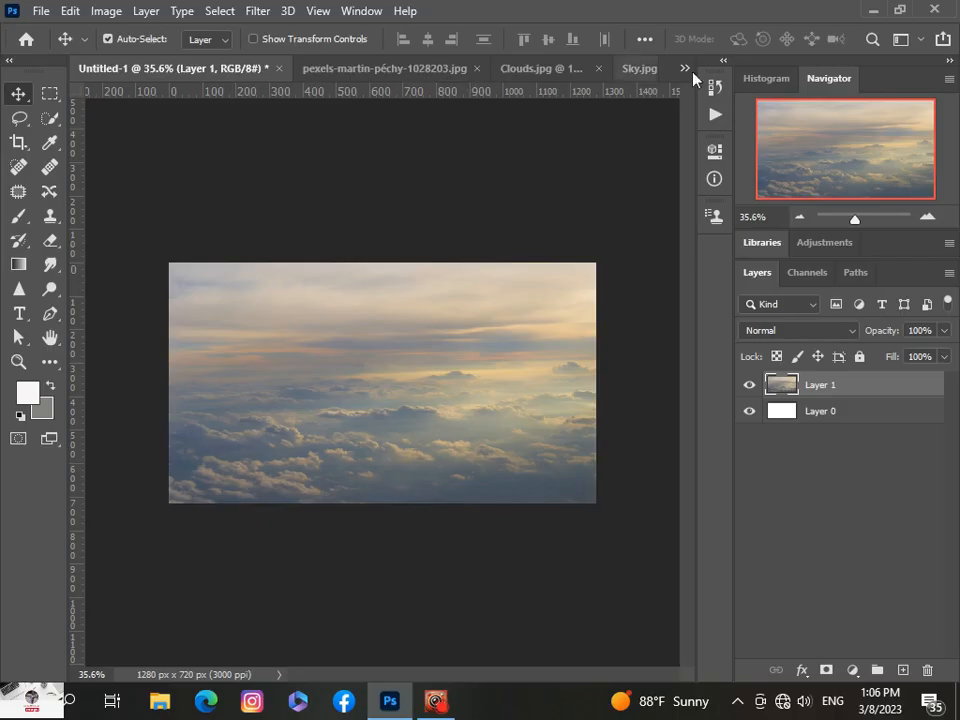
- Copy the entire Clouds.jpg image and paste it as a new layer into the Untitled-1 document
left_click(685, 68)
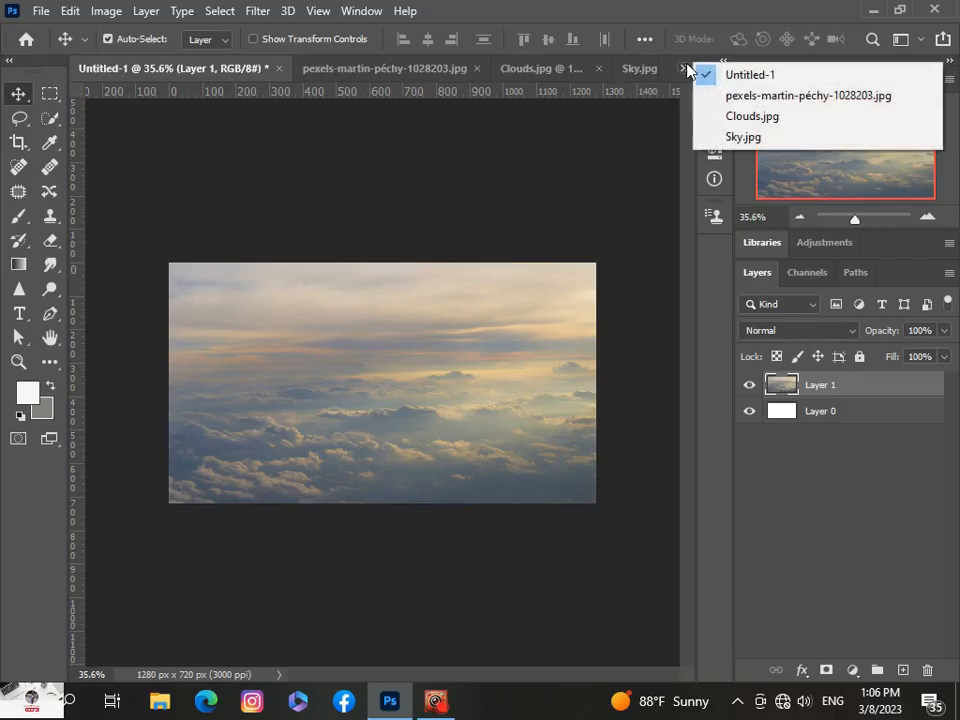
left_click(727, 117)
key("ctrl+a")
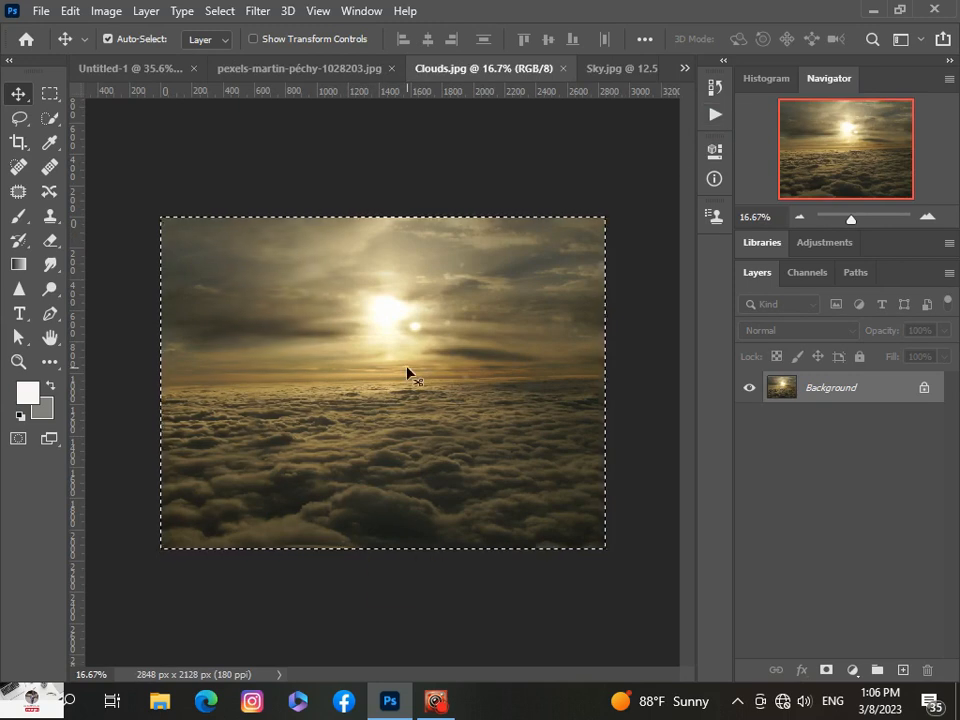
key("ctrl+c")
key("ctrl")
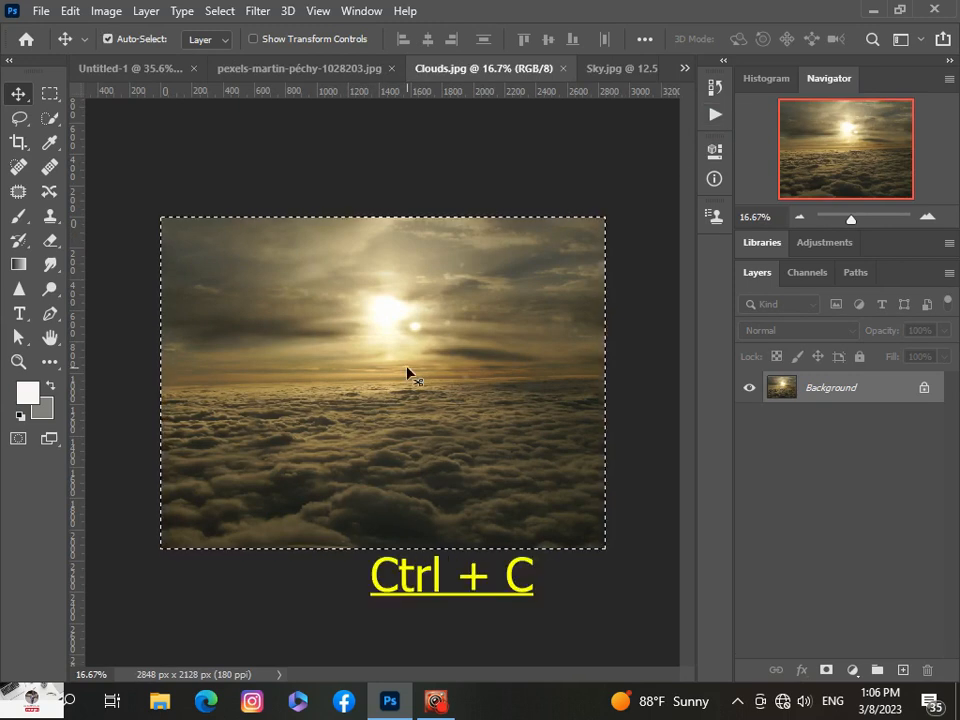
left_click(685, 68)
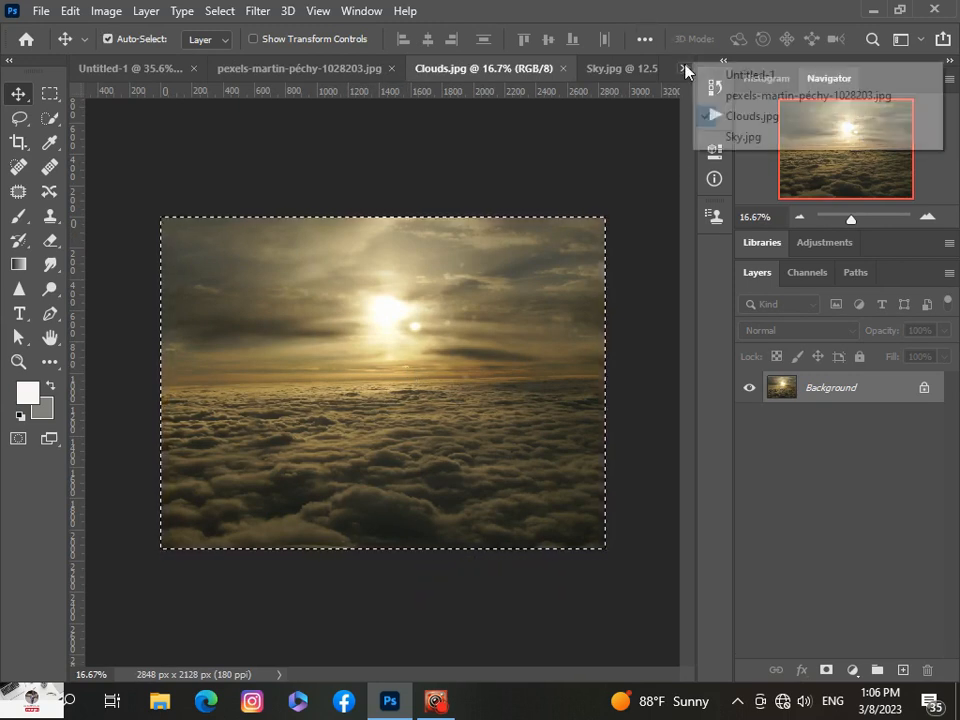
left_click(700, 75)
key("ctrl+v")
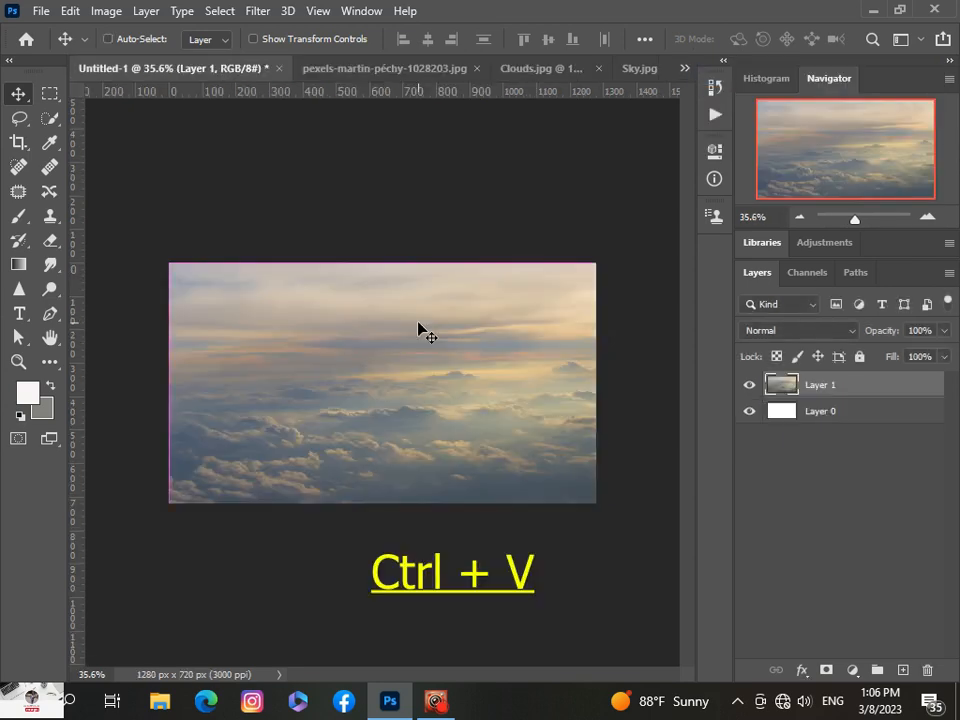
key("ctrl+v")
- Transform the pasted clouds layer to fill the canvas exactly, at 44.94% width and 33.83% height, centred at X 640, Y 360 px
key("ctrl+t")
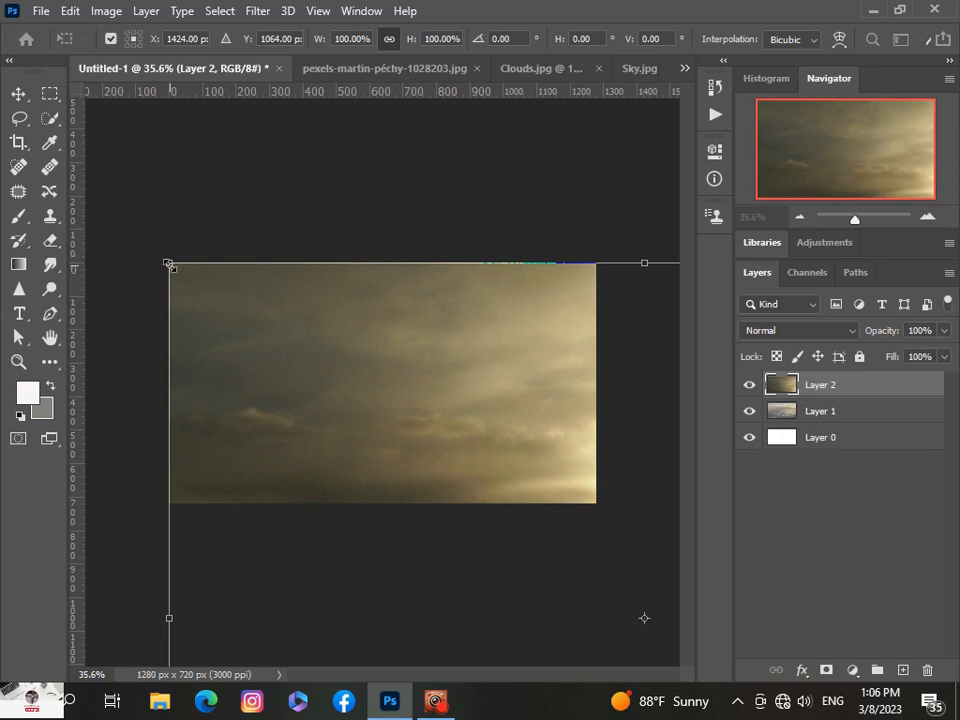
left_click_drag(170, 265, 501, 471)
key("ctrl+z")
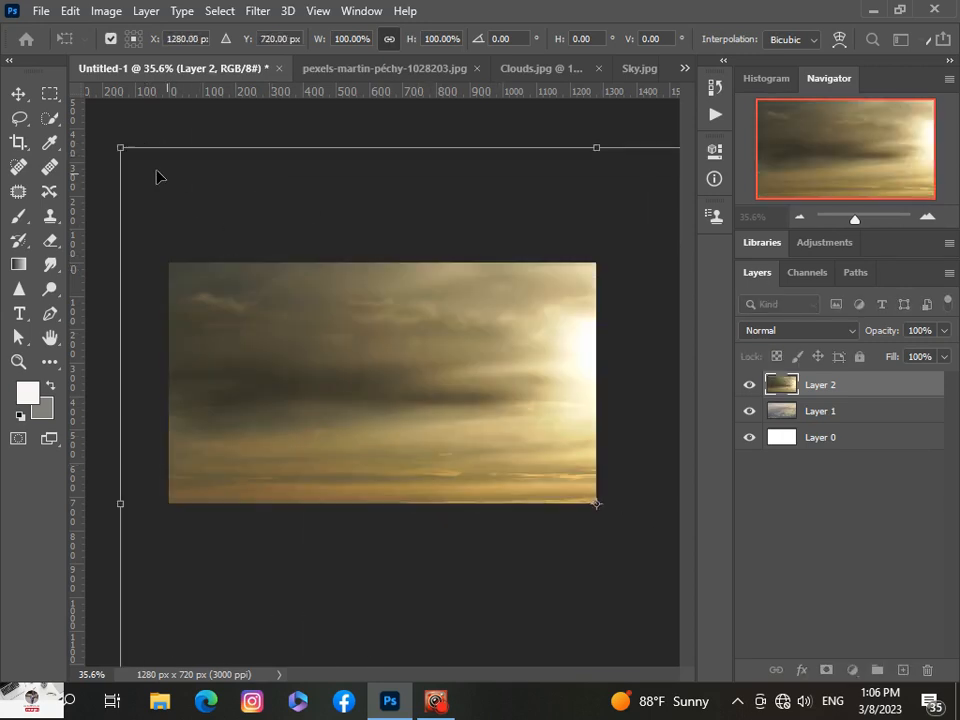
left_click_drag(121, 147, 476, 390)
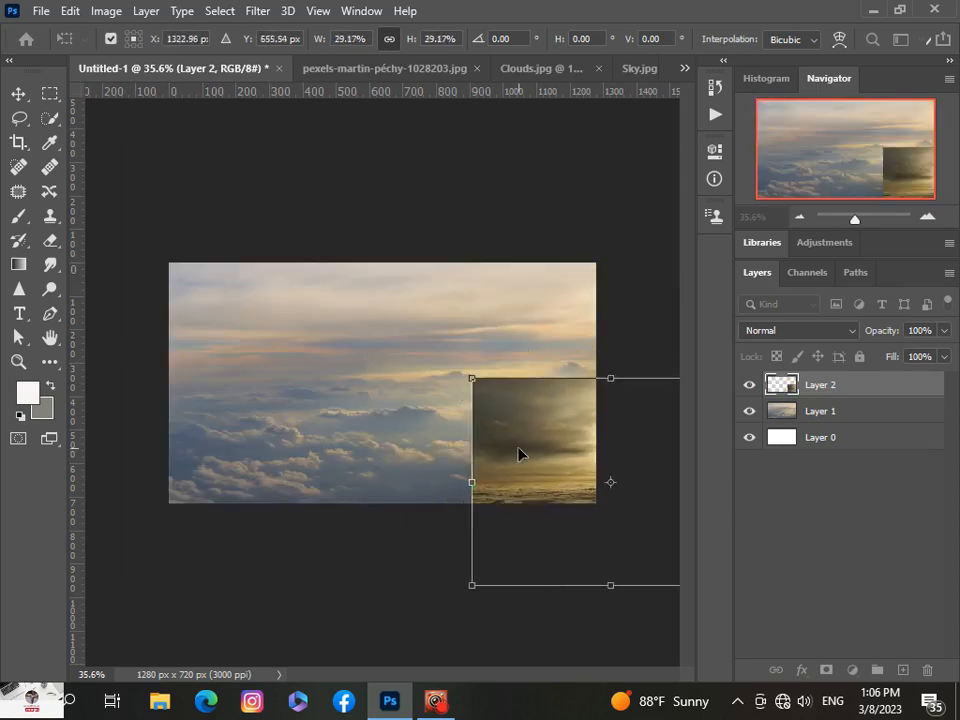
left_click_drag(519, 452, 215, 332)
left_click_drag(446, 469, 598, 504)
left_click(658, 516)
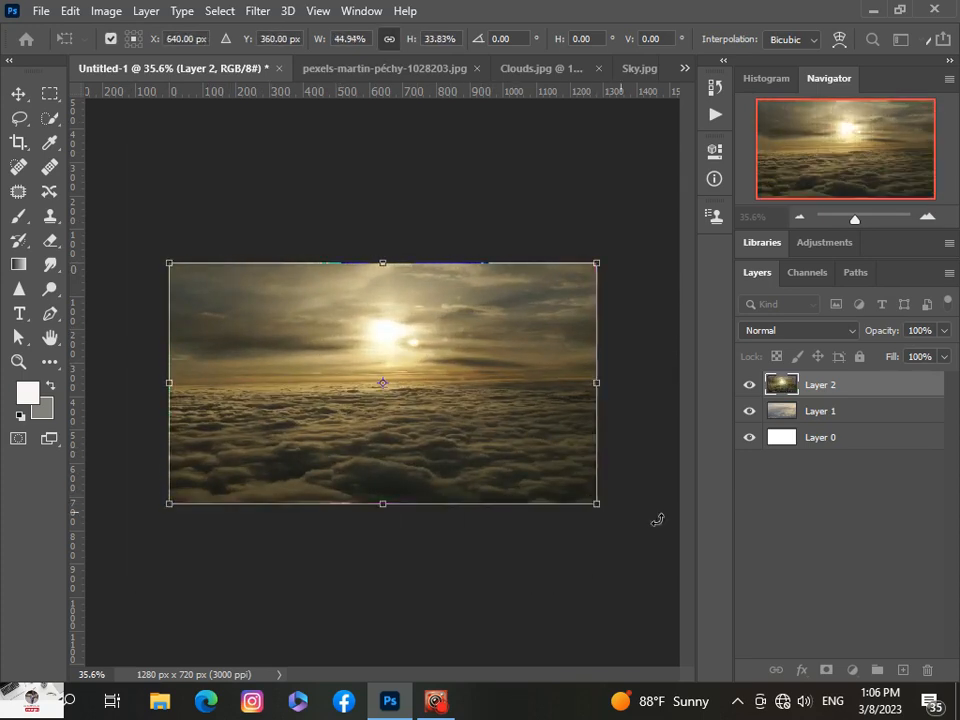
scroll(500, 488, "down", 1)
left_click(866, 394)
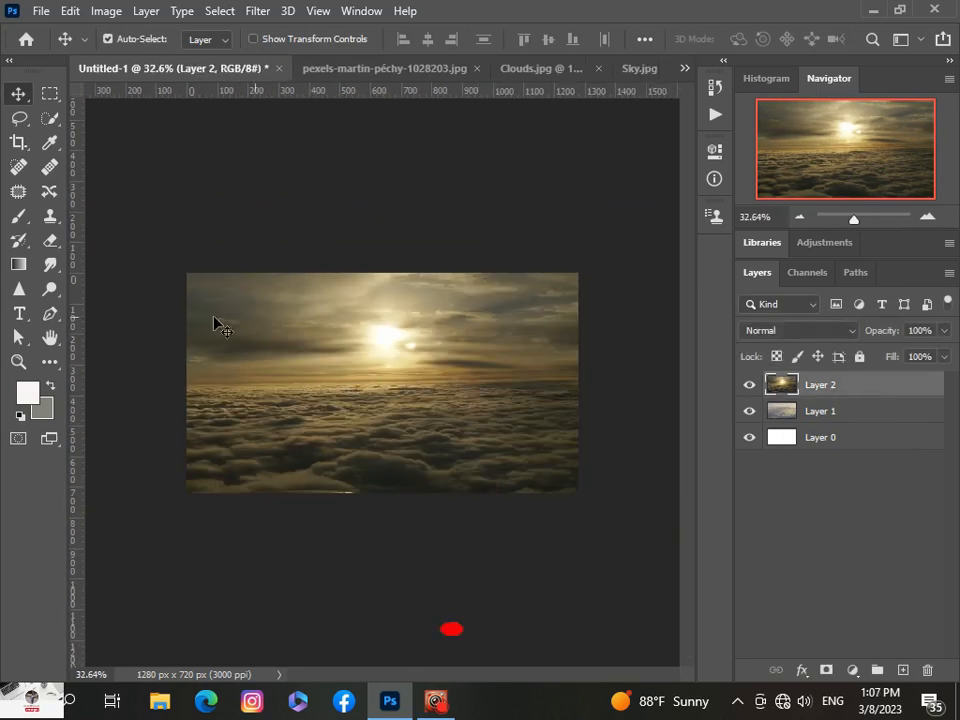
- Add a layer mask to Layer 2 and paint out its sky and sun with a soft 228 px black brush
left_click(826, 670)
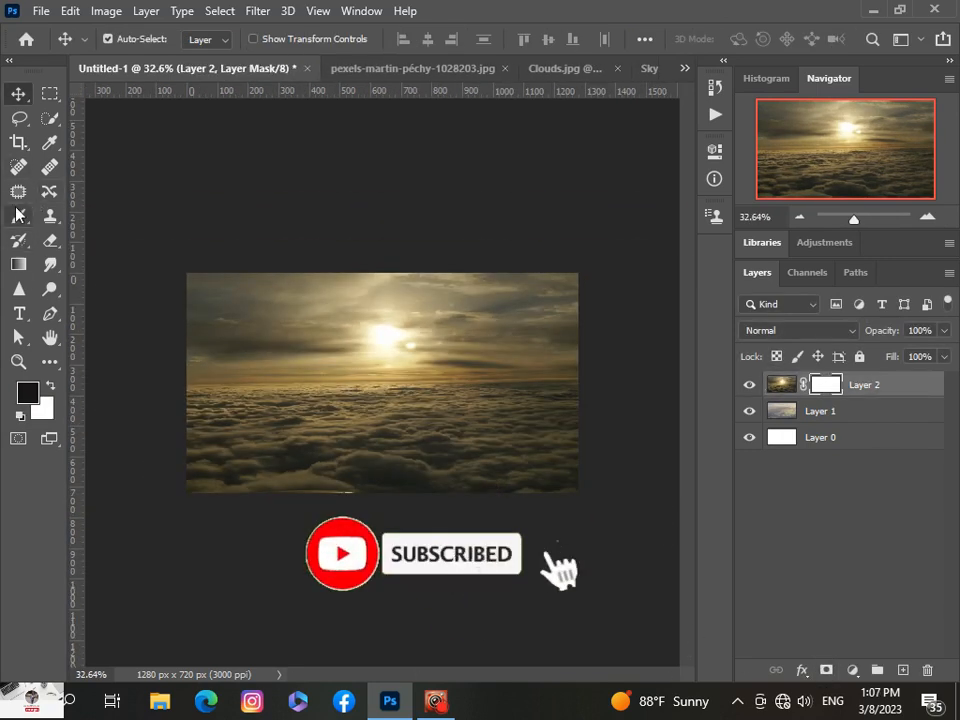
left_click(19, 215)
mouse_move(191, 287)
left_mouse_down()
mouse_move(461, 304)
mouse_move(514, 289)
mouse_move(298, 302)
left_mouse_up()
key("ctrl+0")
mouse_move(160, 300)
left_mouse_down()
mouse_move(635, 312)
mouse_move(636, 328)
mouse_move(509, 316)
mouse_move(422, 331)
mouse_move(104, 343)
mouse_move(305, 337)
left_mouse_up()
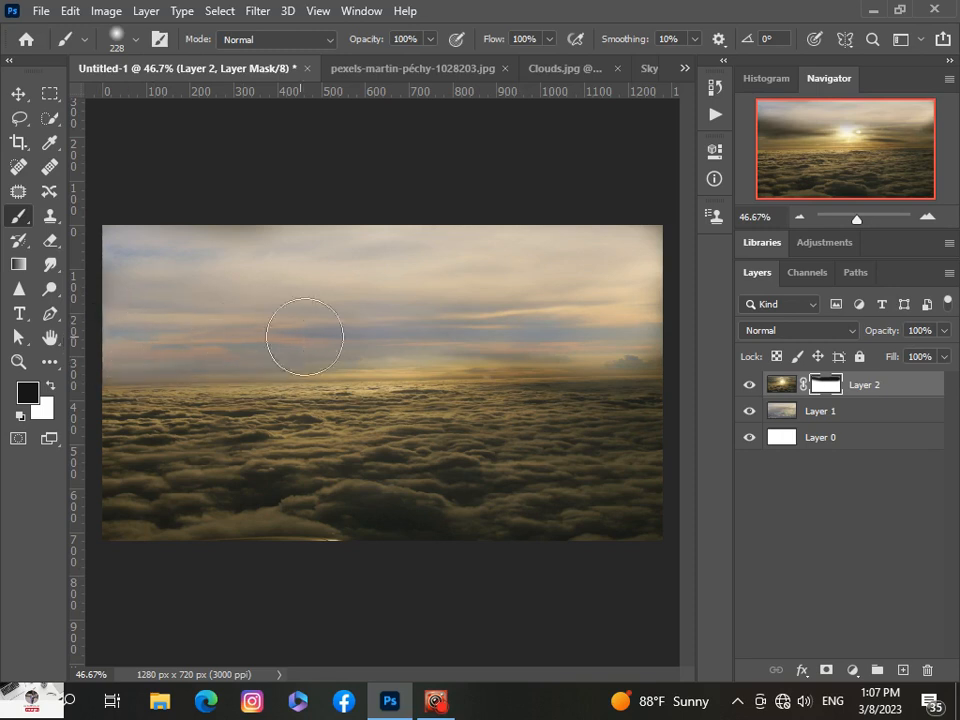
mouse_move(396, 332)
left_mouse_down()
mouse_move(477, 332)
mouse_move(337, 331)
mouse_move(662, 334)
left_mouse_up()
scroll(469, 339, "down", 5)
scroll(470, 339, "up", 4)
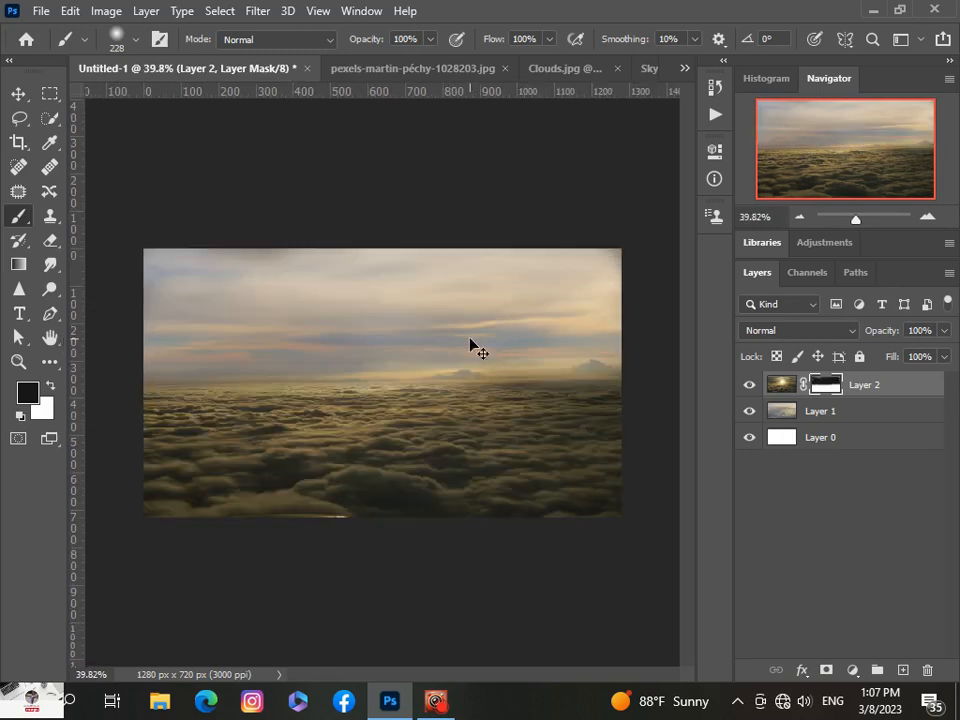
- Undo the last mask painting and repaint Layer 2's mask in black across the sky above the horizon
key("ctrl+z")
mouse_move(156, 352)
left_mouse_down()
mouse_move(463, 351)
mouse_move(639, 336)
left_mouse_up()
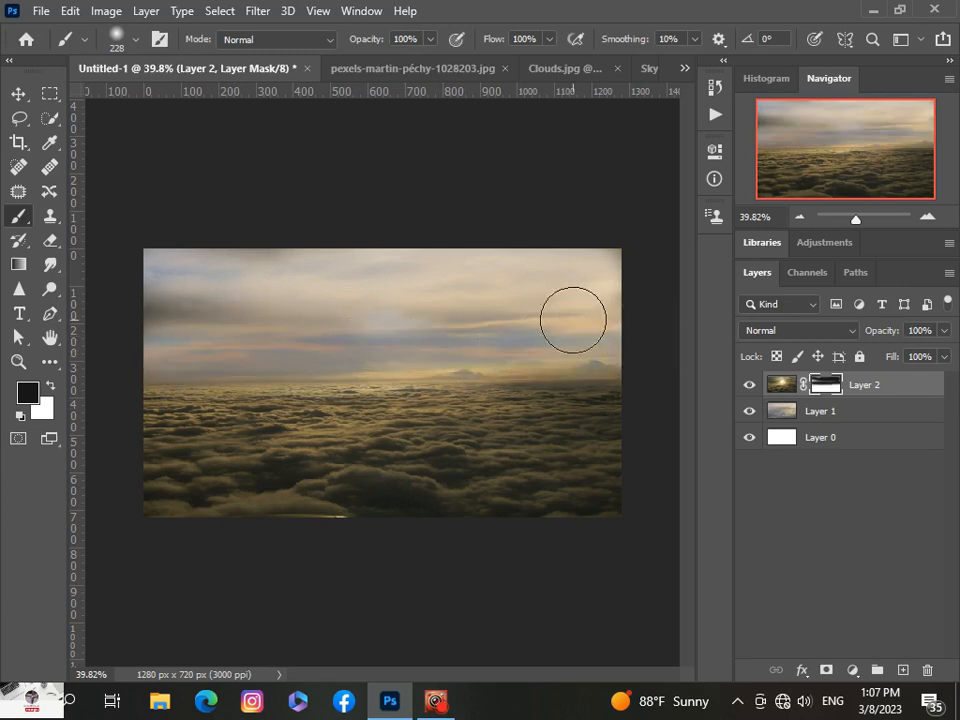
scroll(381, 332, "down", 5)
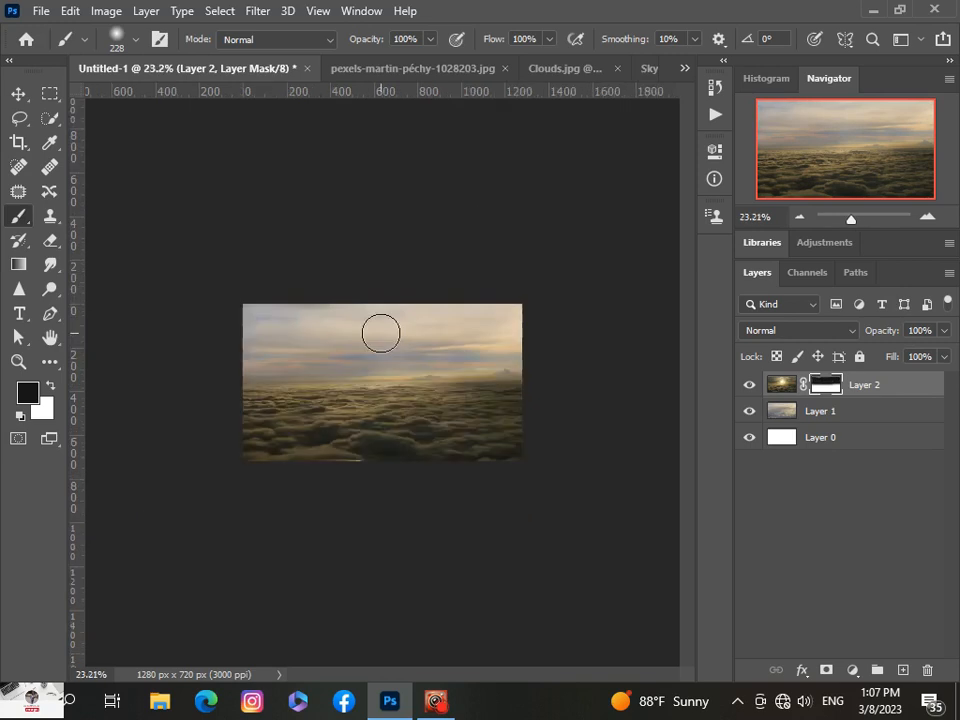
scroll(381, 333, "up", 4)
left_click(19, 96)
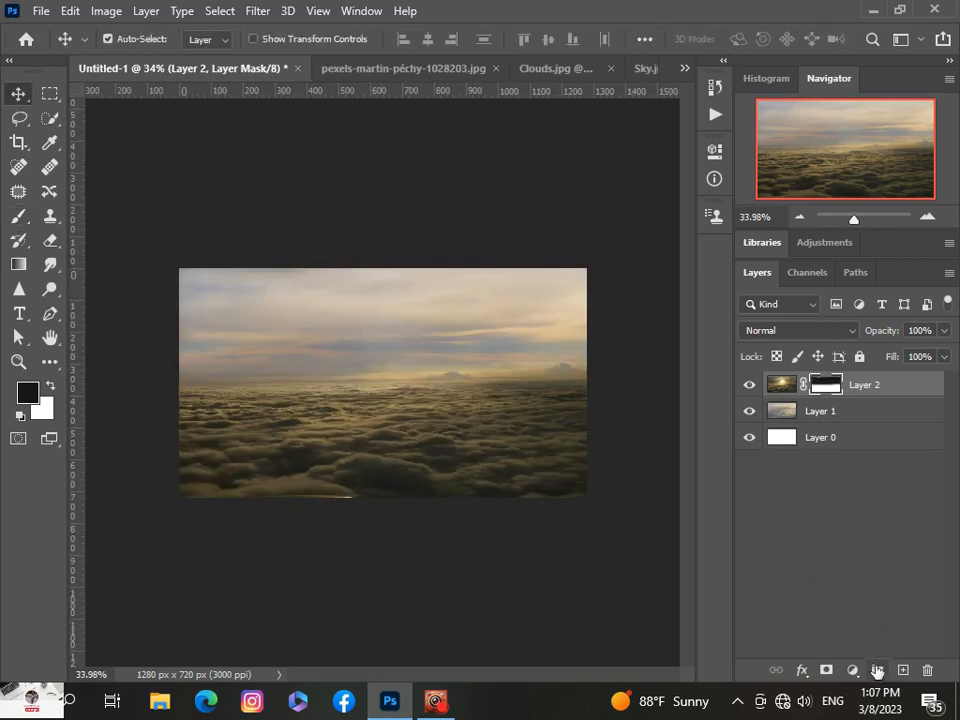
- Add a Hue/Saturation adjustment clipped to Layer 1 with Hue -24, Saturation +40 and Lightness -43
left_click(863, 416)
left_click(852, 670)
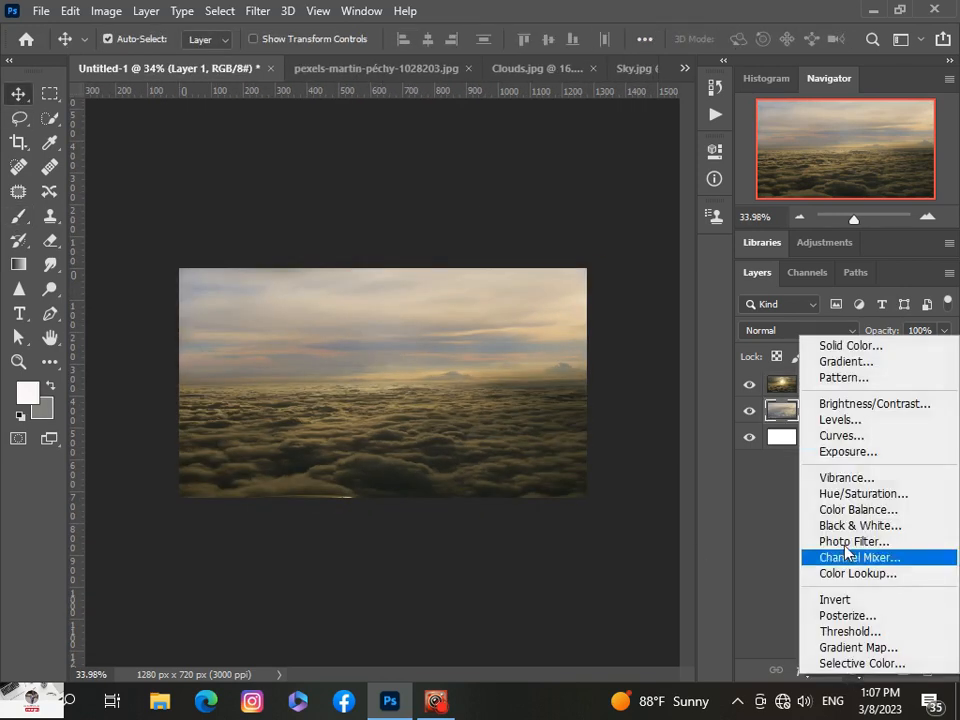
left_click(850, 491)
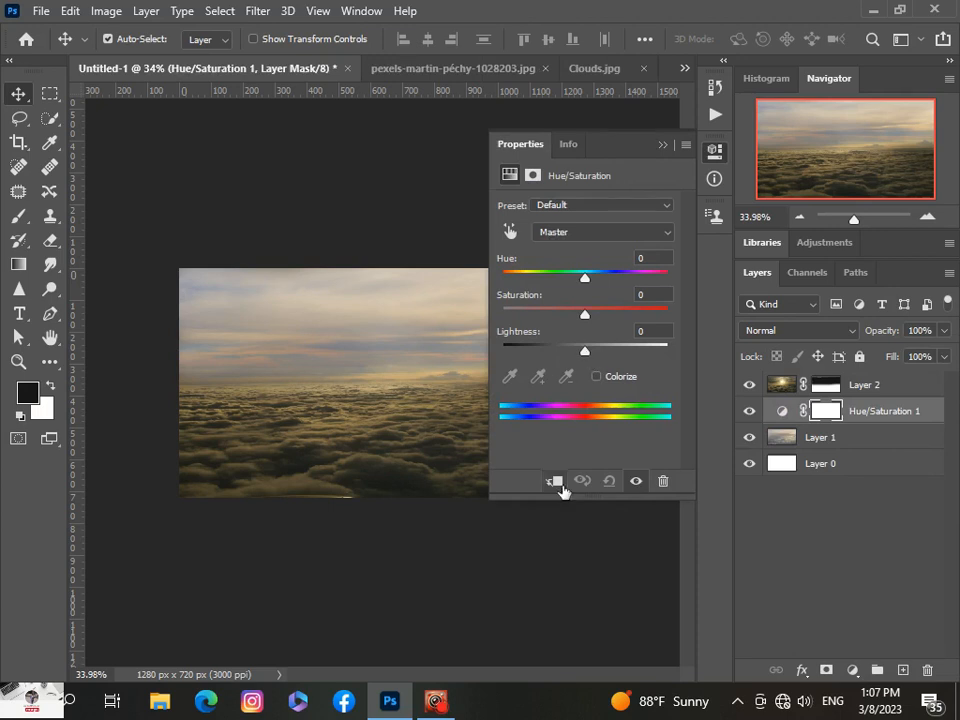
left_click(558, 481)
left_click_drag(585, 350, 551, 351)
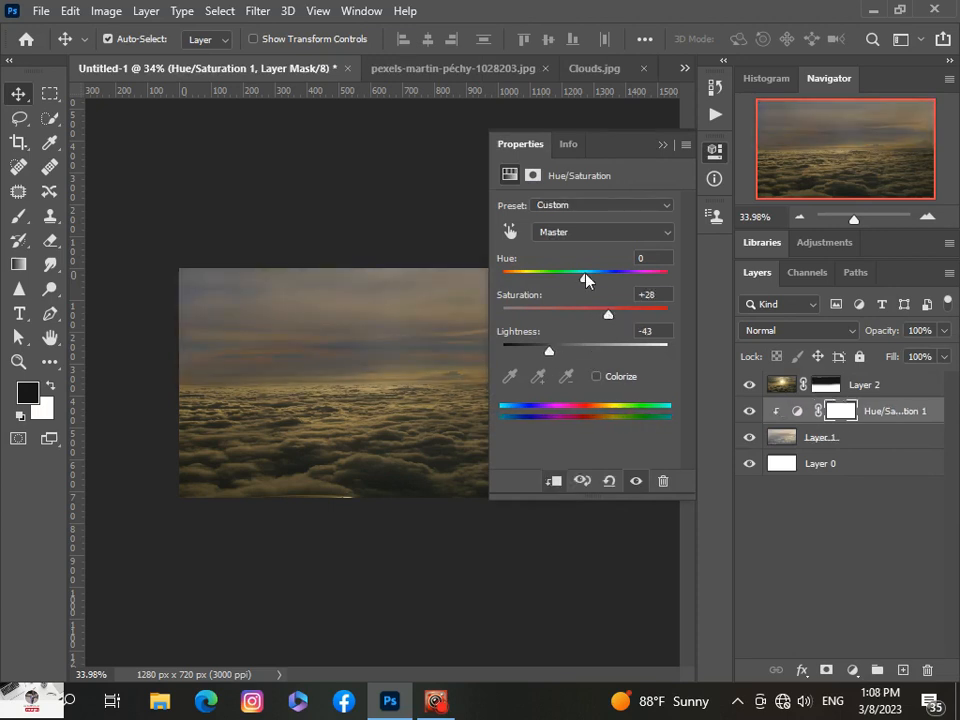
left_click_drag(615, 317, 619, 317)
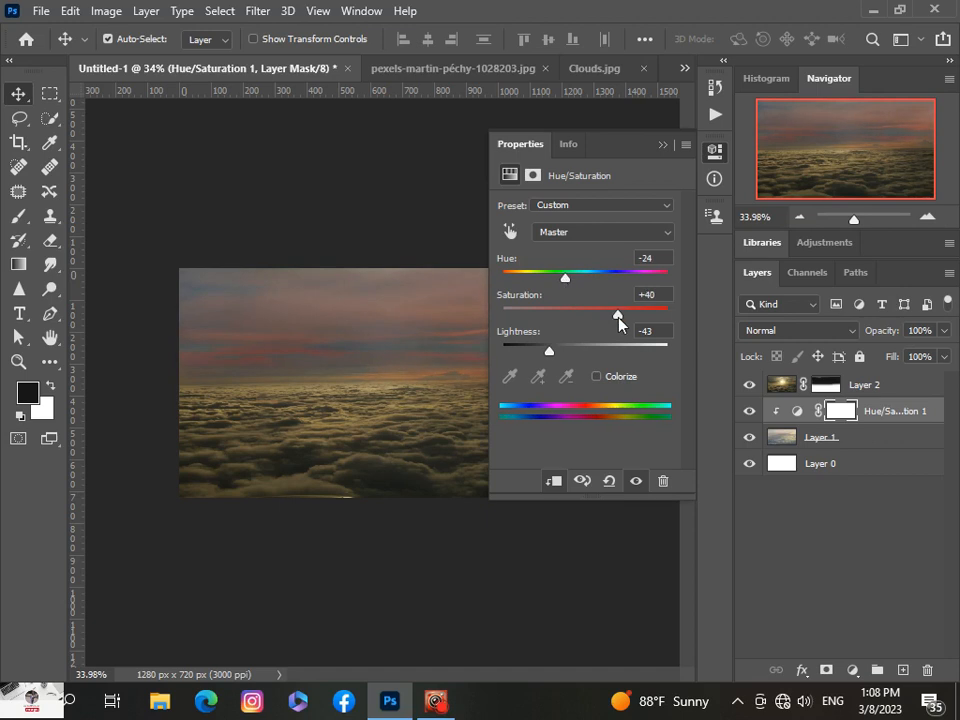
left_click(662, 145)
scroll(583, 486, "up", 2)
scroll(583, 485, "down", 1)
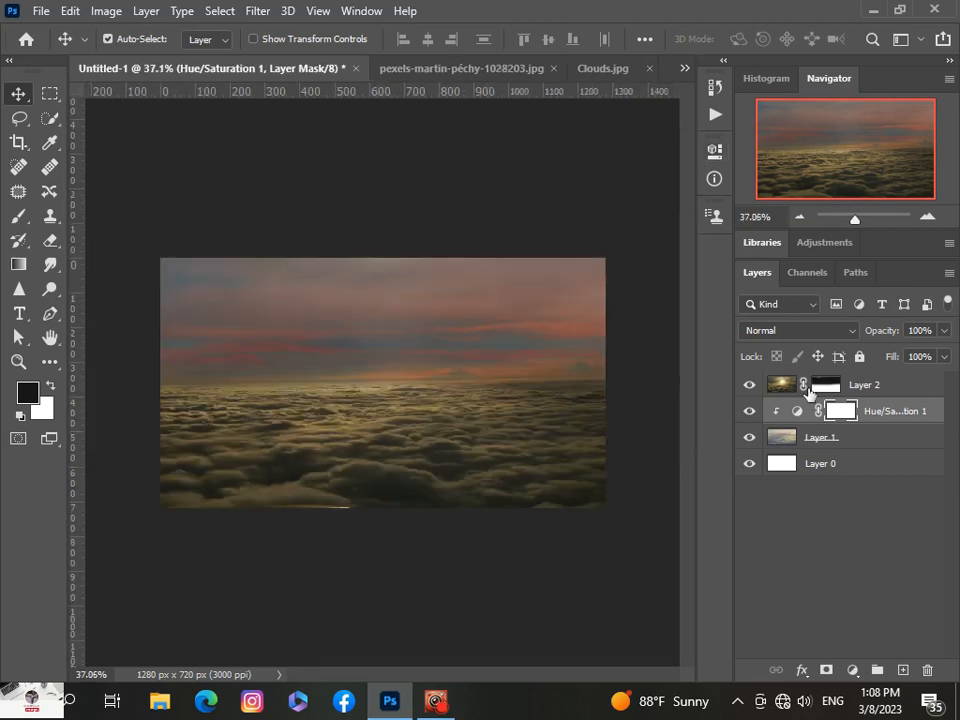
- Add a Levels adjustment clipped to Layer 1 with input levels 7, 0.90 and 230
left_click(852, 669)
left_click(842, 416)
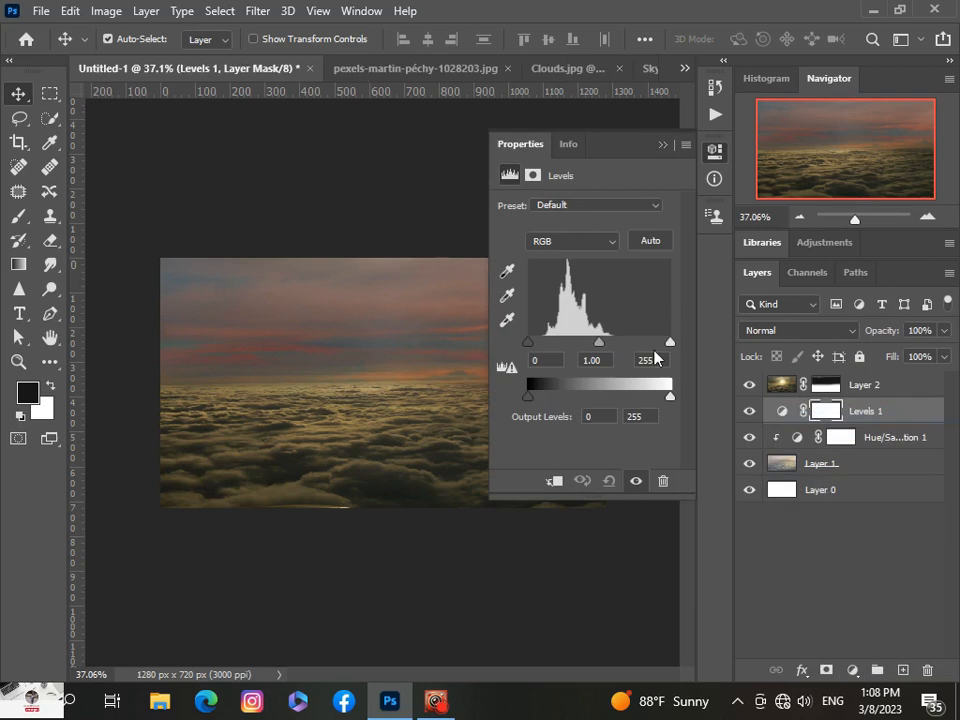
left_click(553, 481)
left_click_drag(528, 347, 533, 349)
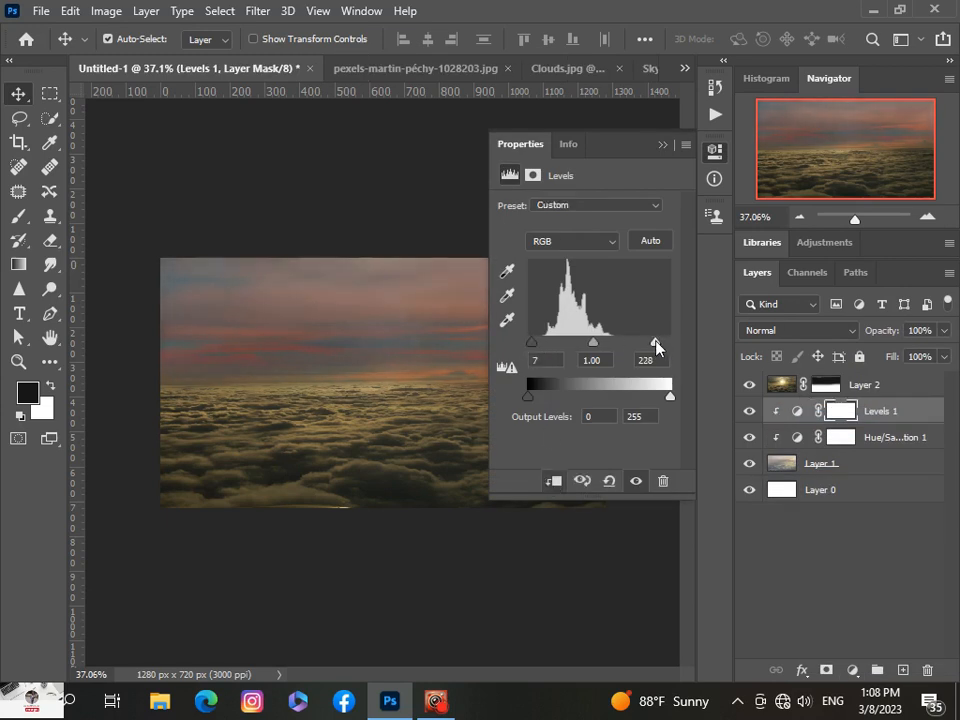
left_click_drag(595, 345, 599, 346)
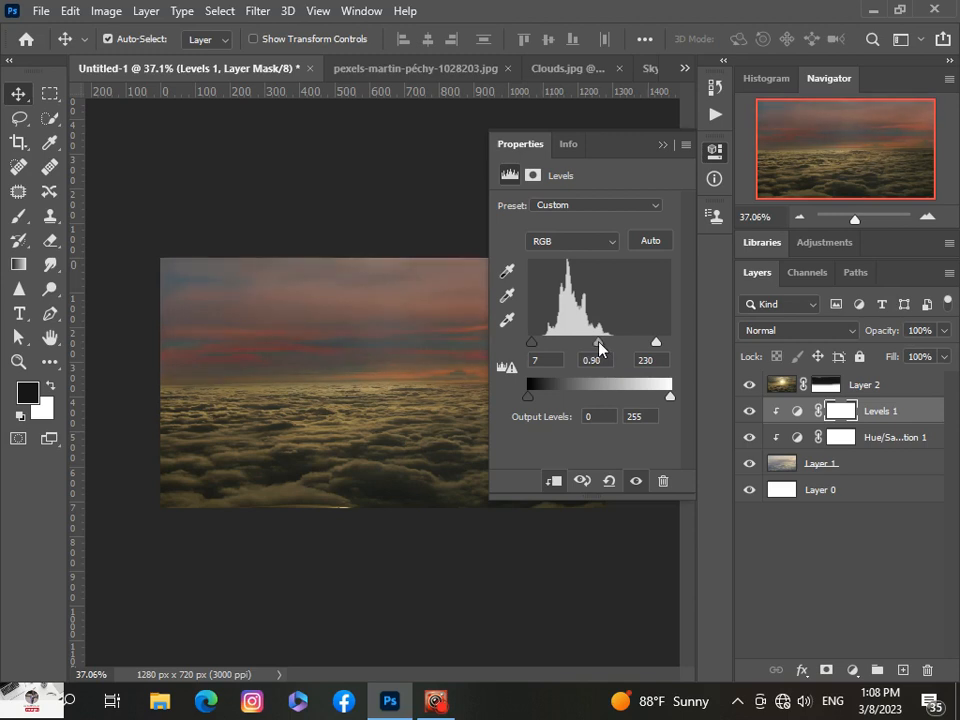
left_click(710, 88)
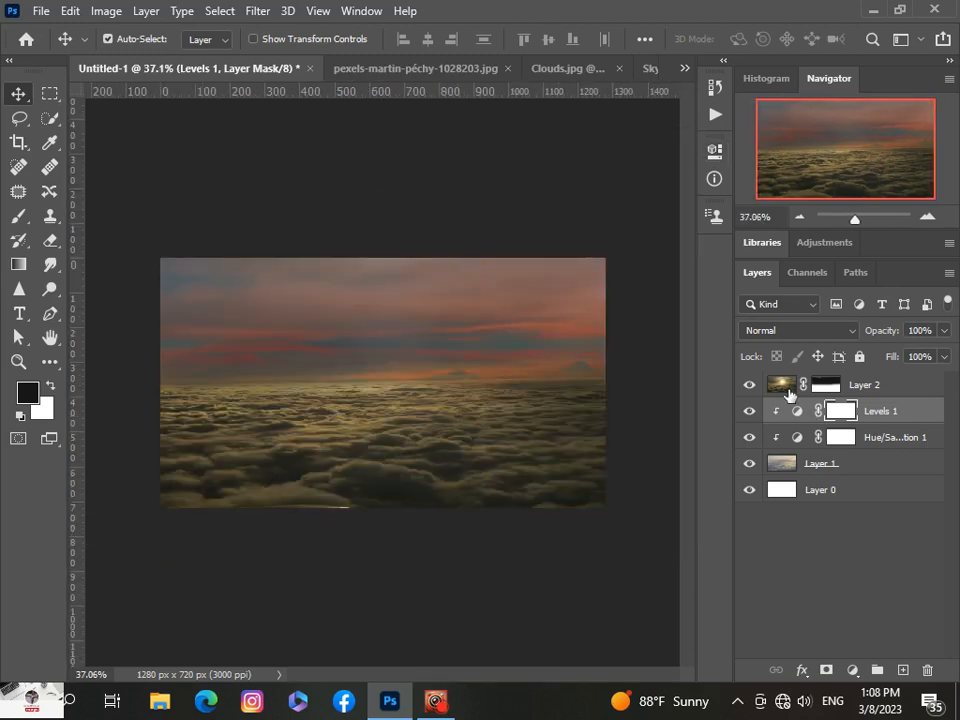
- Add a Hue/Saturation adjustment clipped to Layer 2, lower Lightness to -27, and shift its colours toward a warmer brown
left_click(789, 395)
left_click(852, 670)
left_click(836, 483)
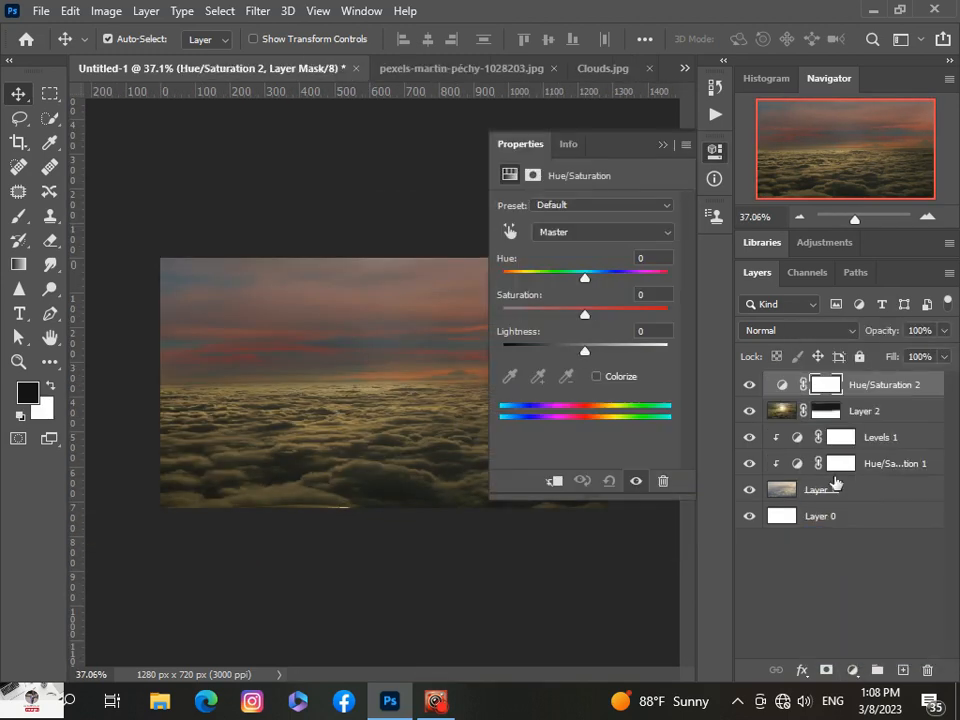
left_click(556, 482)
left_click_drag(584, 351, 562, 353)
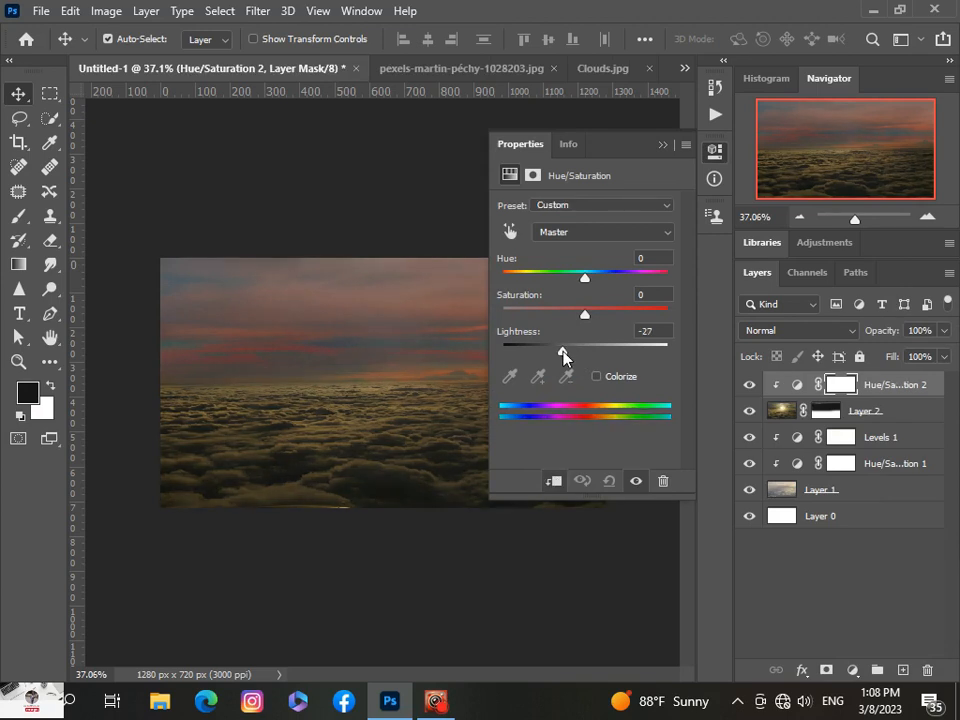
left_click_drag(585, 309, 576, 283)
left_click(662, 146)
scroll(412, 412, "up", 3)
scroll(450, 483, "down", 2)
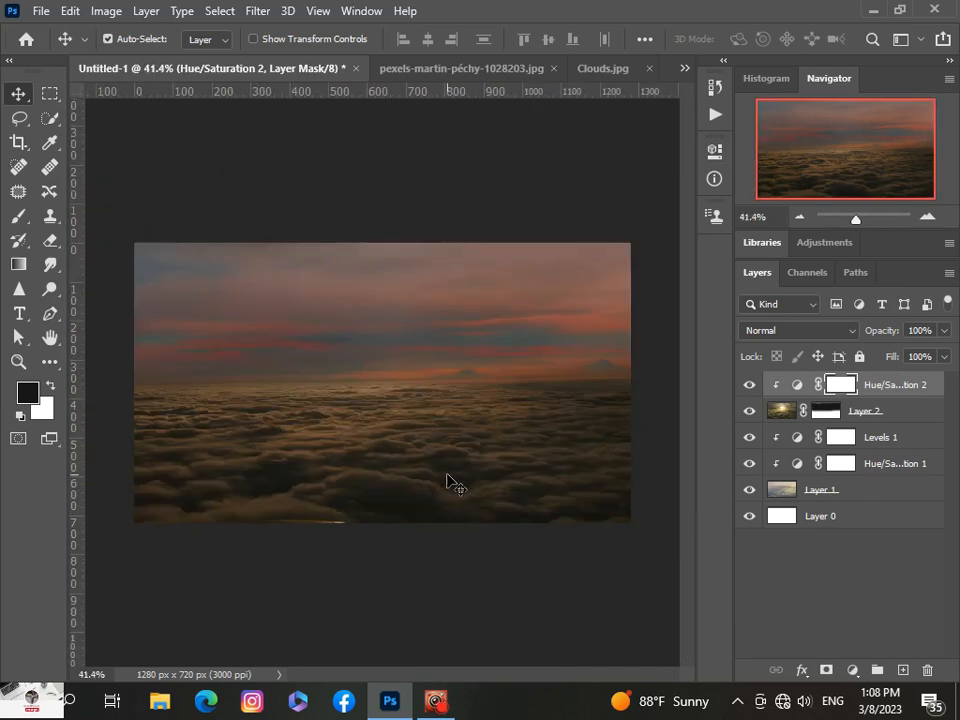
scroll(450, 483, "up", 1)
scroll(345, 536, "up", 1)
scroll(347, 537, "down", 1)
- Group all the layers and name the group Background
left_click_drag(930, 400, 900, 521)
key("ctrl+g")
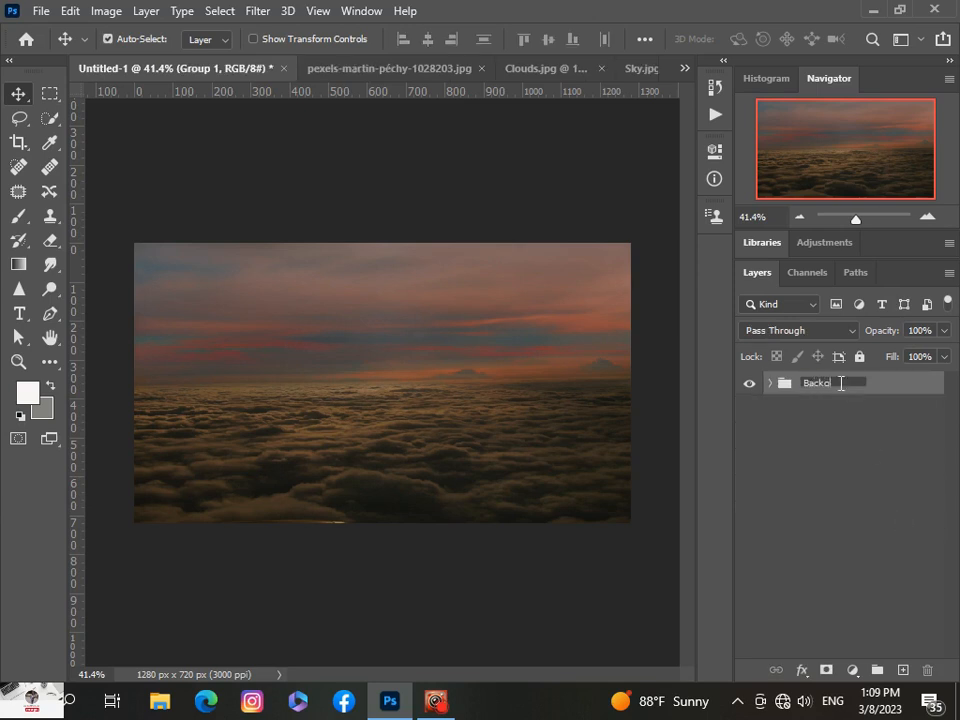
left_click(828, 400)
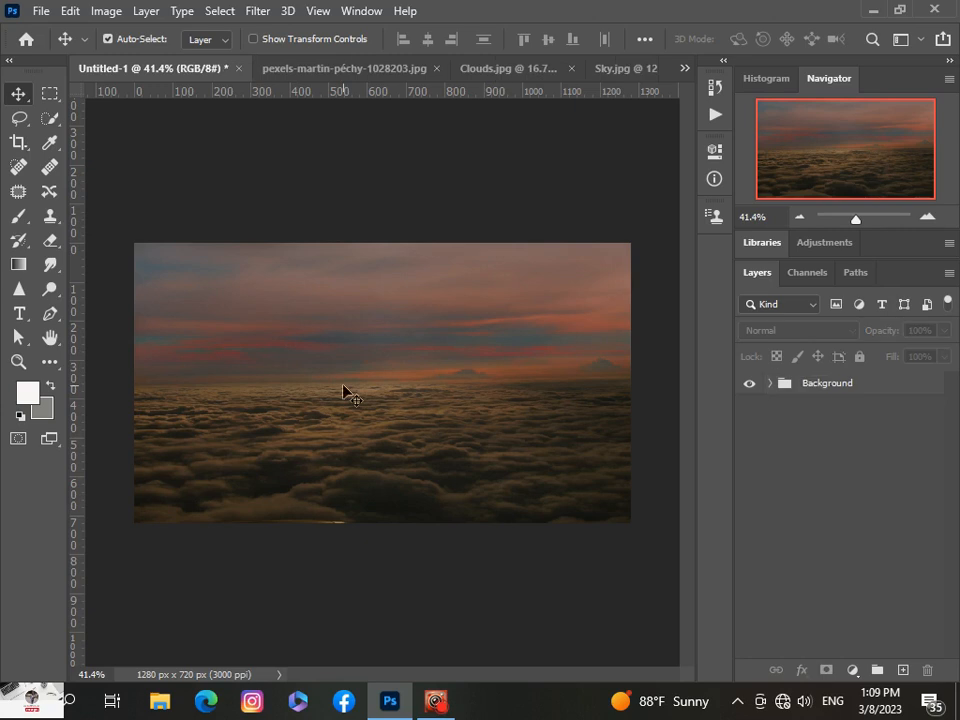
scroll(343, 390, "up", 1)
scroll(343, 390, "down", 1)
- Switch to the photo of the man on the pier and run Select Subject on him
left_click(690, 70)
left_click(734, 95)
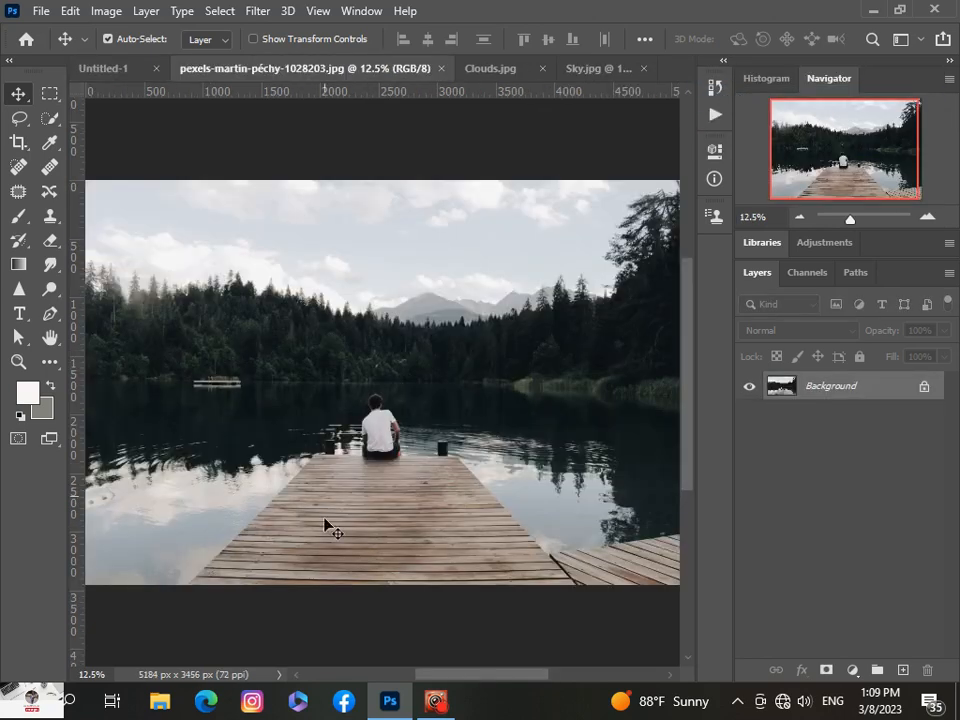
scroll(334, 520, "up", 1)
scroll(334, 520, "down", 2)
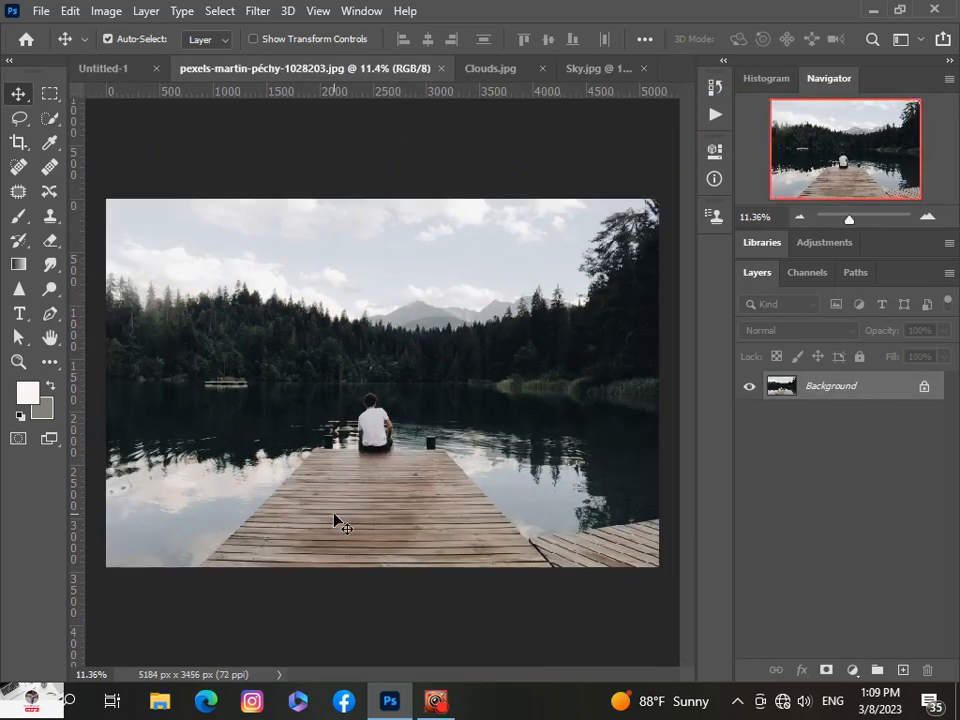
scroll(334, 520, "up", 2)
scroll(334, 520, "down", 1)
left_click(221, 11)
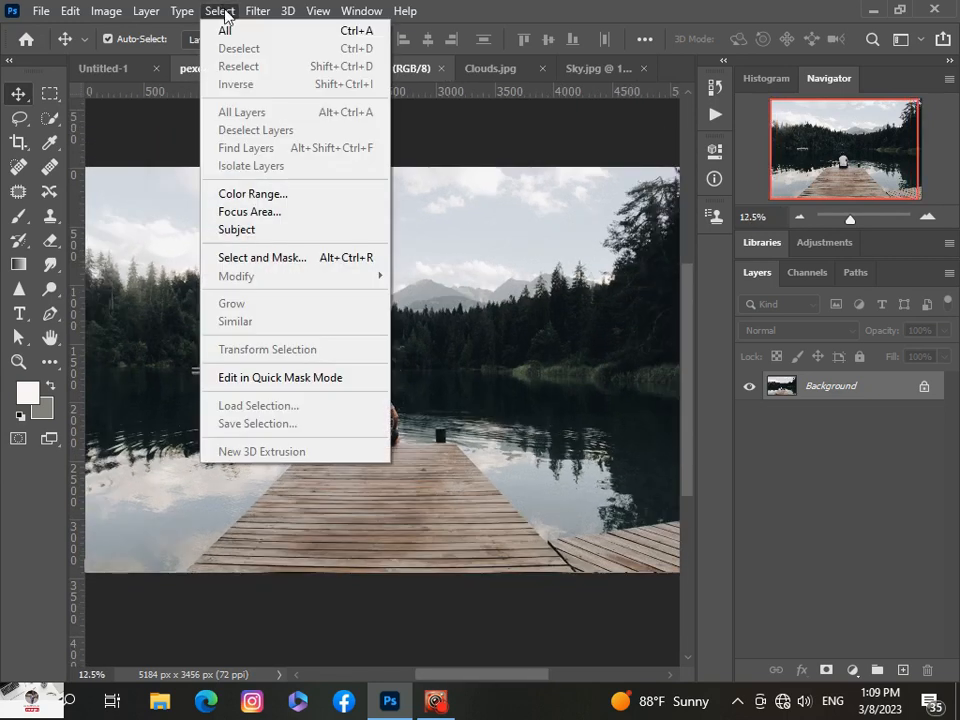
left_click(260, 230)
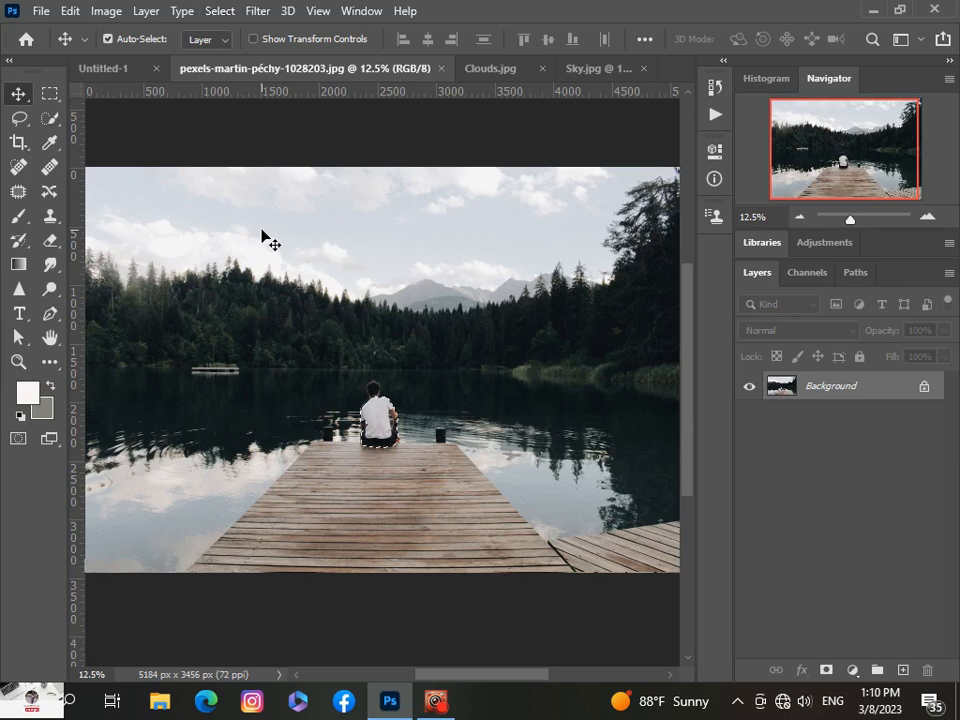
- Select the seated man together with the main wooden pier using the Object Selection tool in Rectangle mode
left_click(50, 119)
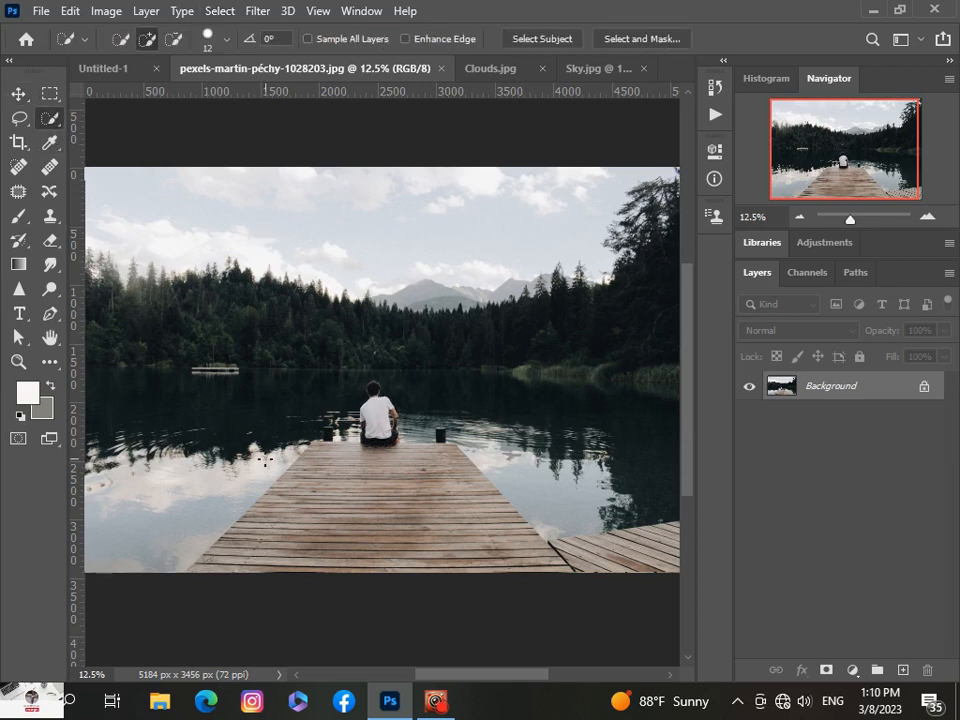
right_click(45, 121)
left_click(110, 88)
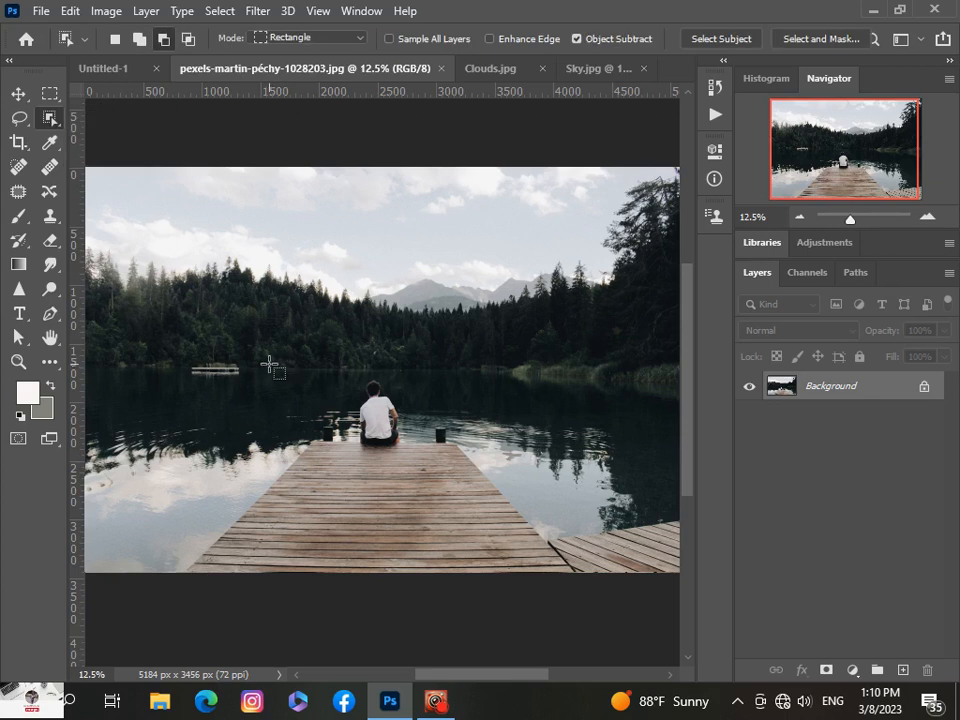
left_click_drag(240, 354, 545, 583)
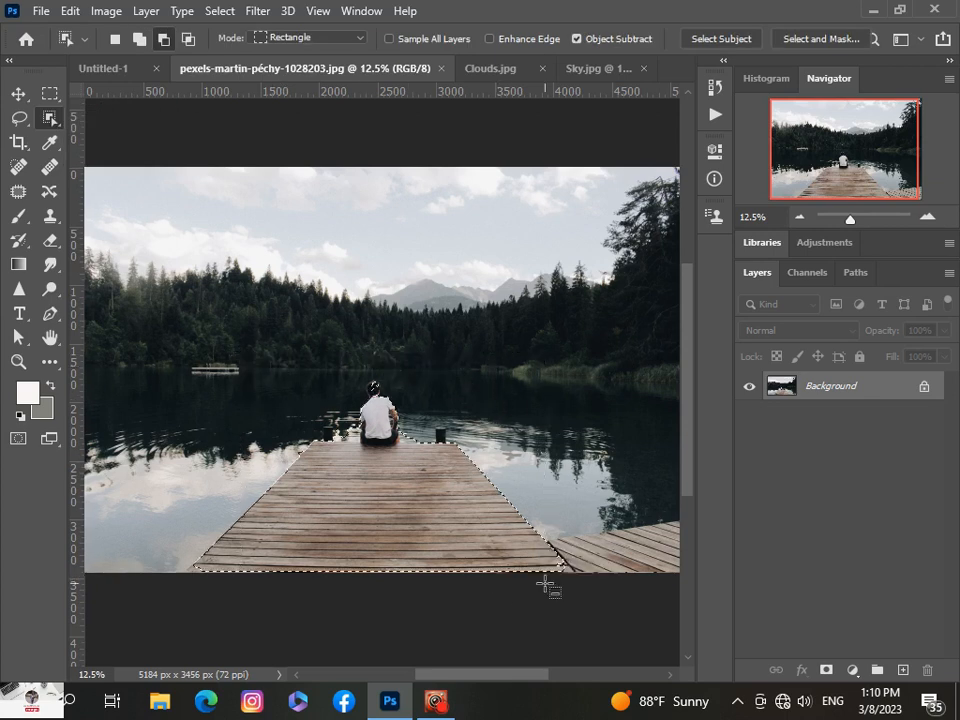
- Add the man's head and neck to the selection with the Quick Selection tool
scroll(405, 525, "up", 1)
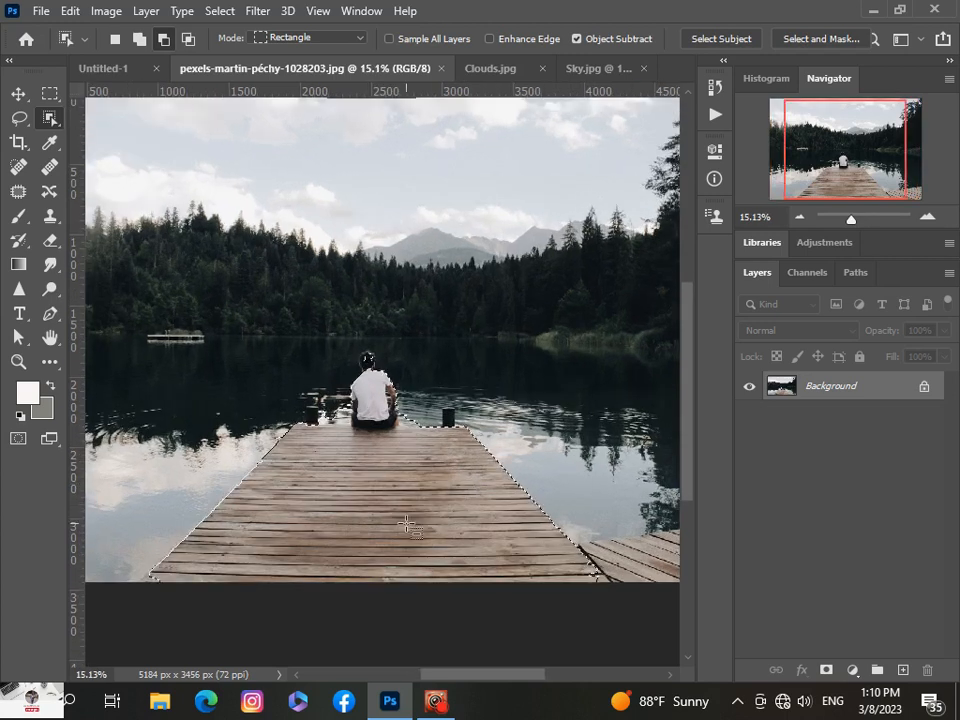
right_click(47, 118)
left_click(133, 137)
scroll(407, 376, "up", 2)
scroll(407, 376, "up", 6)
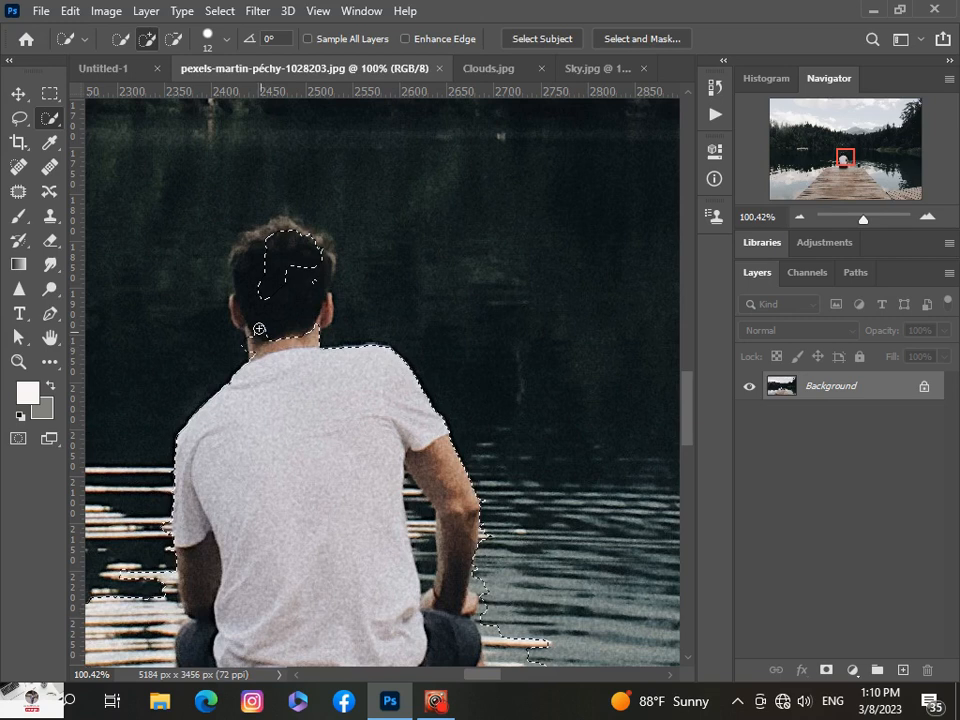
mouse_move(270, 275)
left_mouse_down()
mouse_move(281, 255)
mouse_move(311, 321)
left_mouse_up()
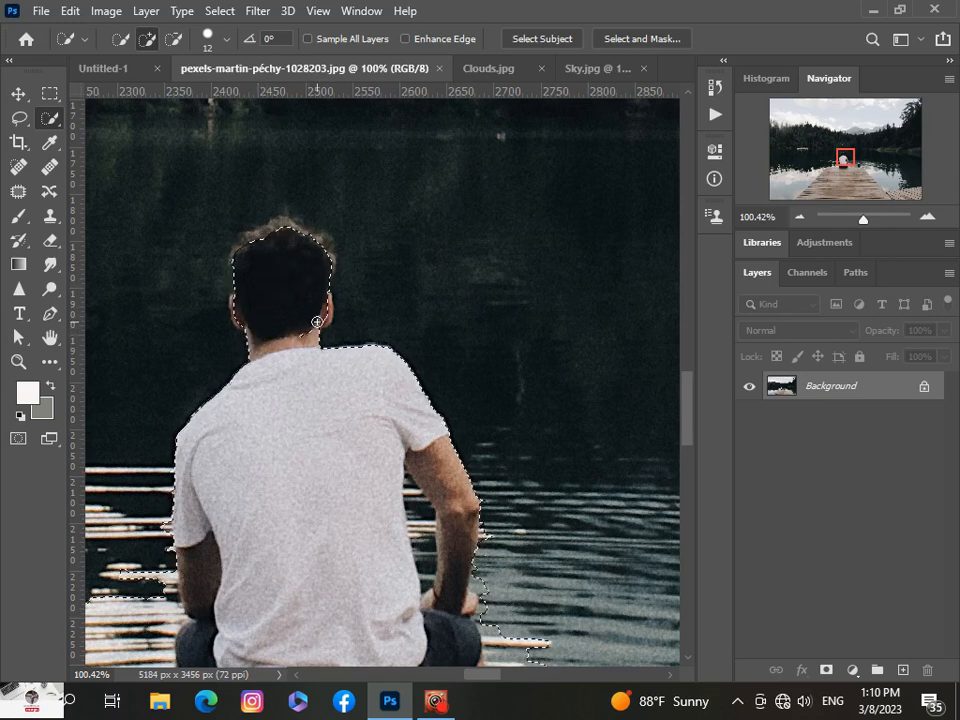
- Extend the selection around the outer edges of the man's hair and his ears
scroll(281, 232, "up", 3)
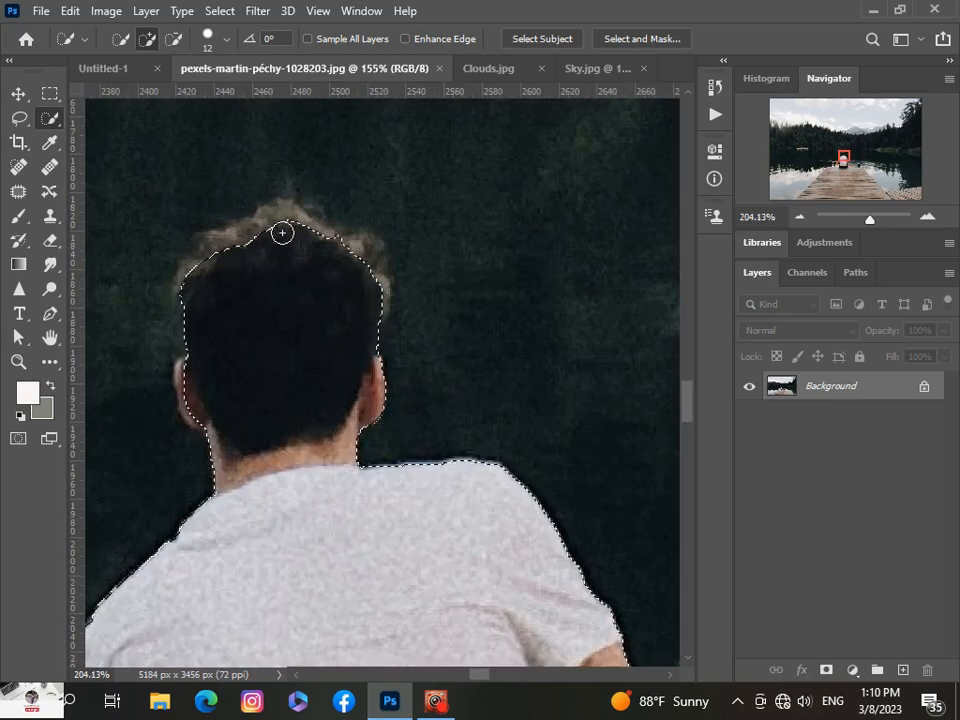
left_click(281, 231)
left_click(227, 259)
left_click(194, 272)
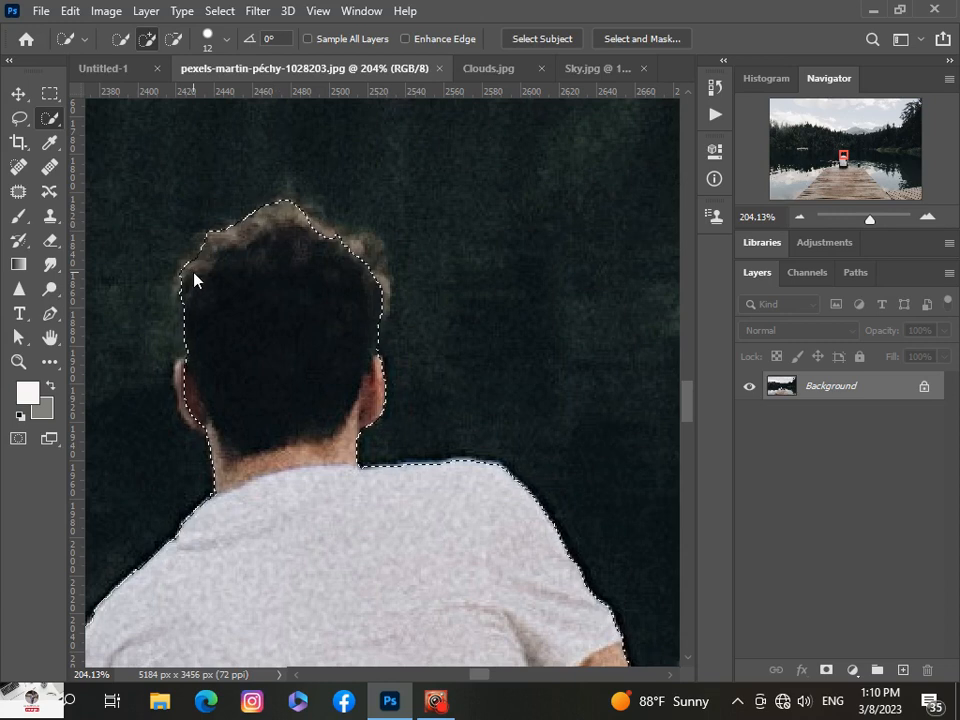
left_click(349, 259)
mouse_move(369, 270)
left_mouse_down()
mouse_move(374, 323)
mouse_move(373, 286)
left_mouse_up()
scroll(324, 400, "down", 1)
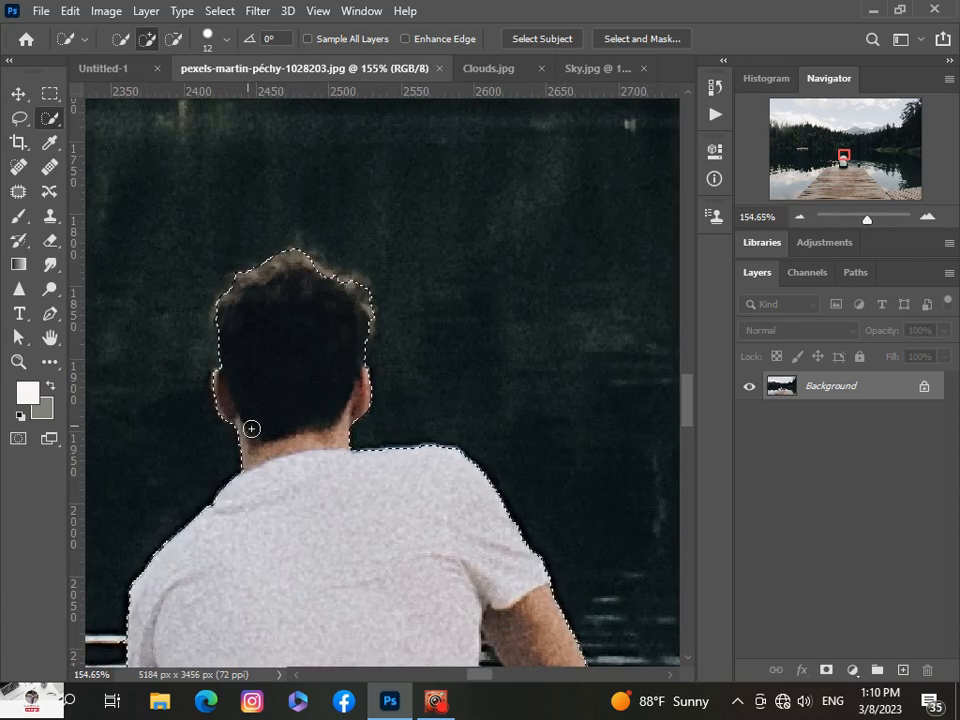
- Subtract the water in the gap inside the man's right arm and beside his forearm and shorts from the selection
scroll(283, 452, "down", 1)
scroll(283, 452, "down", 2)
scroll(325, 458, "down", 3)
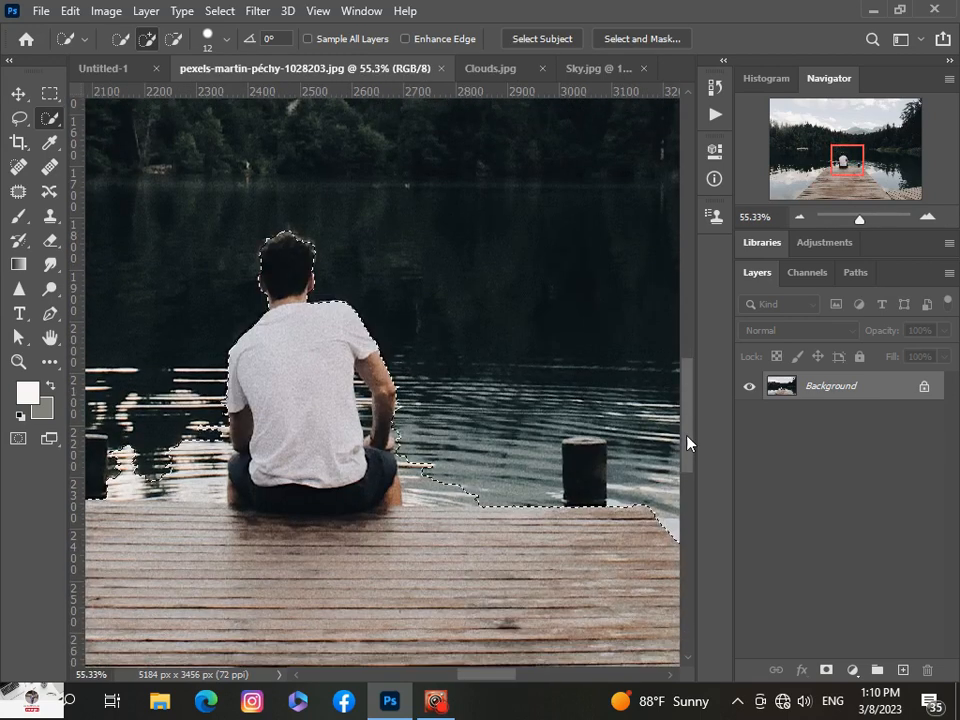
scroll(325, 458, "up", 2)
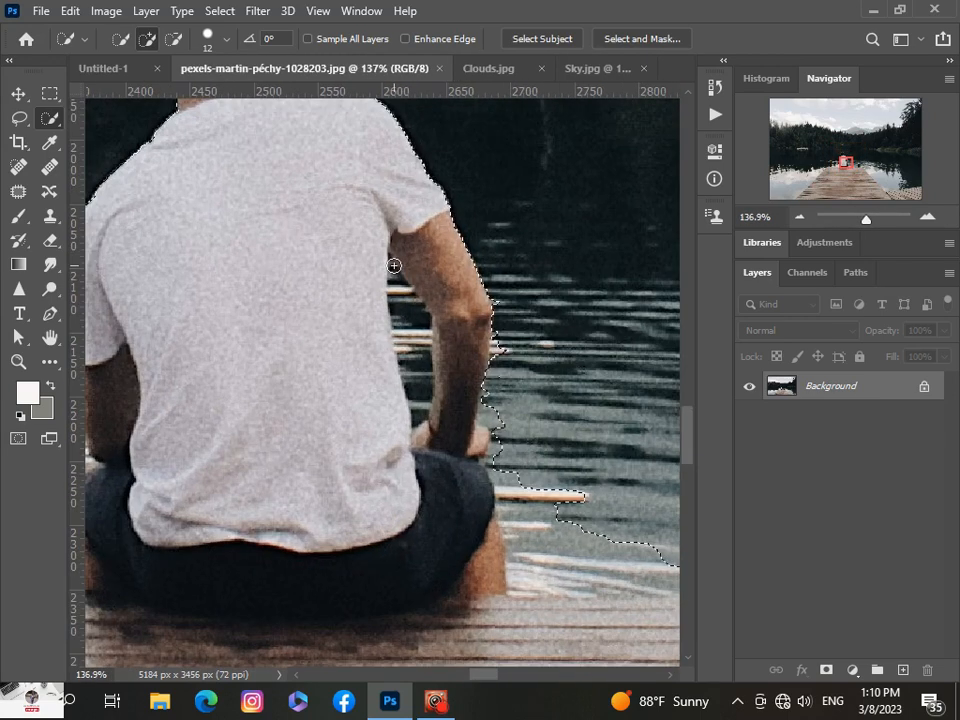
mouse_move(421, 362)
left_mouse_down()
mouse_move(423, 395)
mouse_move(448, 439)
mouse_move(439, 443)
mouse_move(448, 404)
left_mouse_up()
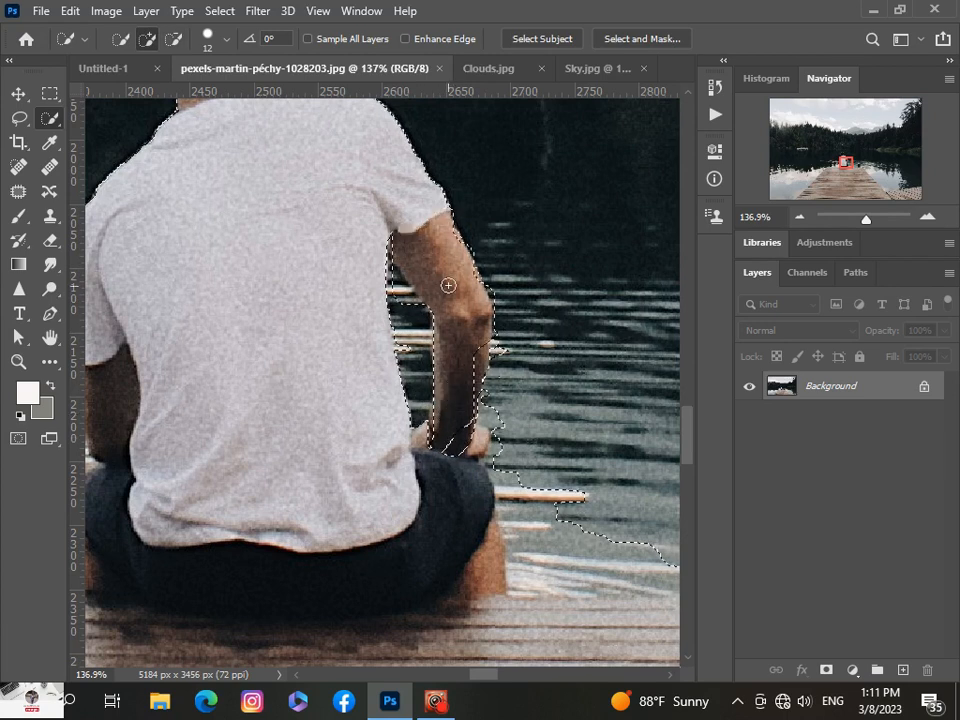
left_click_drag(448, 285, 503, 308)
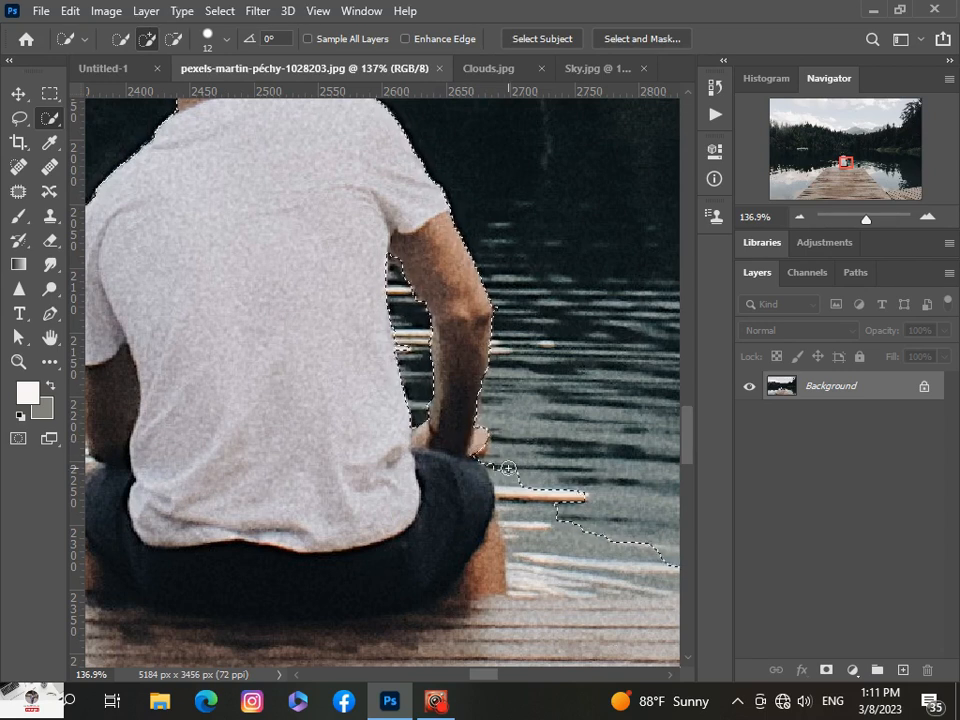
left_click_drag(497, 471, 502, 480)
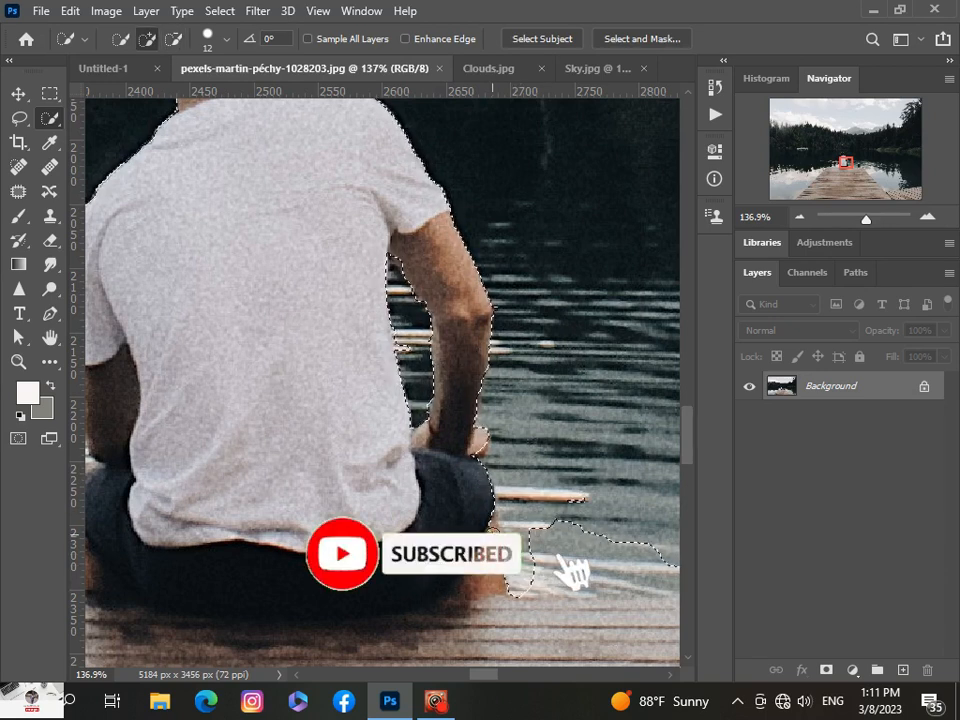
- Clean leftover water out of the right arm gap and off the pier's far edge to the man's right
scroll(489, 525, "down", 2)
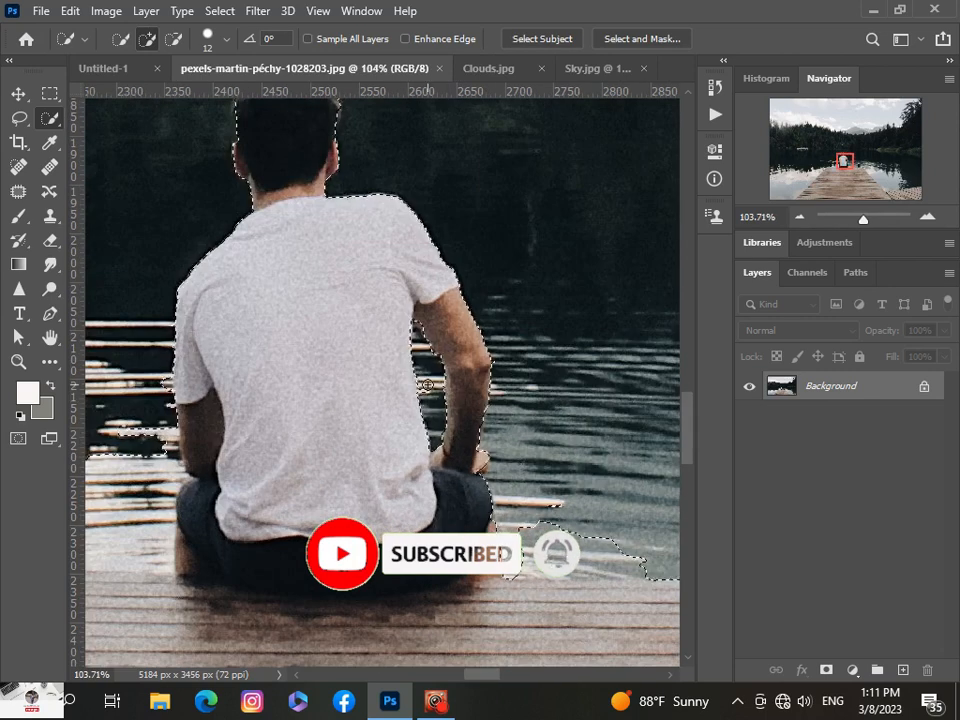
left_click_drag(418, 420, 427, 393)
scroll(427, 393, "down", 2)
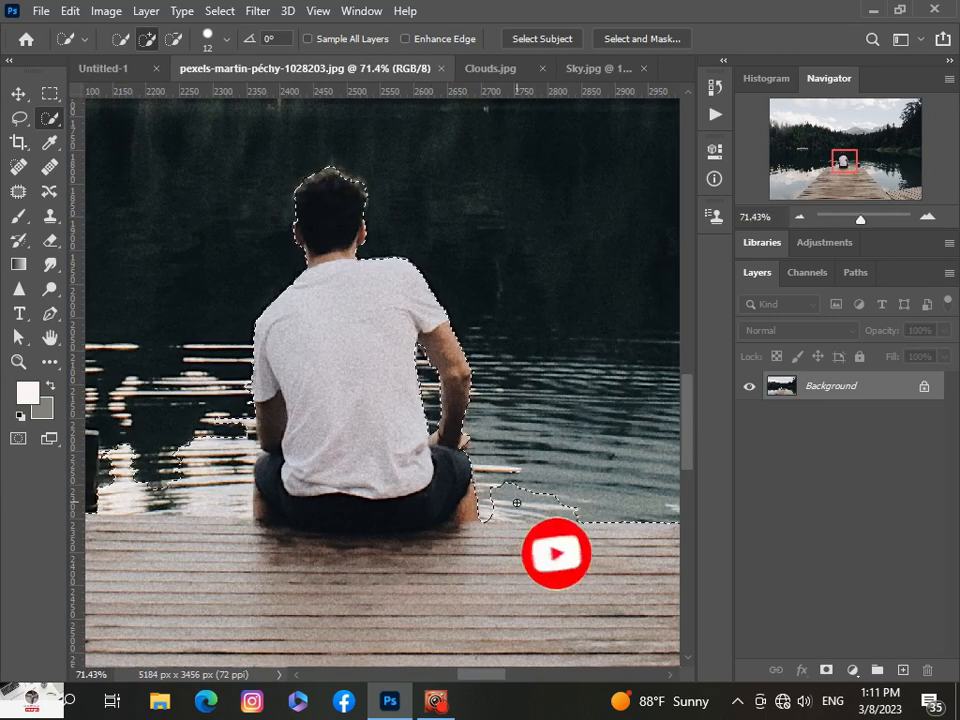
scroll(574, 427, "down", 3)
mouse_move(574, 427)
left_mouse_down()
mouse_move(525, 415)
mouse_move(500, 433)
left_mouse_up()
mouse_move(568, 438)
left_mouse_down()
mouse_move(529, 446)
mouse_move(551, 439)
left_mouse_up()
- Subtract the water spilling past the pier's left side and around its far-left corner from the selection
scroll(551, 439, "down", 2)
scroll(573, 457, "down", 1)
scroll(281, 453, "up", 5)
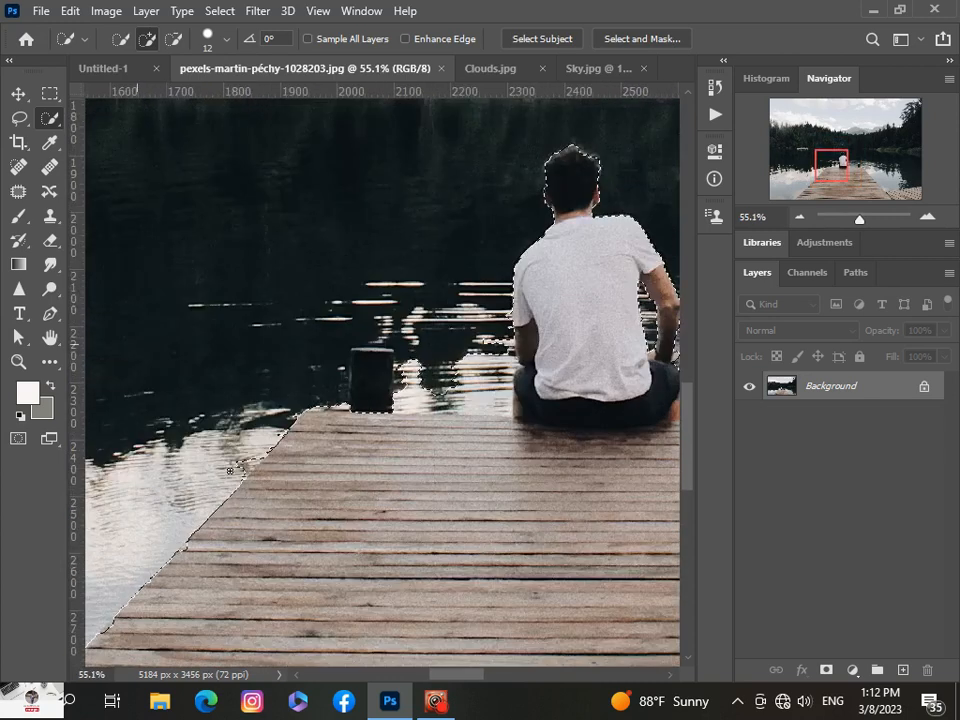
key("alt")
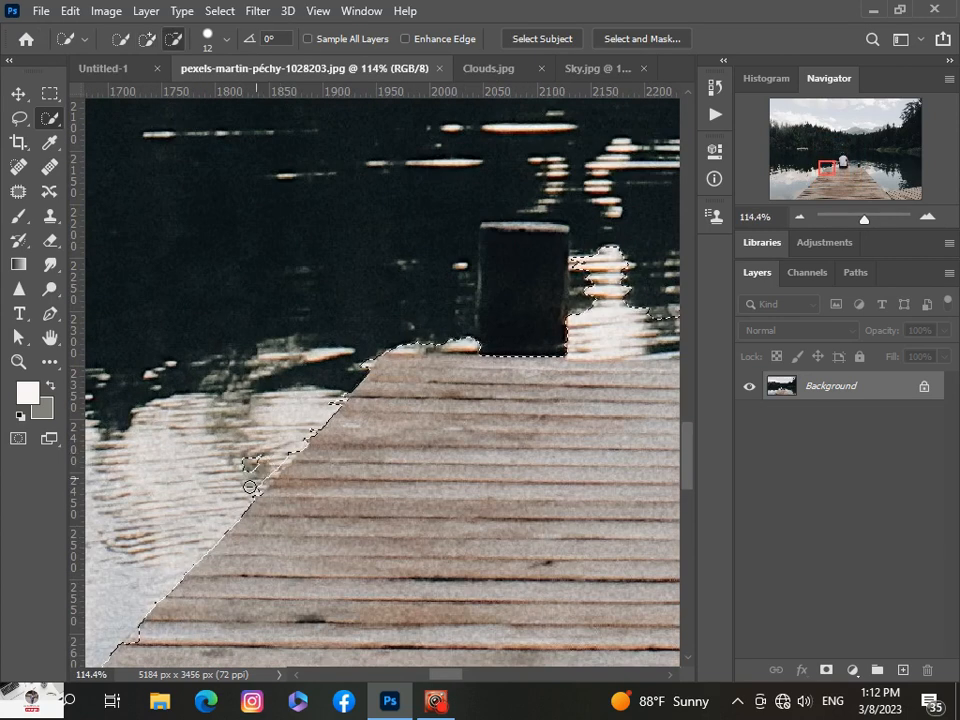
left_click(254, 463, "alt")
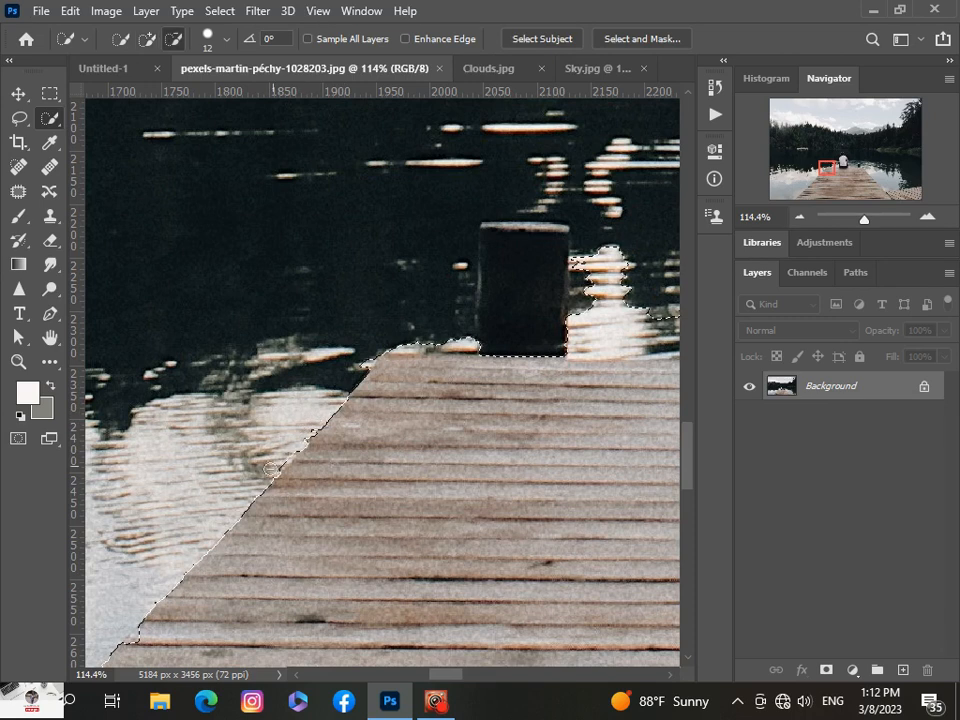
scroll(452, 364, "down", 5)
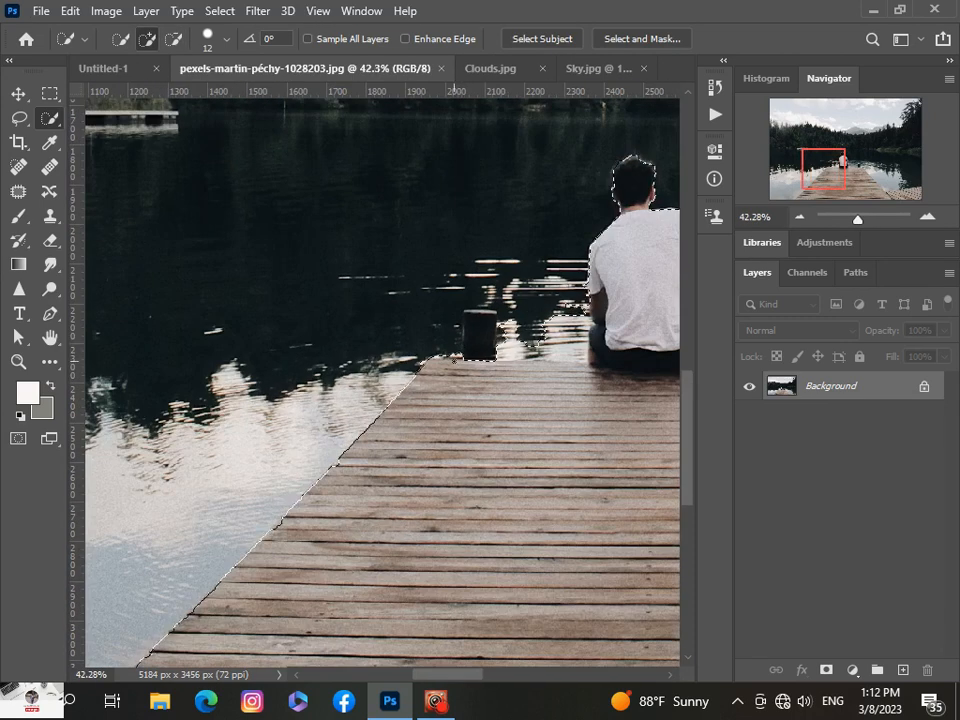
scroll(453, 360, "up", 9)
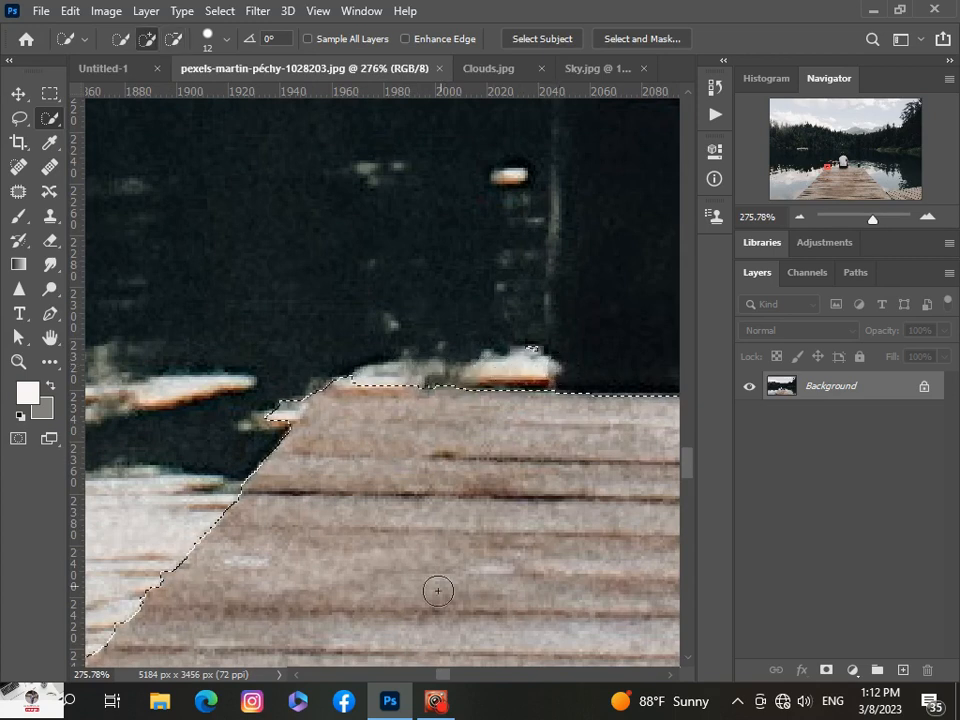
key("alt")
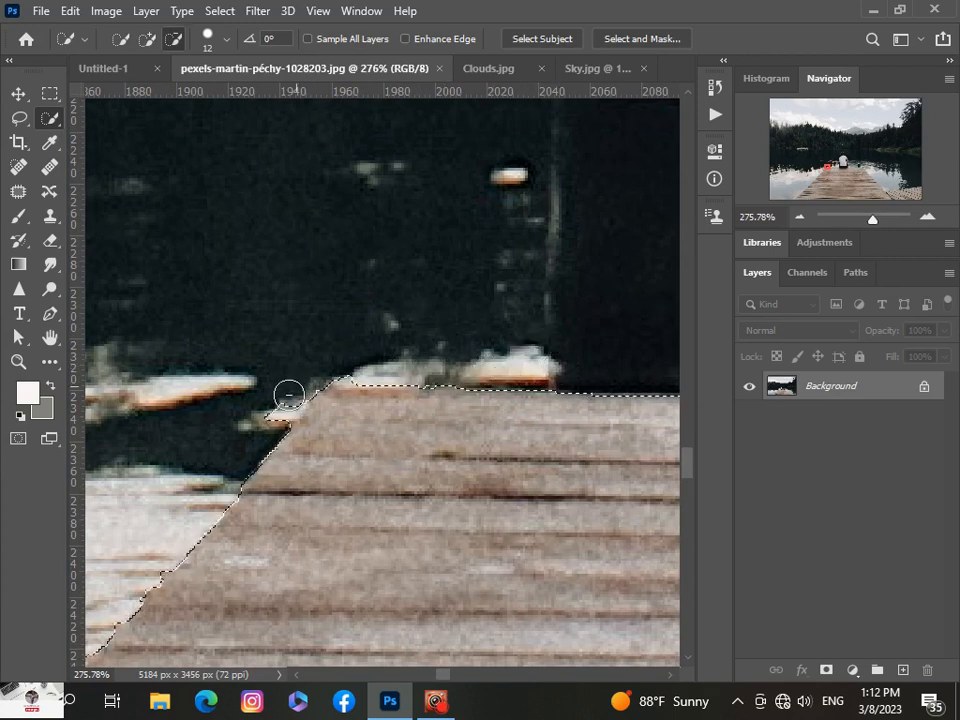
- Subtract the bright water reflections beside the left mooring post from the selection down to the pier's far edge
mouse_move(441, 674)
left_mouse_down()
mouse_move(465, 680)
mouse_move(456, 680)
left_mouse_up()
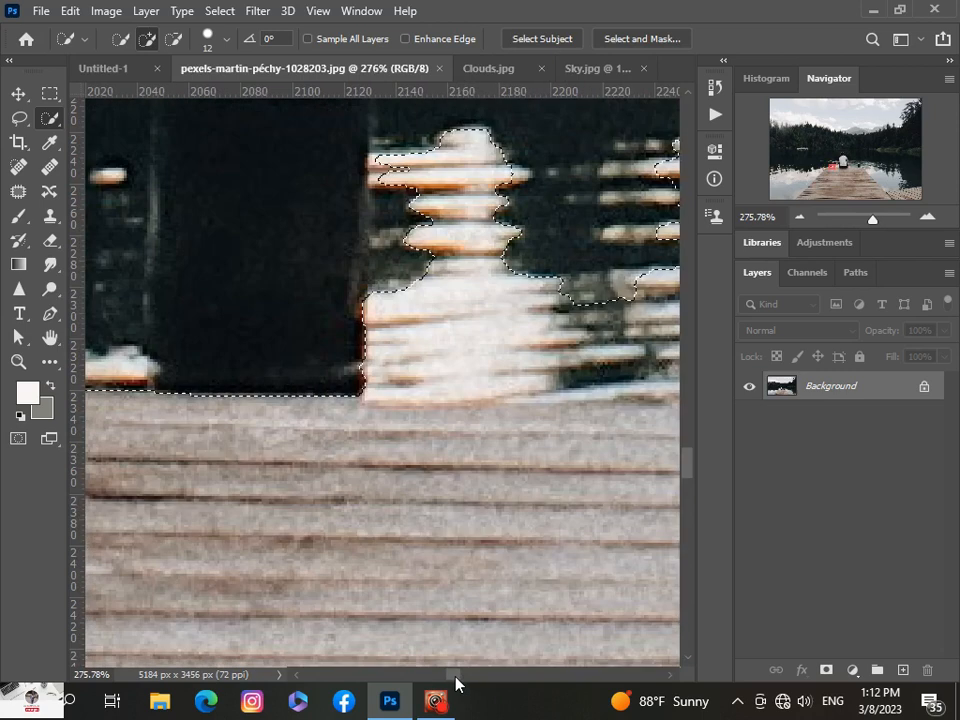
left_click(365, 377)
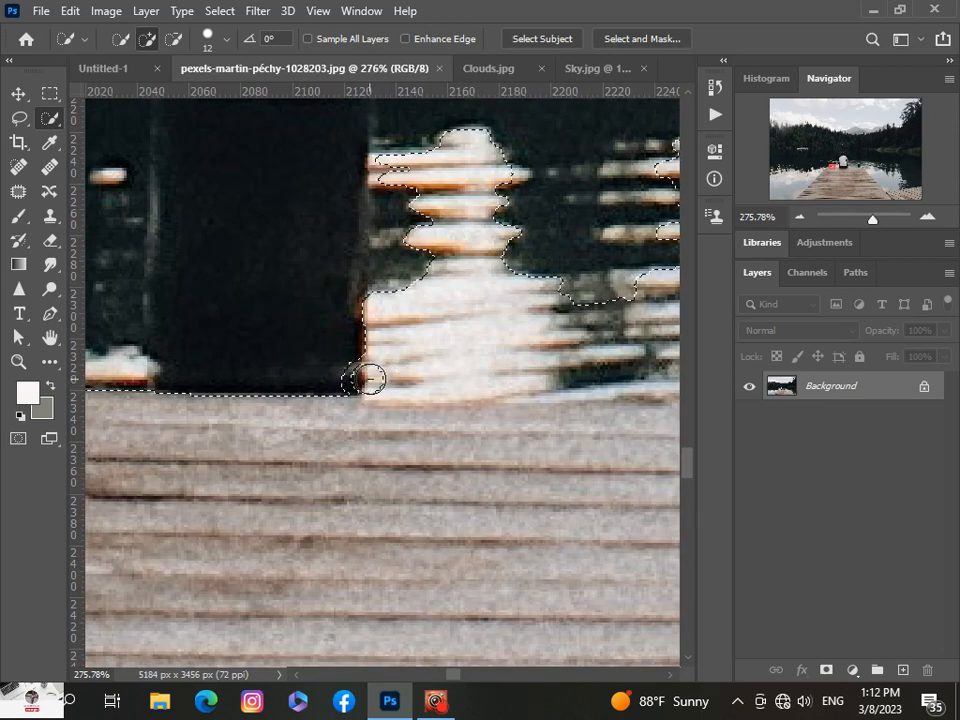
left_click_drag(436, 378, 664, 381)
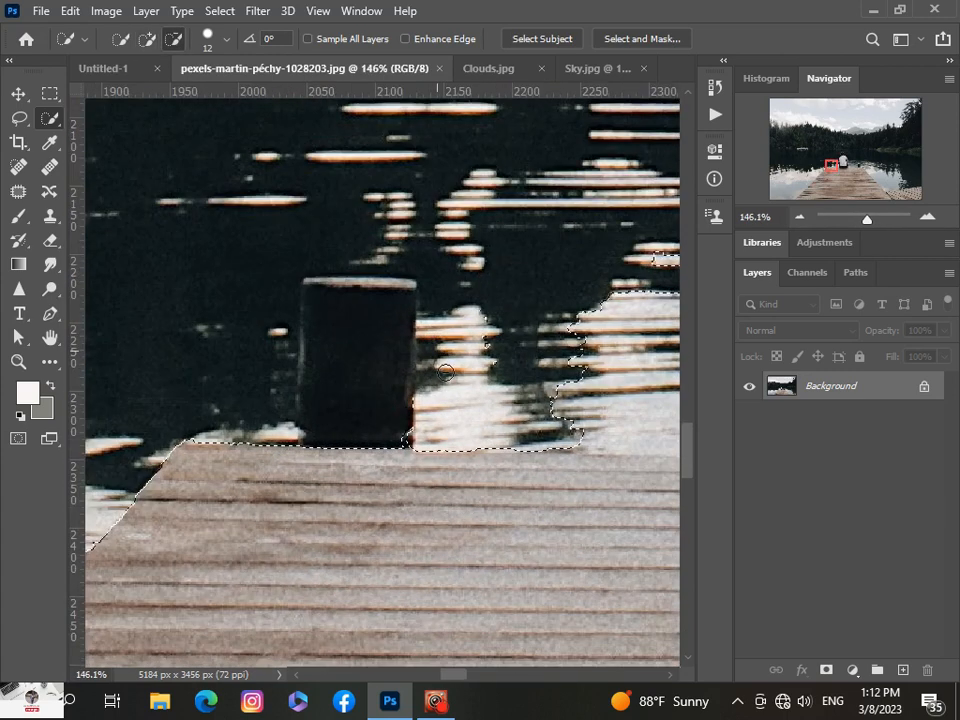
key("alt")
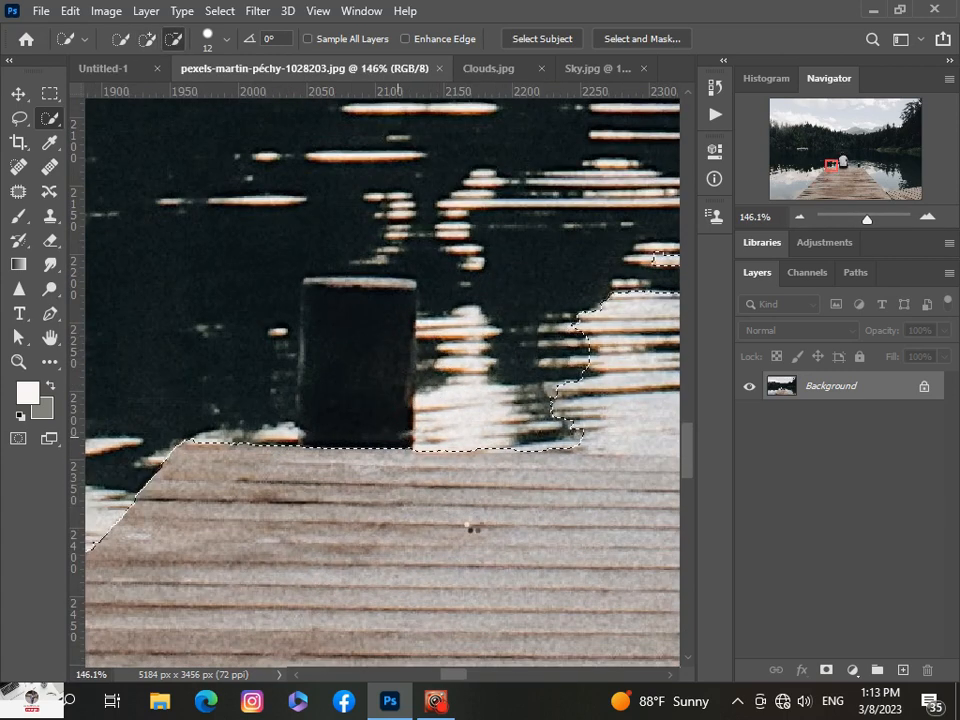
- Subtract the remaining water between the left post and the man, following his left arm and shorts
left_click_drag(456, 676, 471, 676)
key("alt")
left_click_drag(264, 439, 380, 439)
key("alt")
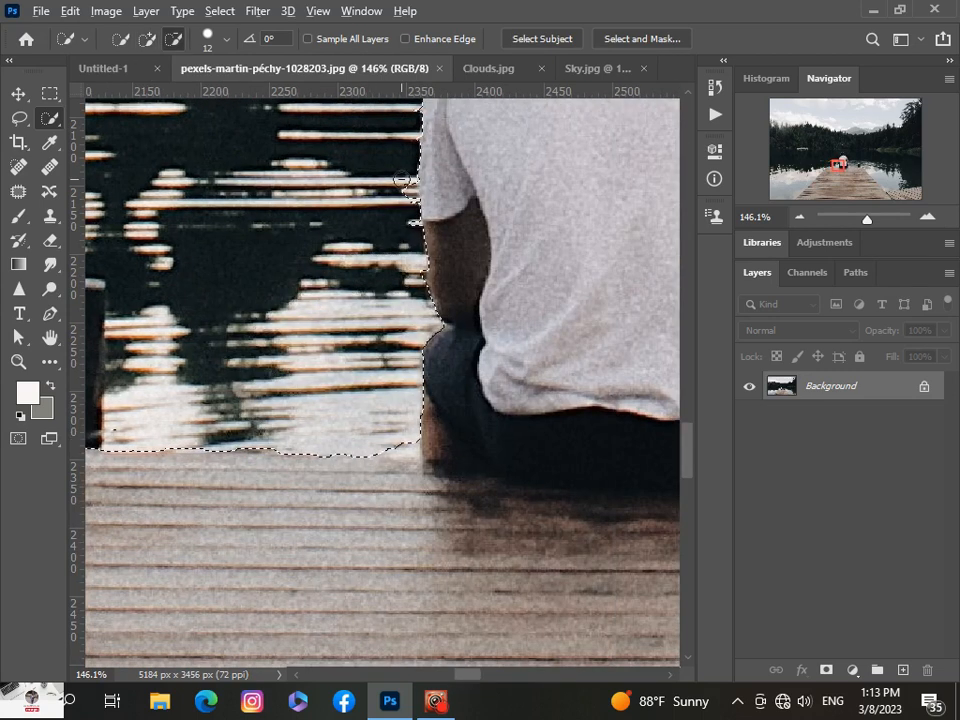
left_click_drag(401, 179, 407, 207)
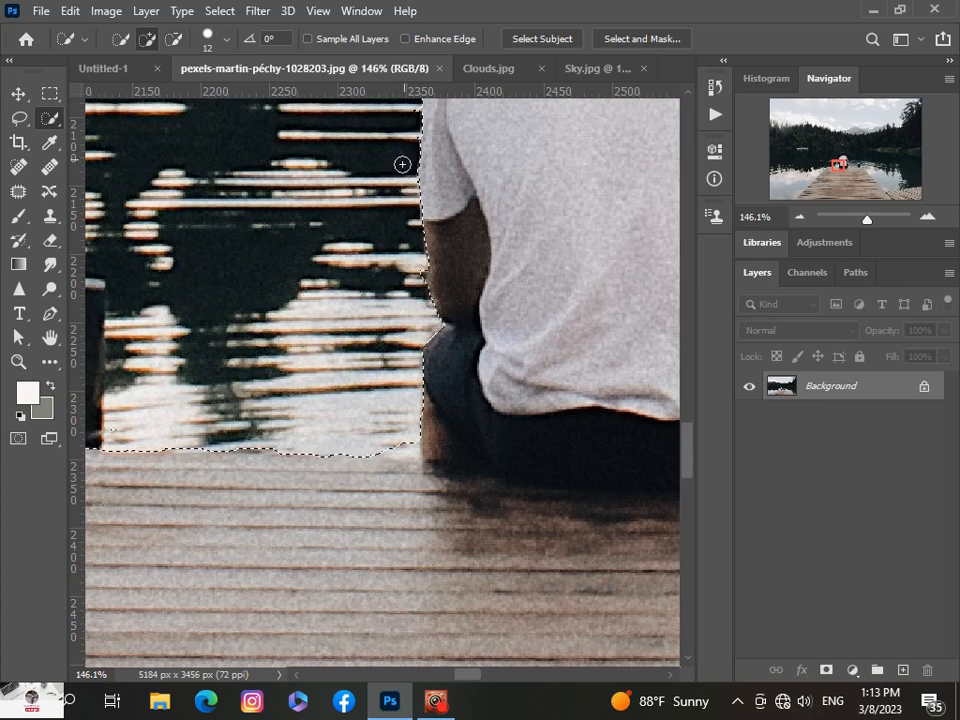
- Refine the selection around the man's left leg where it meets the pier, and check the whole outline
scroll(403, 163, "down", 6)
scroll(375, 272, "up", 3)
scroll(388, 388, "up", 2)
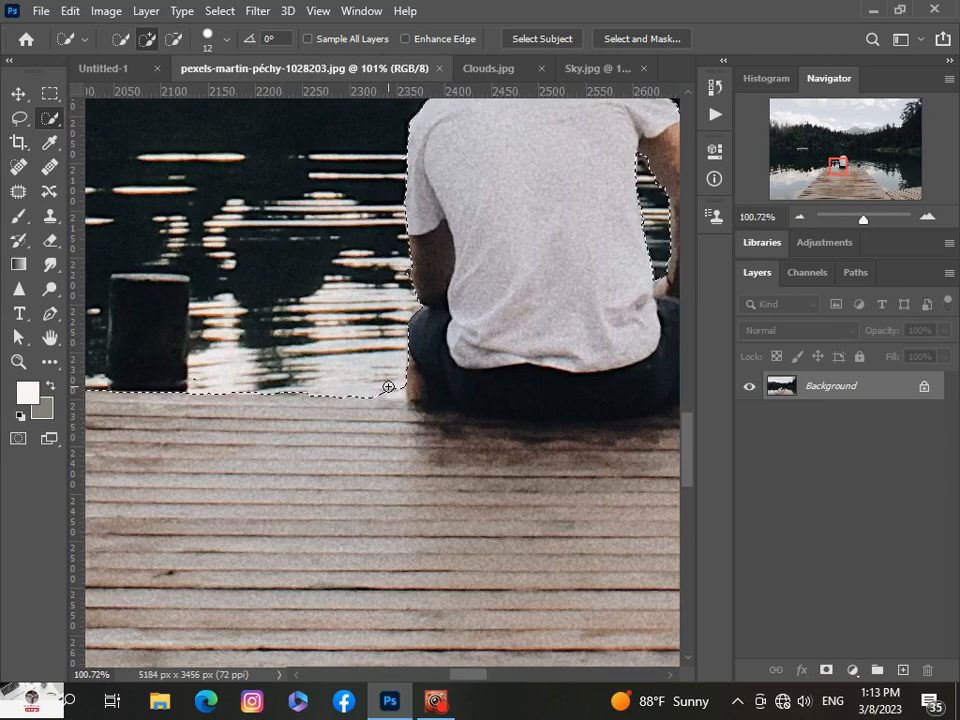
mouse_move(409, 389)
left_mouse_down()
mouse_move(297, 411)
mouse_move(331, 412)
mouse_move(299, 408)
mouse_move(295, 425)
mouse_move(297, 409)
mouse_move(416, 415)
left_mouse_up()
scroll(310, 427, "down", 3)
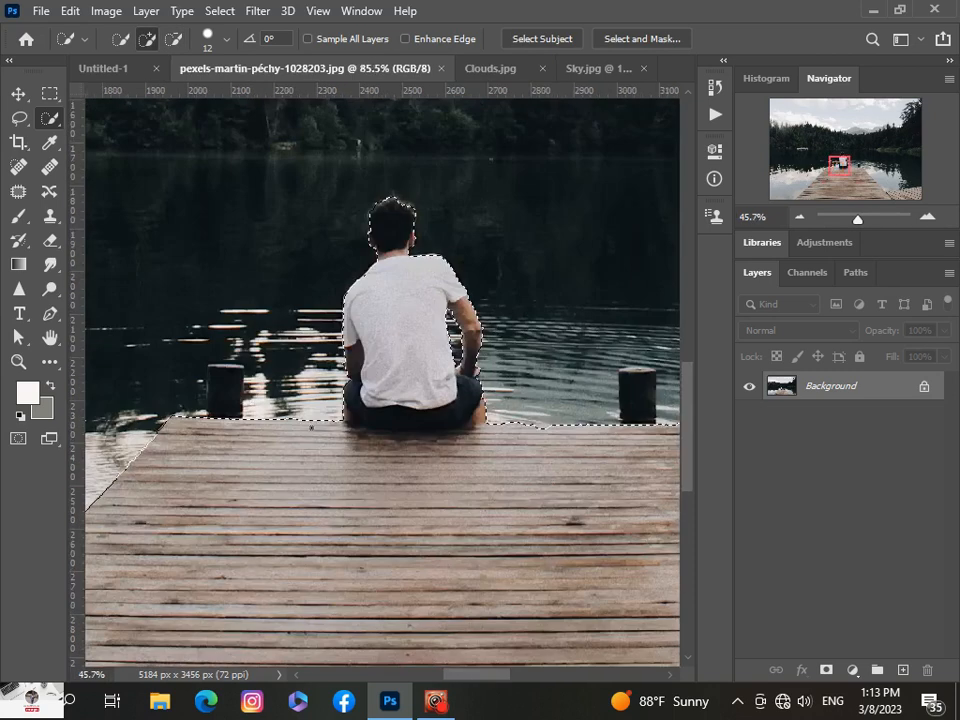
scroll(310, 427, "down", 3)
scroll(310, 427, "up", 1)
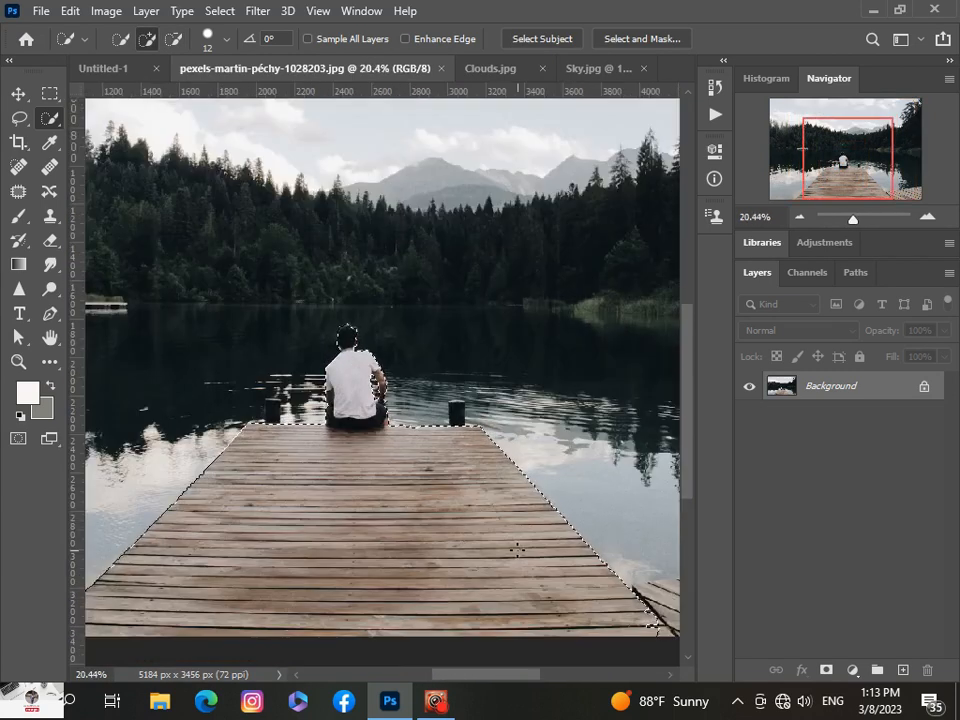
- Extend the selection over the unselected planks at the pier's near right corner, along the gap beside the adjoining walkway
scroll(525, 537, "up", 1)
left_click_drag(690, 476, 685, 520)
left_click_drag(512, 684, 560, 681)
scroll(476, 471, "up", 3)
left_click_drag(473, 430, 560, 520)
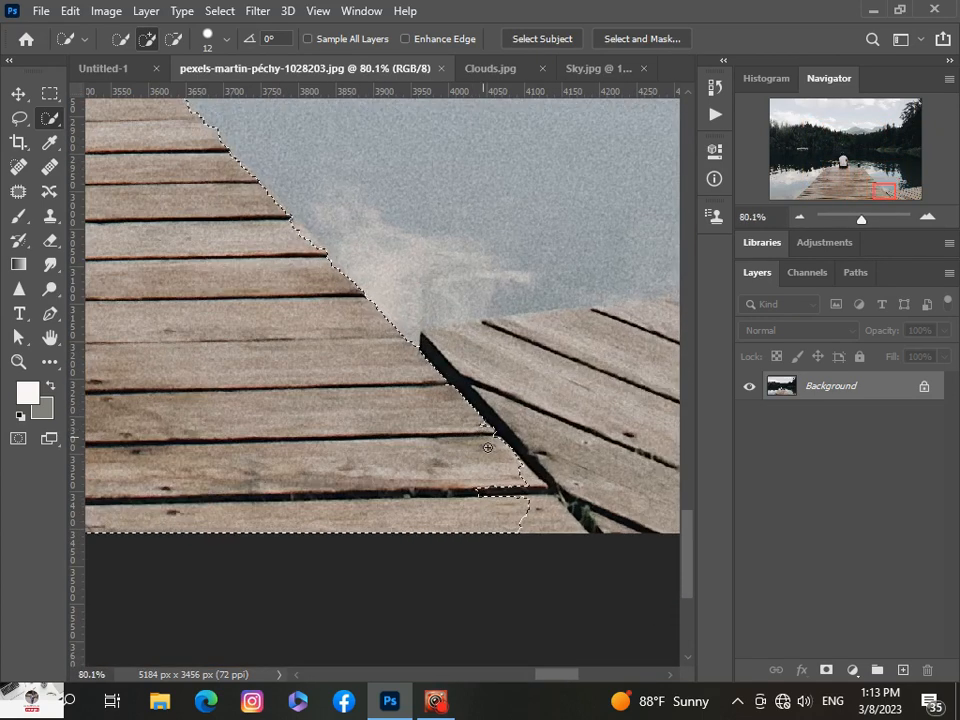
- Add the missing plank area at the pier's near left corner to the selection and check the whole outline
left_click_drag(556, 675, 387, 676)
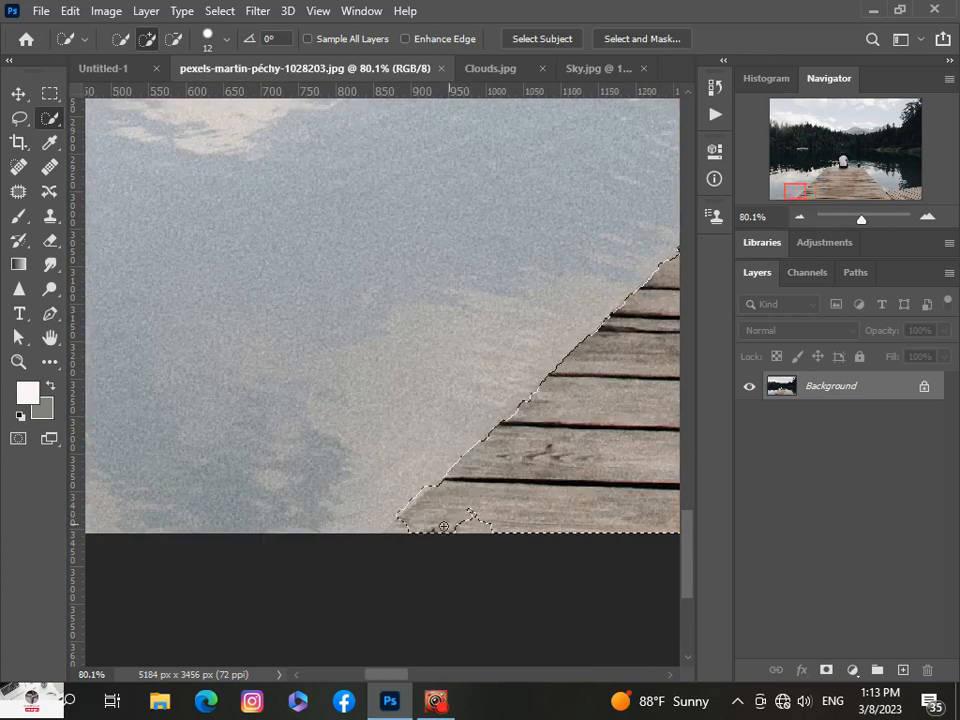
left_click_drag(447, 525, 396, 533)
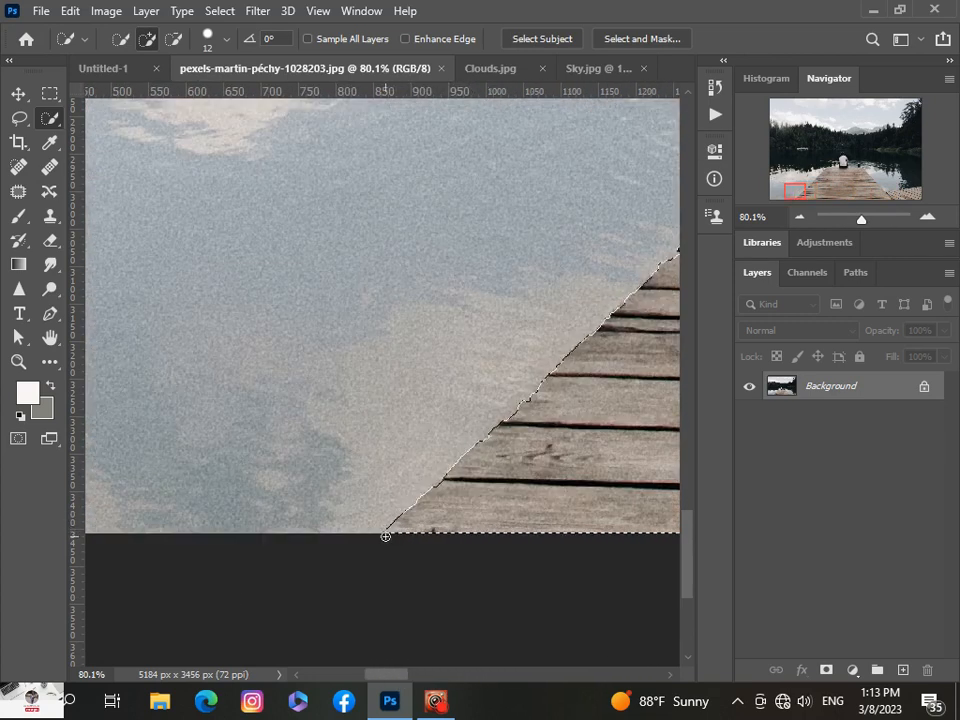
scroll(561, 530, "down", 10)
scroll(452, 524, "up", 3)
scroll(452, 524, "up", 1)
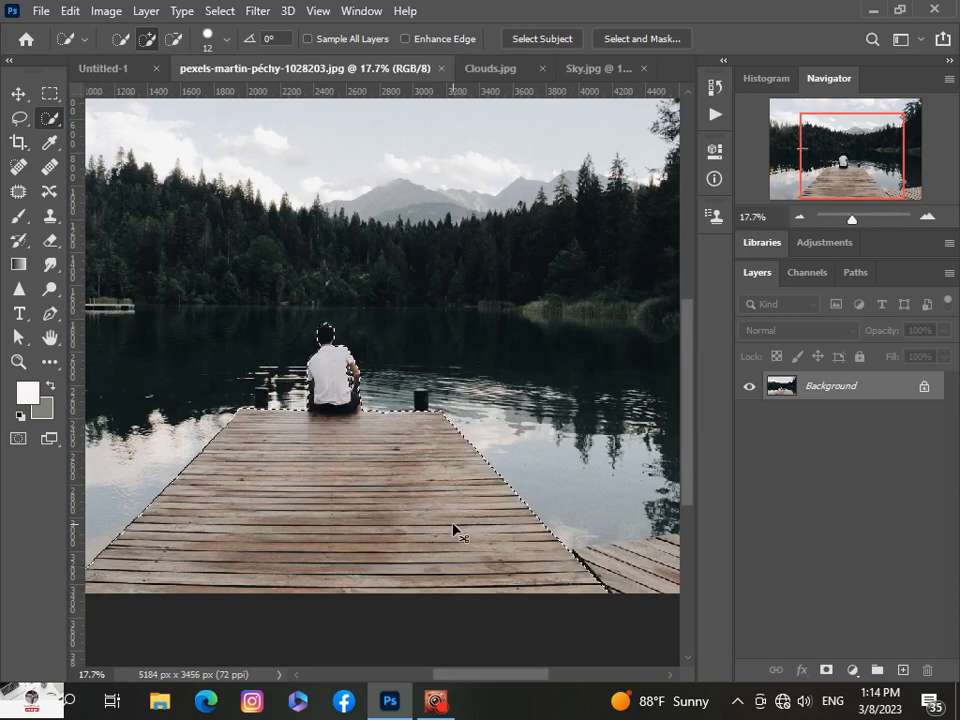
- Bring the selected man and pier into the Untitled-1 composition on a new layer
left_click(122, 67)
left_click(18, 95)
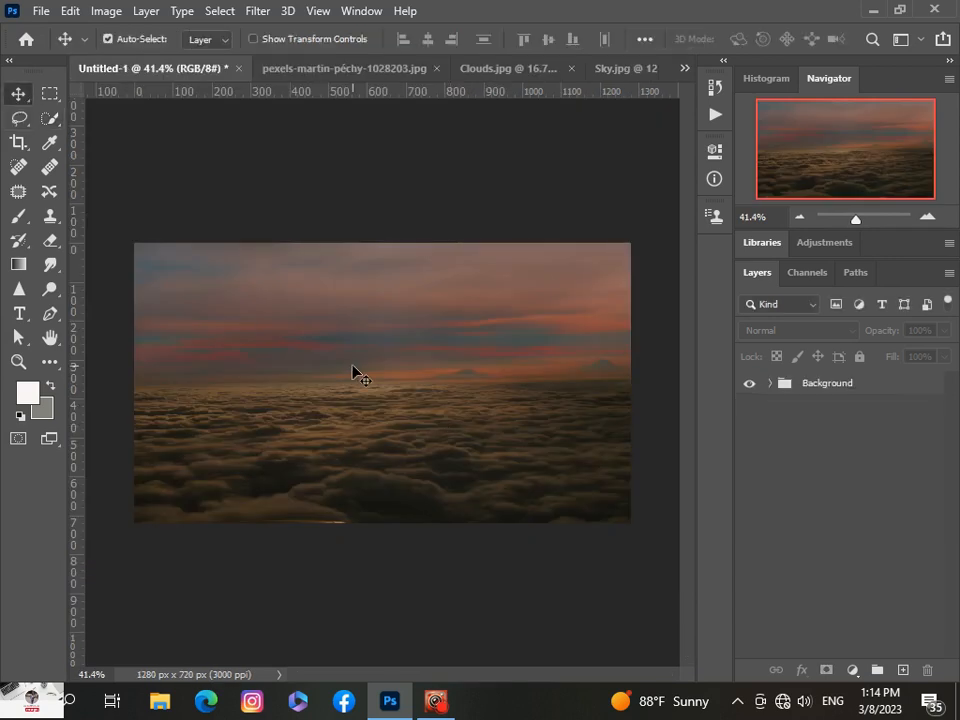
key("ctrl+shift+alt+n")
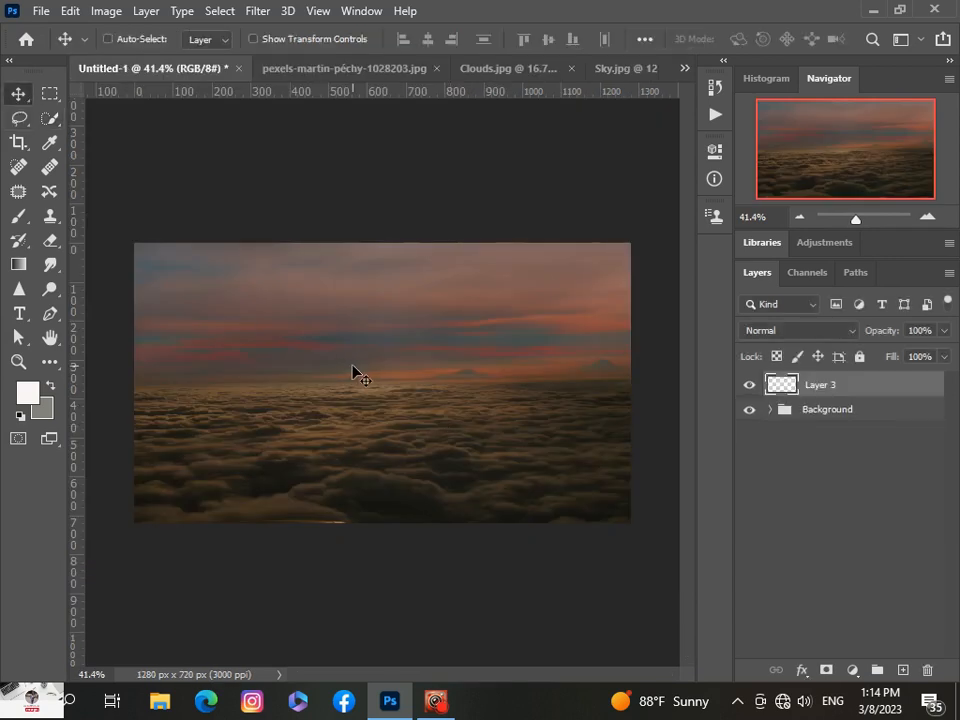
scroll(354, 381, "down", 2)
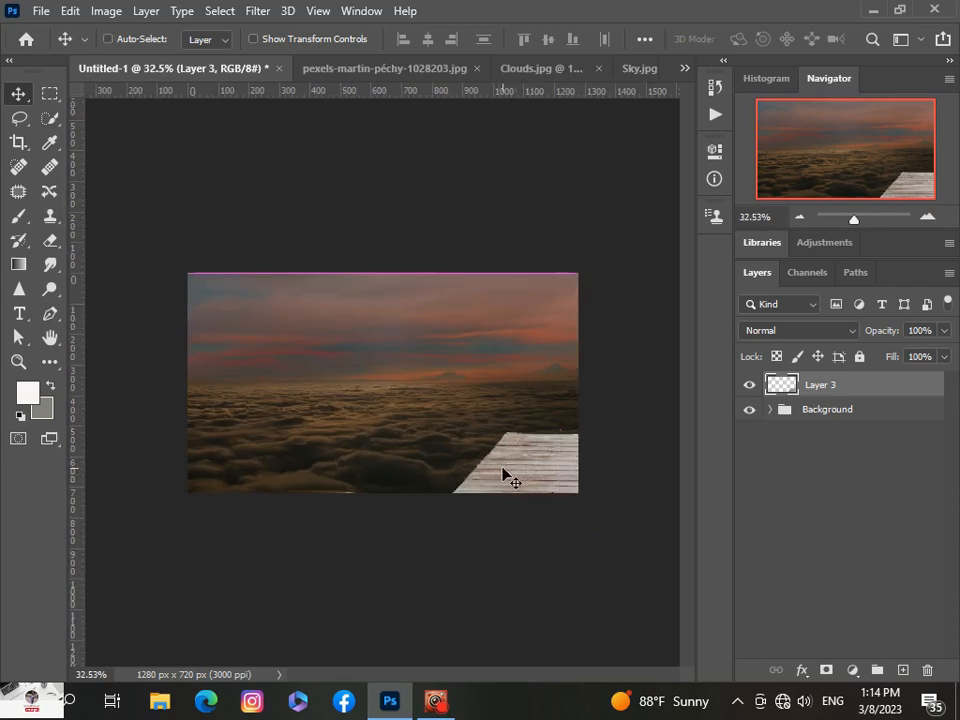
- Scale the man-and-pier layer down to about 28% and centre it against the canvas's bottom edge
key("ctrl+t")
scroll(510, 470, "down", 3)
left_click_drag(524, 450, 479, 429)
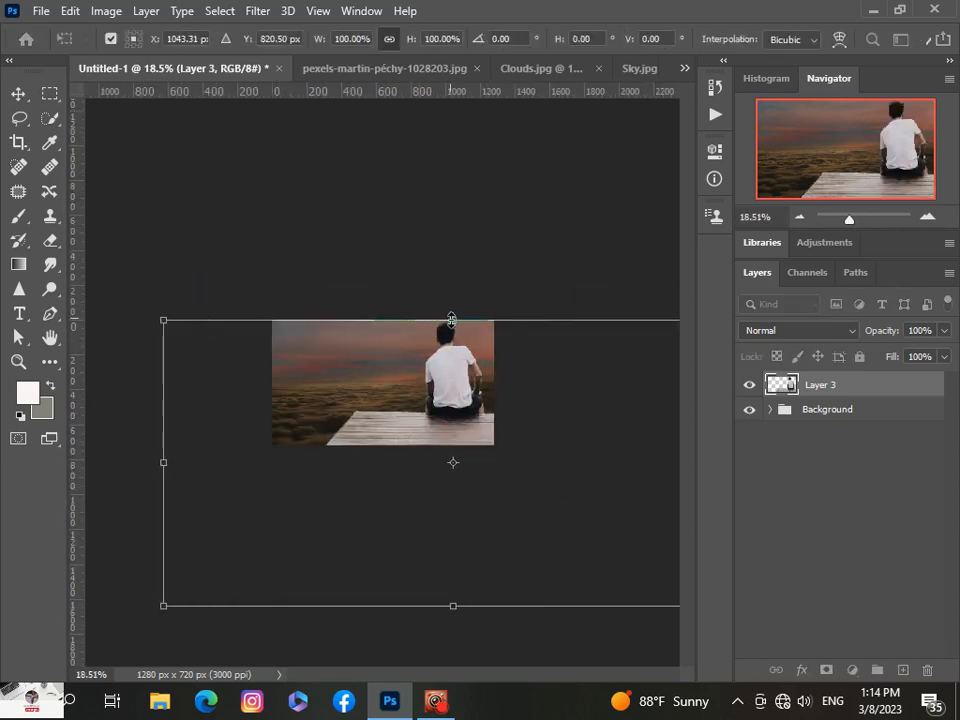
left_click_drag(452, 321, 458, 402)
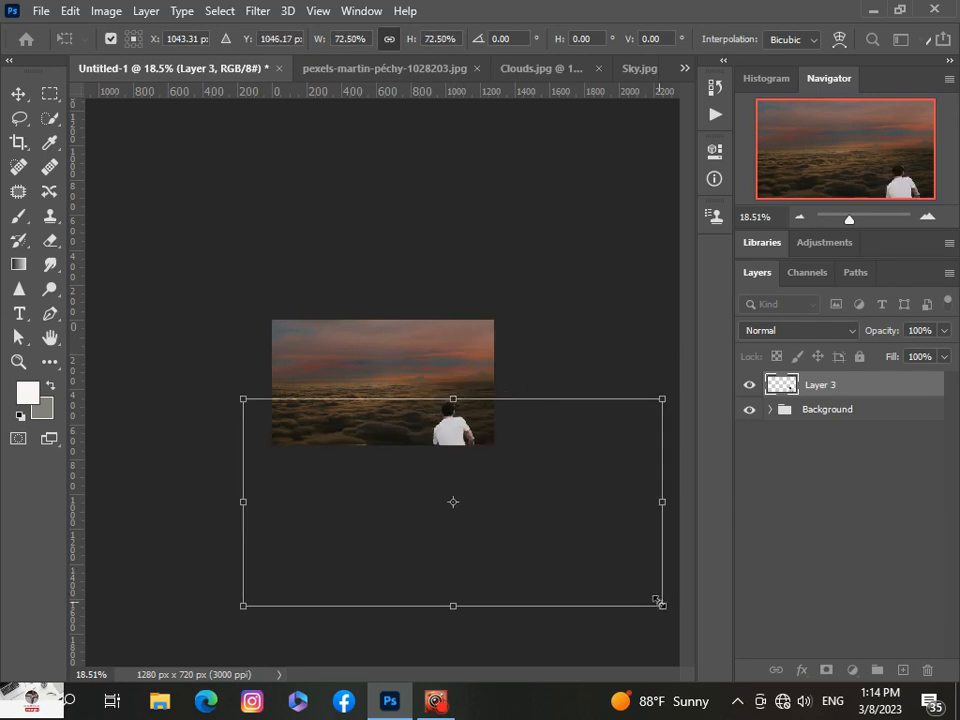
left_click_drag(658, 602, 394, 386)
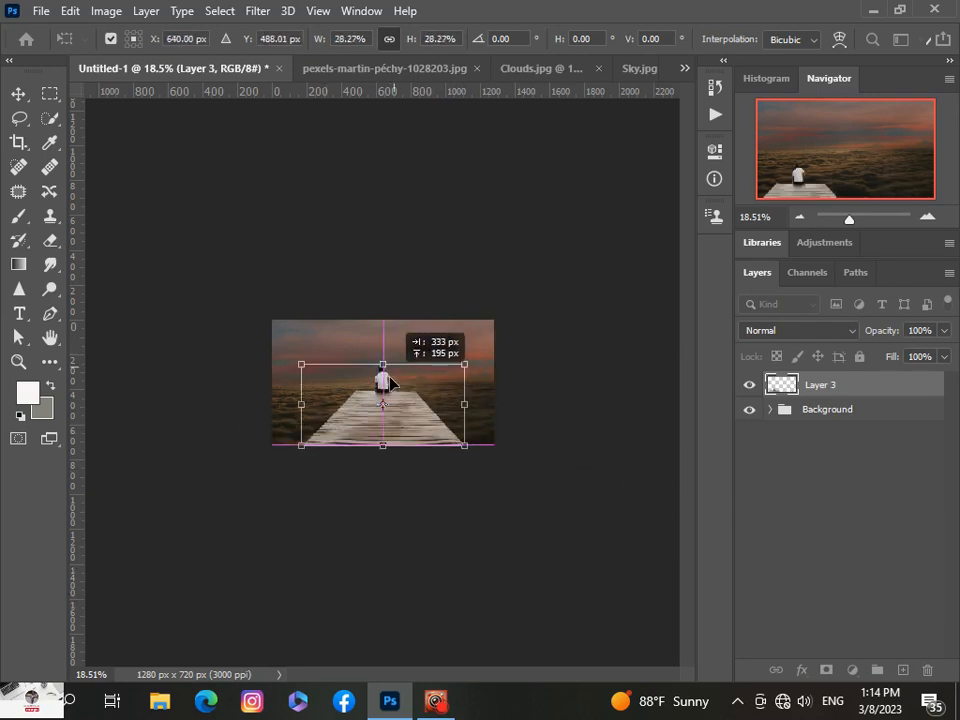
- Shrink the man and pier further to about 16%, enlarge them slightly from the bottom edge, and apply the transformation
left_click_drag(380, 343, 383, 424)
scroll(408, 435, "up", 5)
mouse_move(401, 482)
left_mouse_down()
mouse_move(499, 491)
mouse_move(561, 478)
mouse_move(417, 471)
mouse_move(405, 479)
left_mouse_up()
scroll(407, 564, "up", 1)
scroll(408, 565, "down", 1)
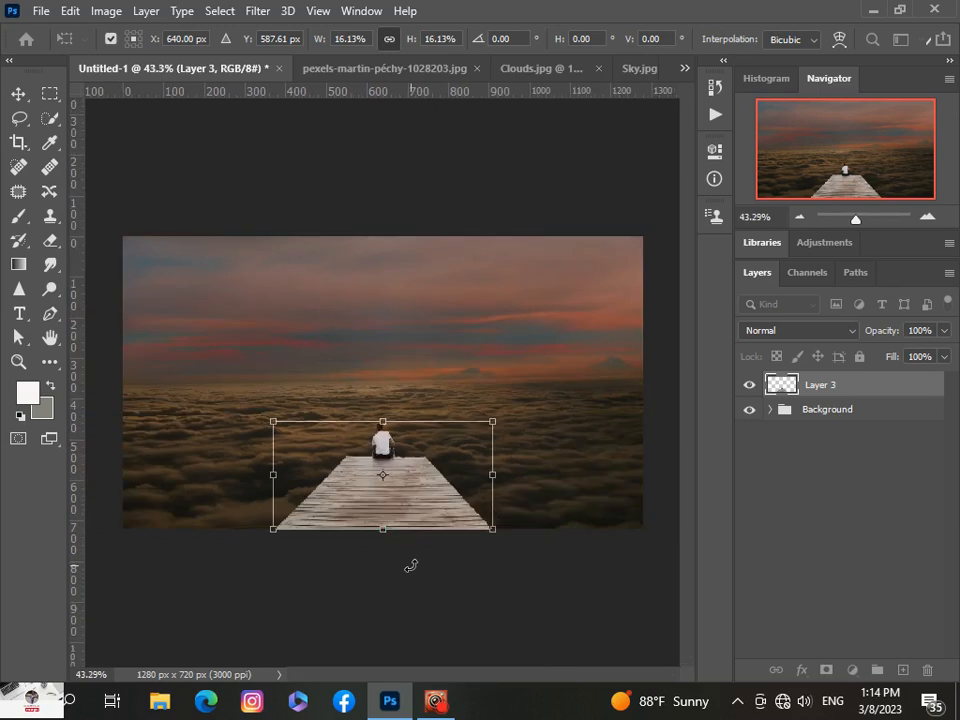
scroll(410, 566, "up", 2)
left_click_drag(385, 410, 380, 392)
key("Return")
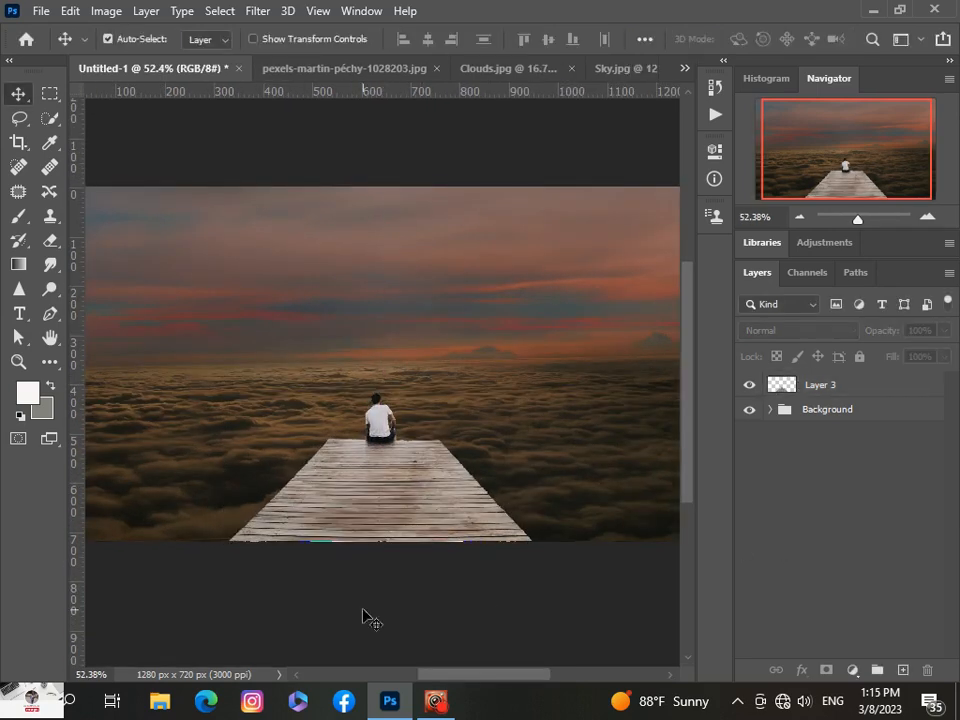
scroll(362, 614, "down", 1)
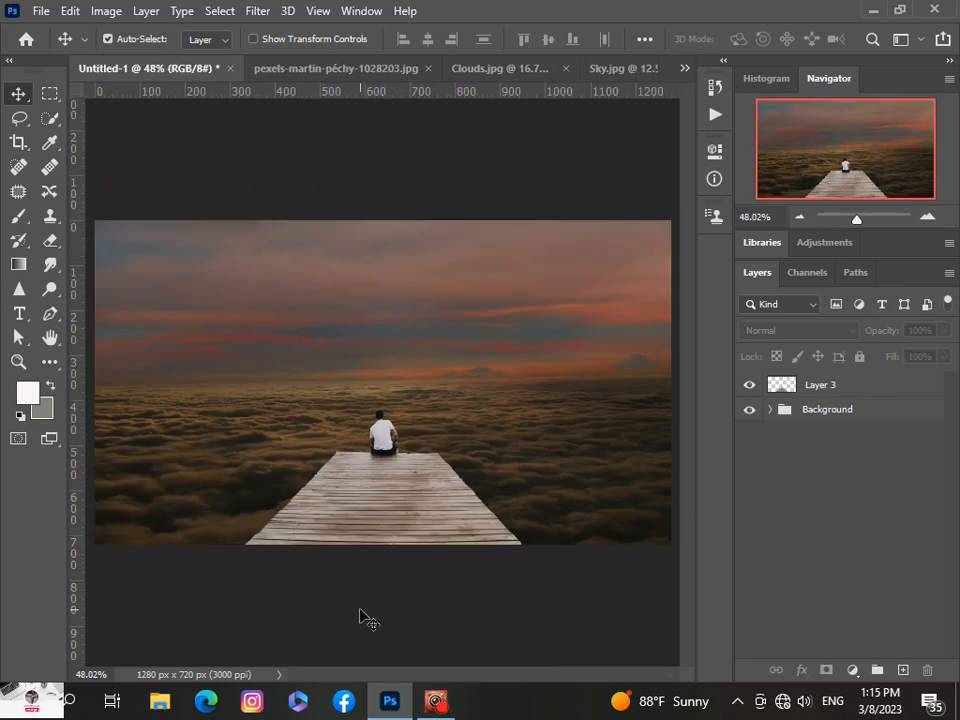
- Add a Hue/Saturation adjustment clipped to Layer 3 with hue about -8, saturation -22 and lightness -27
left_click(893, 388)
left_click(853, 670)
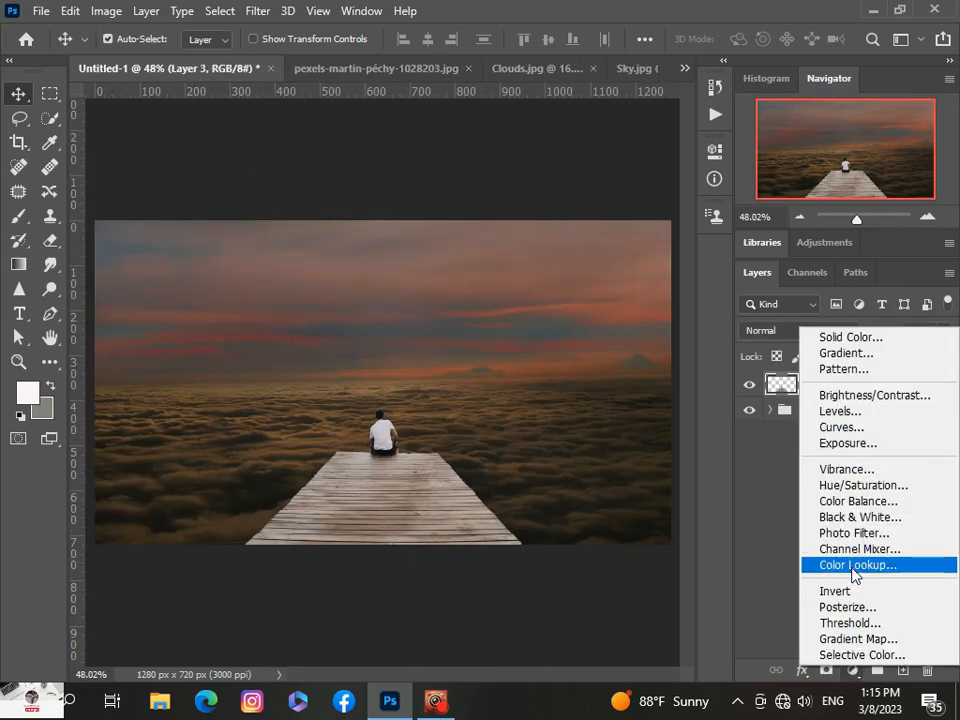
left_click(857, 485)
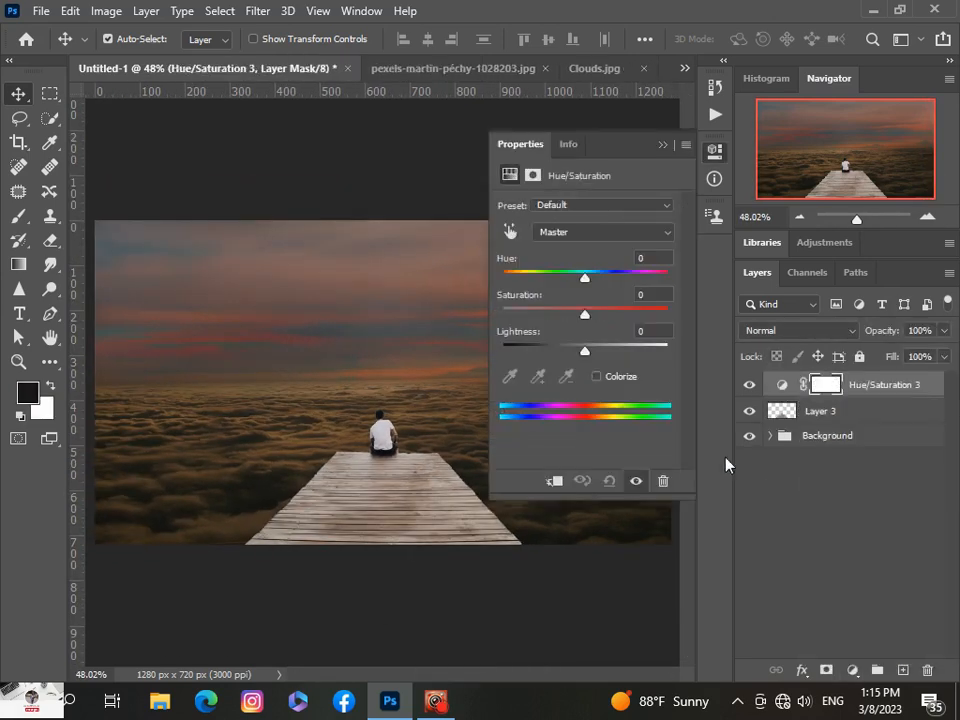
left_click(555, 481)
left_click_drag(585, 351, 589, 316)
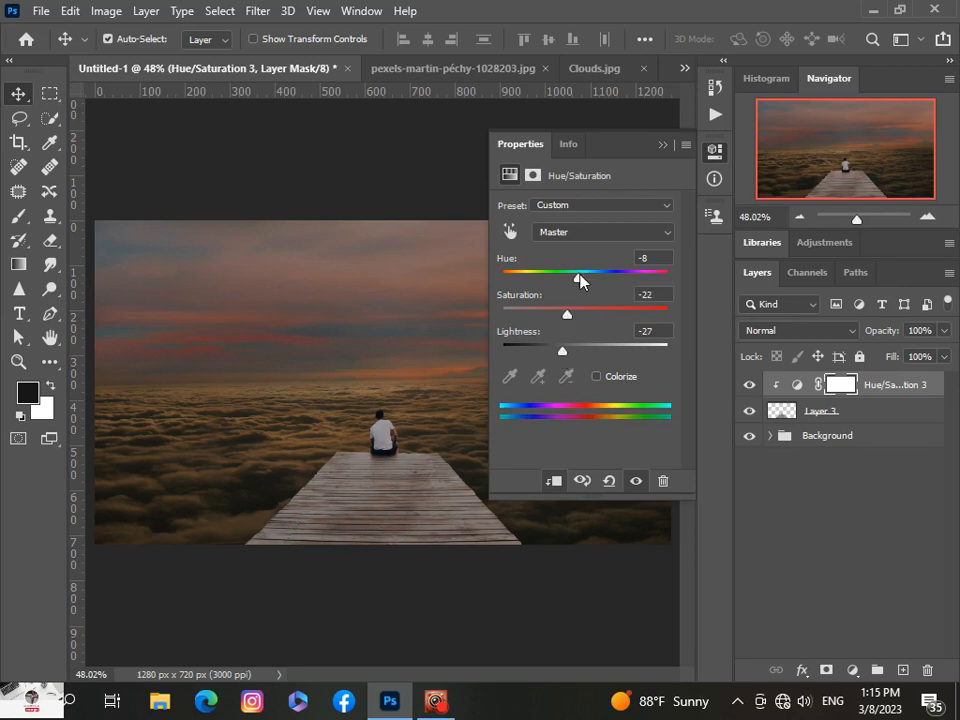
left_click_drag(579, 275, 577, 276)
left_click(661, 150)
scroll(490, 400, "down", 2)
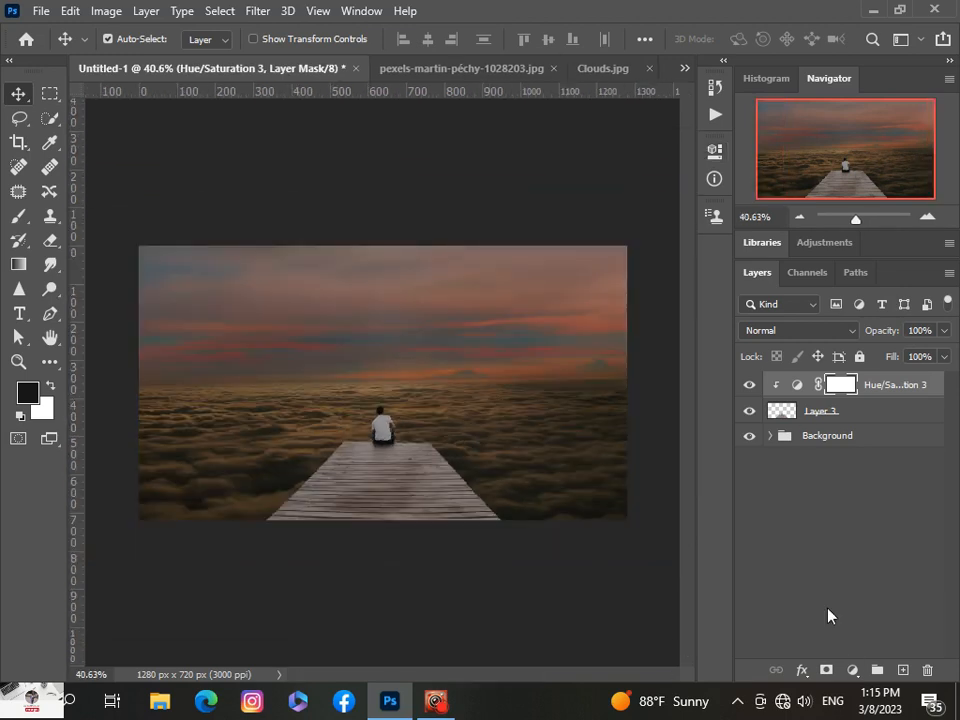
- Add a Levels adjustment clipped to the man-and-pier layer with shadow input 7, midtone 1.00 and highlight input 237
left_click(853, 670)
left_click(840, 418)
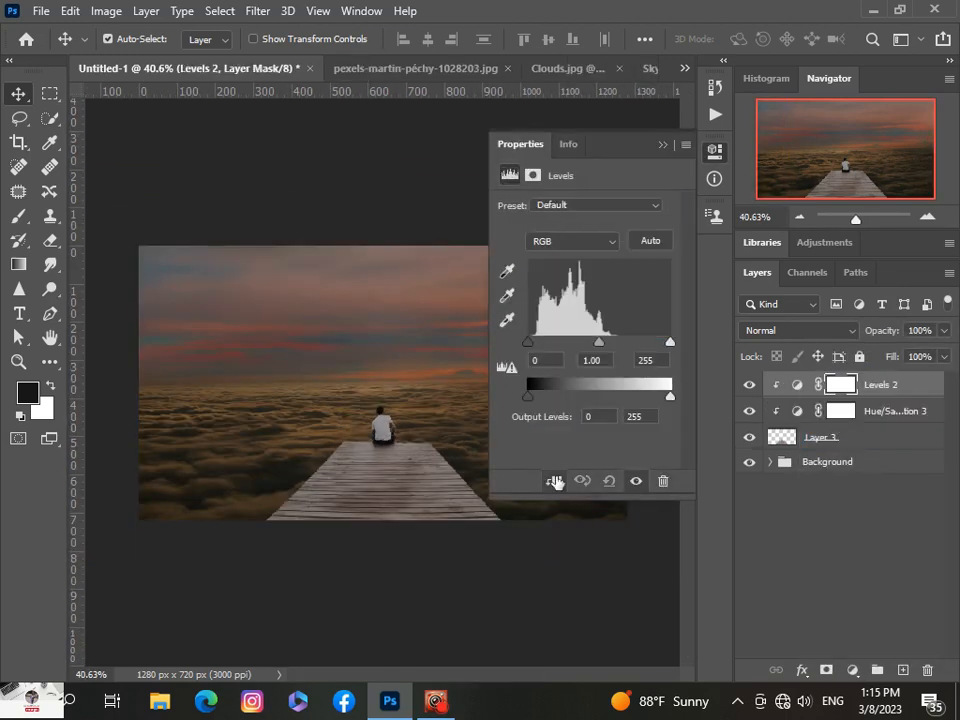
left_click_drag(529, 344, 535, 347)
left_click_drag(600, 343, 600, 352)
left_click_drag(668, 348, 655, 345)
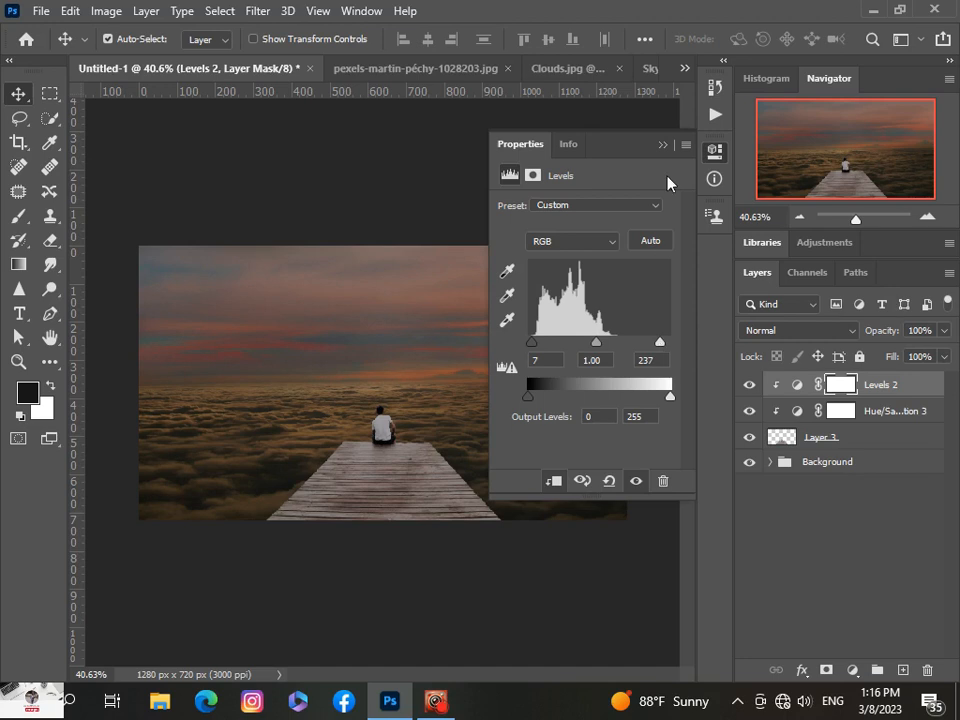
left_click(663, 146)
scroll(388, 587, "up", 4)
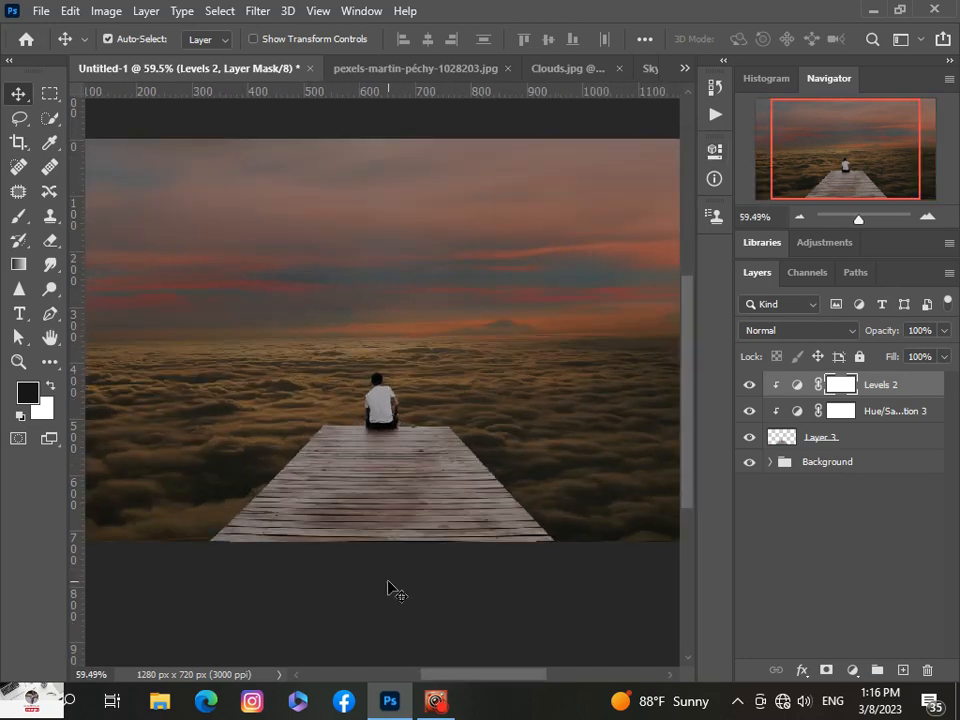
scroll(388, 582, "down", 3)
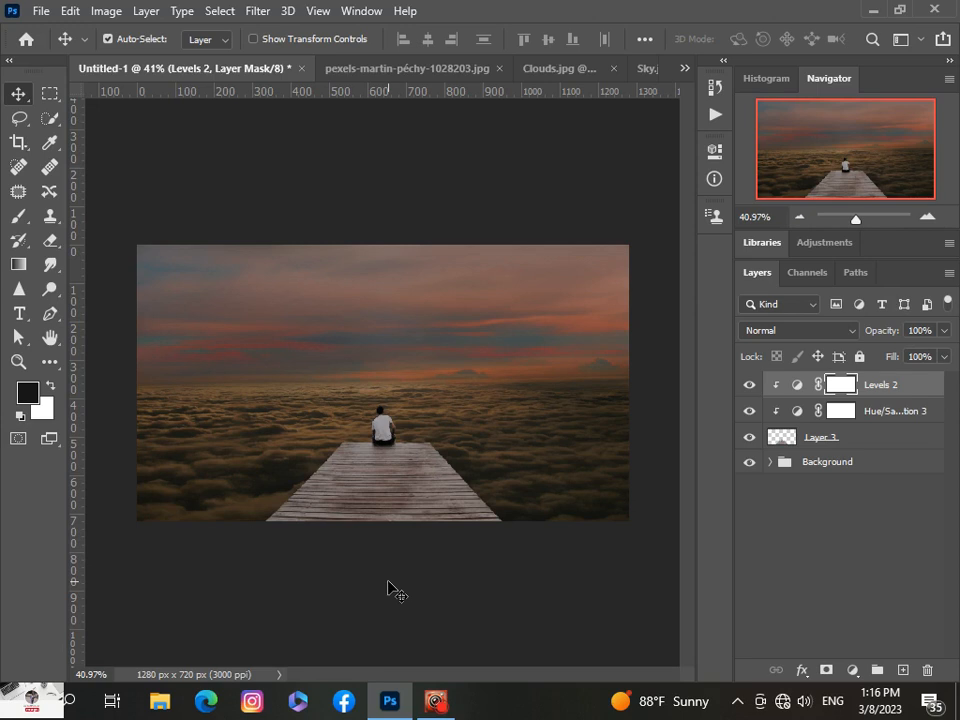
scroll(388, 590, "up", 1)
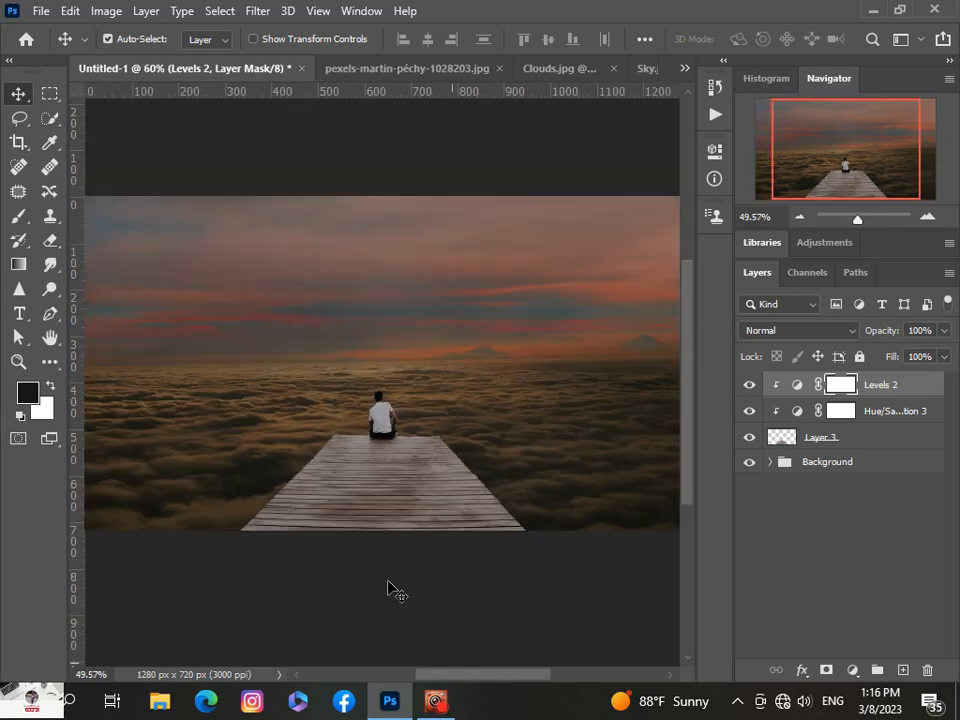
scroll(393, 590, "down", 1)
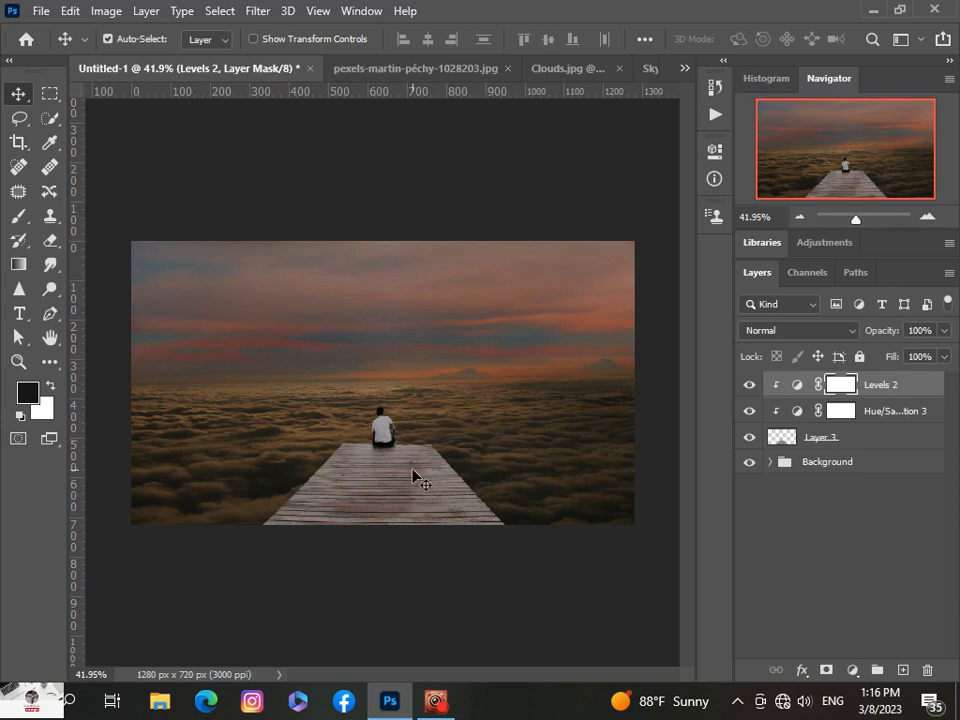
- Group the man-and-pier layer together with its clipped Levels and Hue/Saturation adjustments
left_click(926, 391, "ctrl")
left_click(930, 411, "ctrl")
left_click(925, 390, "ctrl")
key("ctrl+g")
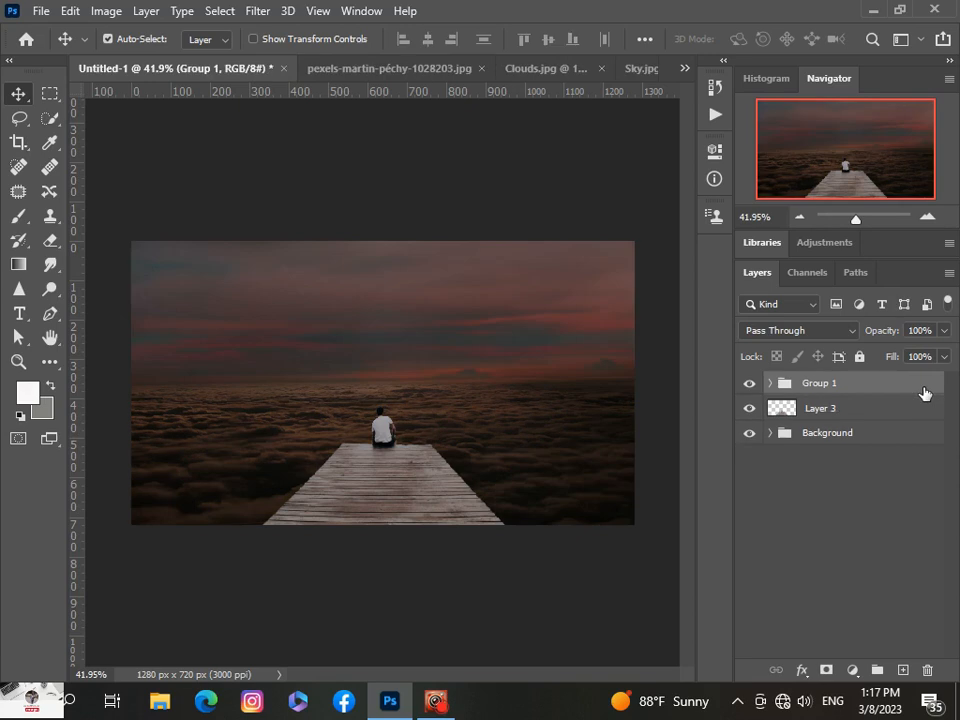
key("ctrl+z")
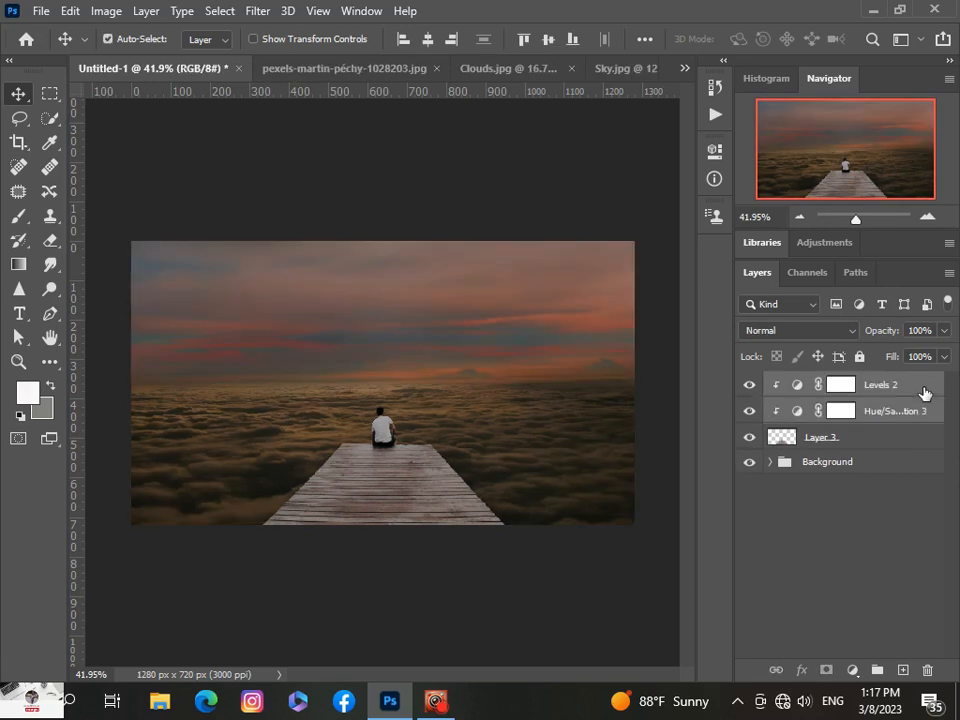
left_click(906, 442, "ctrl")
key("ctrl+g")
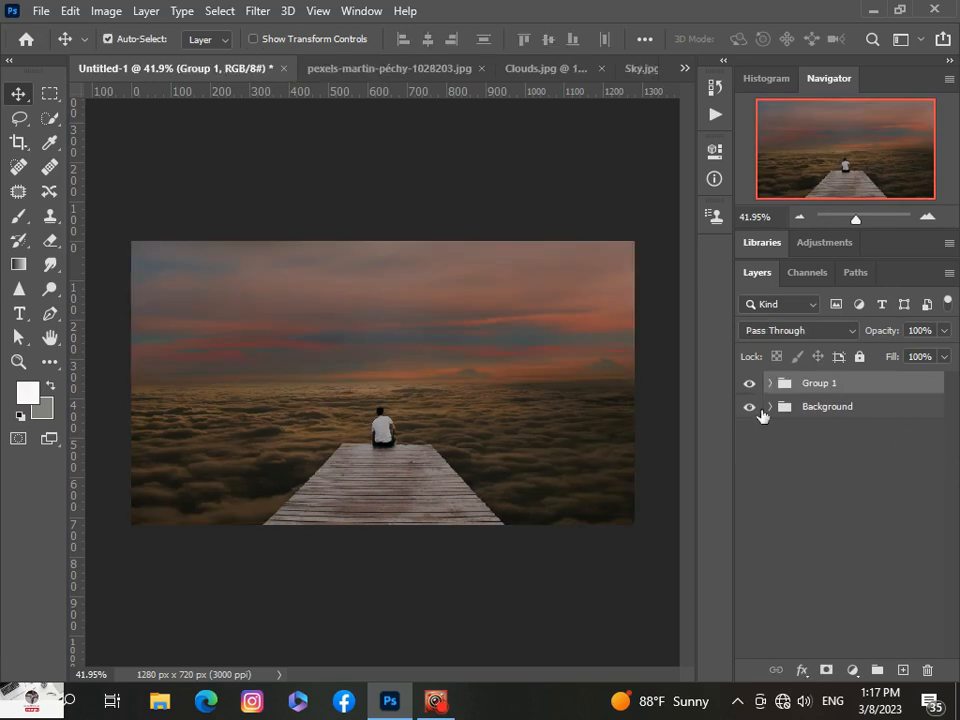
- Add a new layer above the man-and-pier group and set up a soft round 480 px brush with 0% hardness
left_click(18, 215)
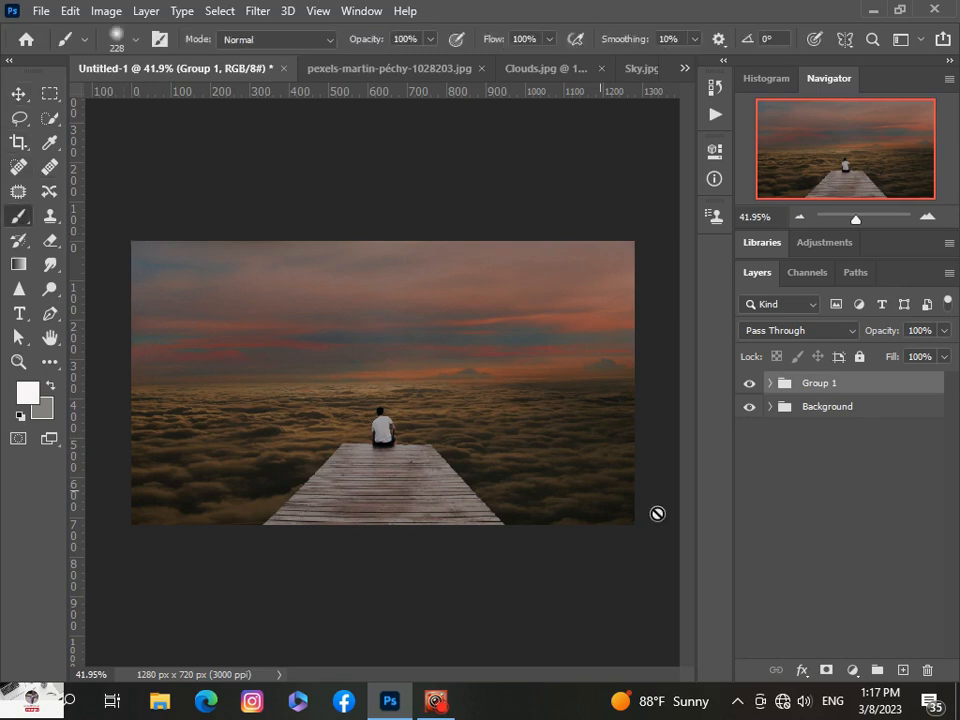
left_click(903, 670)
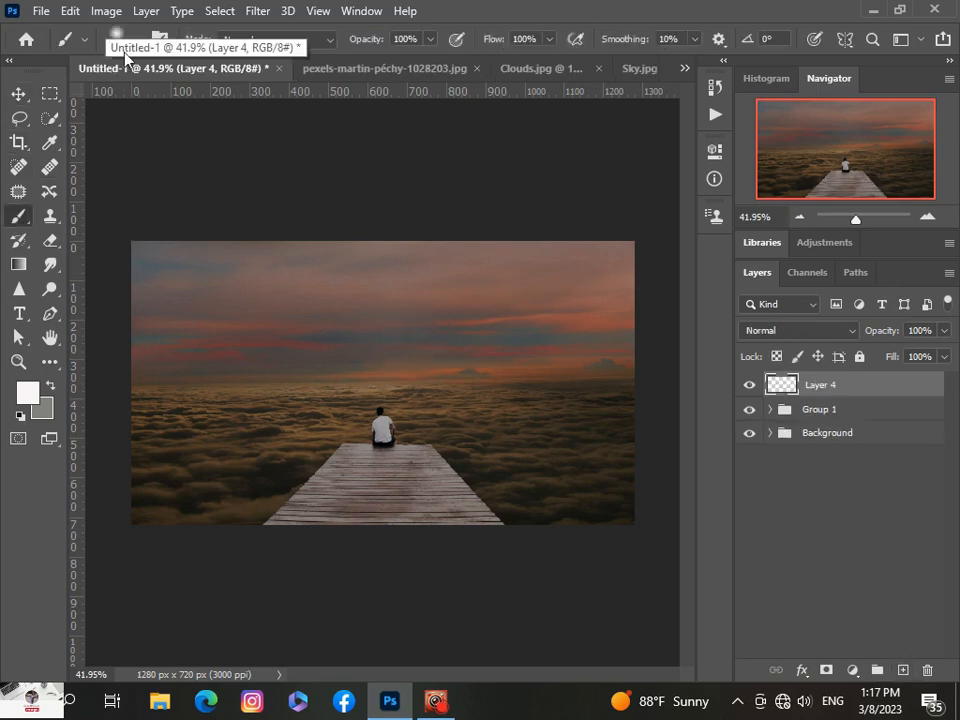
left_click(137, 43)
left_click_drag(195, 99, 210, 100)
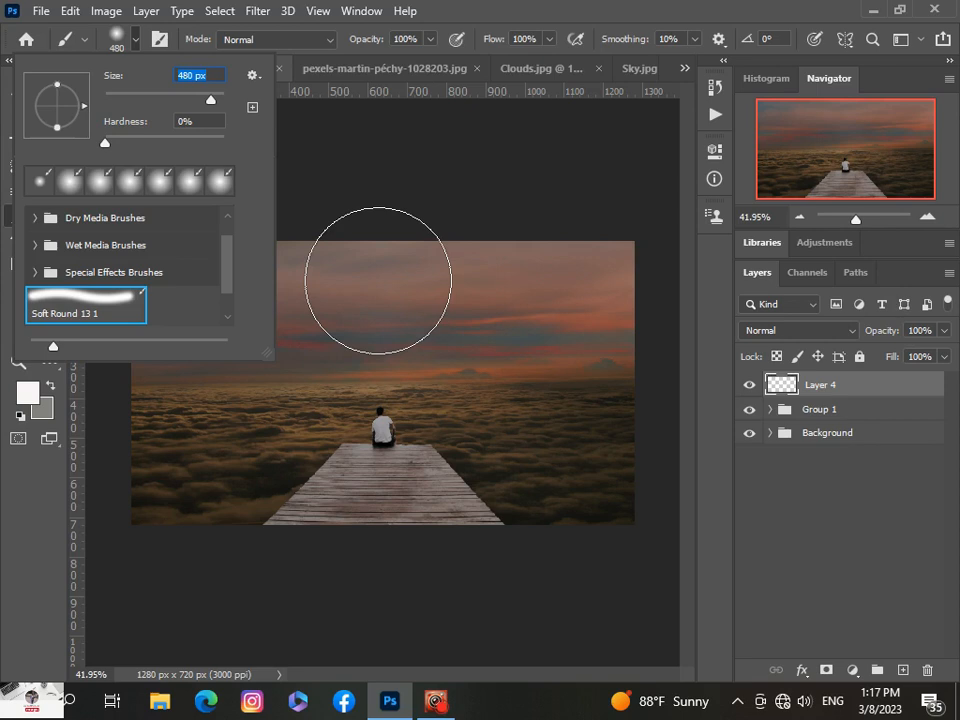
left_click(378, 280)
key("ctrl+z")
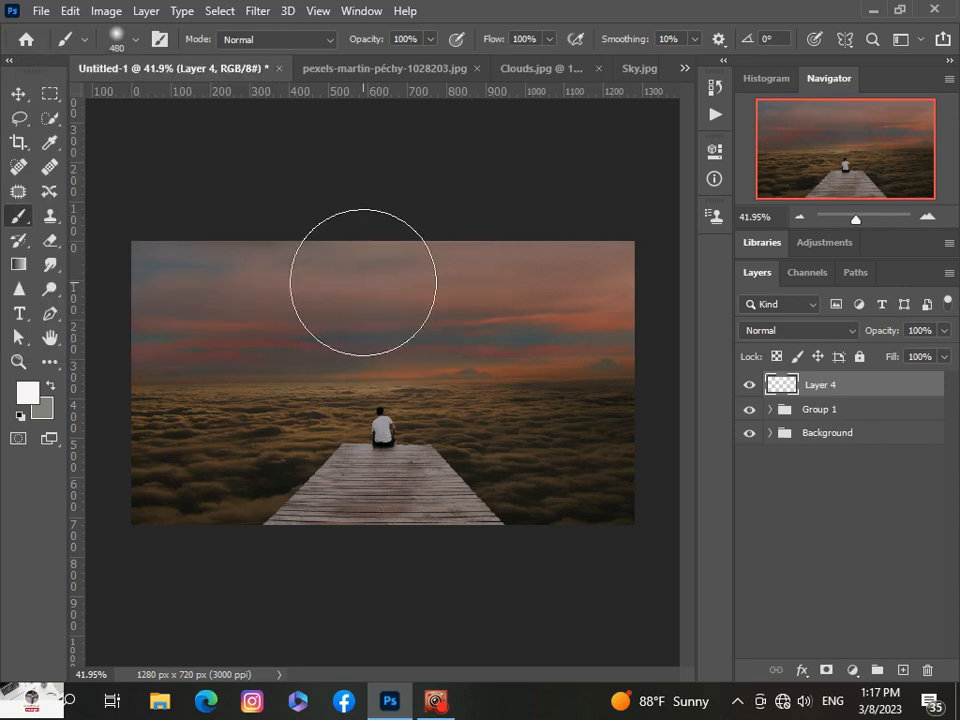
- Set the foreground colour to the brown #724b37 sampled from the horizon glow above the man
left_click(27, 392)
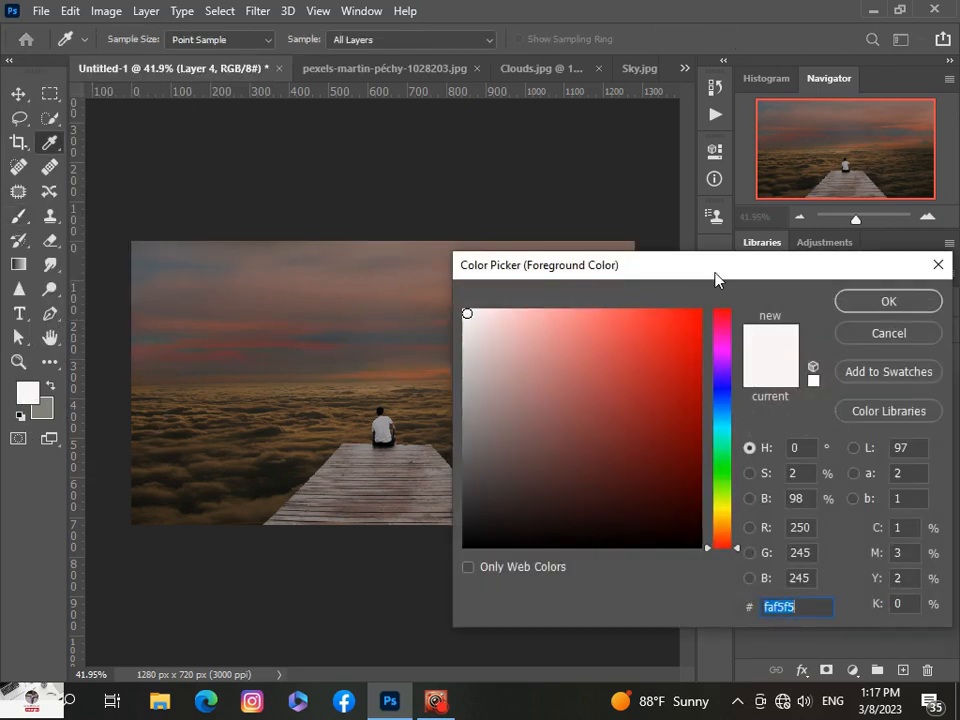
left_click_drag(716, 279, 806, 275)
left_click(398, 378)
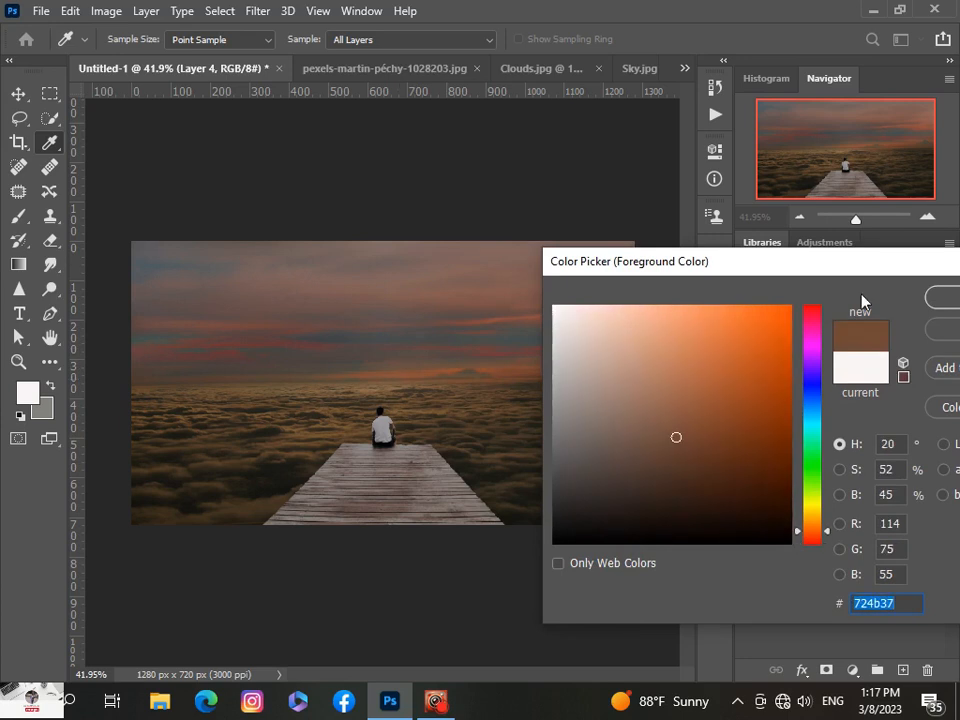
left_click(942, 297)
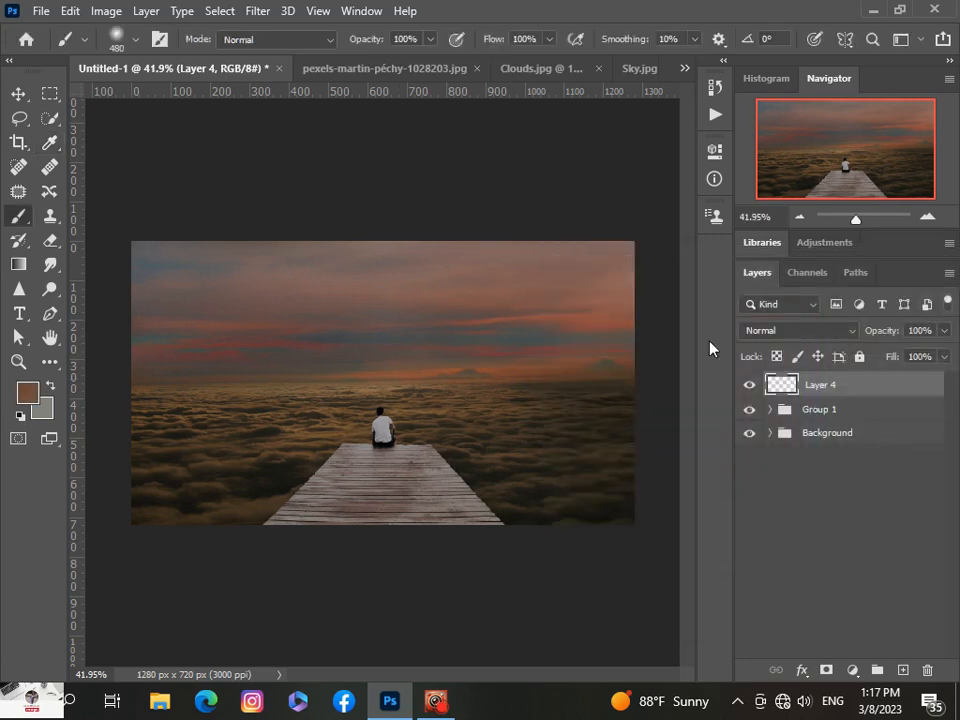
- Set the new layer's opacity to 51% and paint a soft brown dab in the sky above the man
left_click(943, 331)
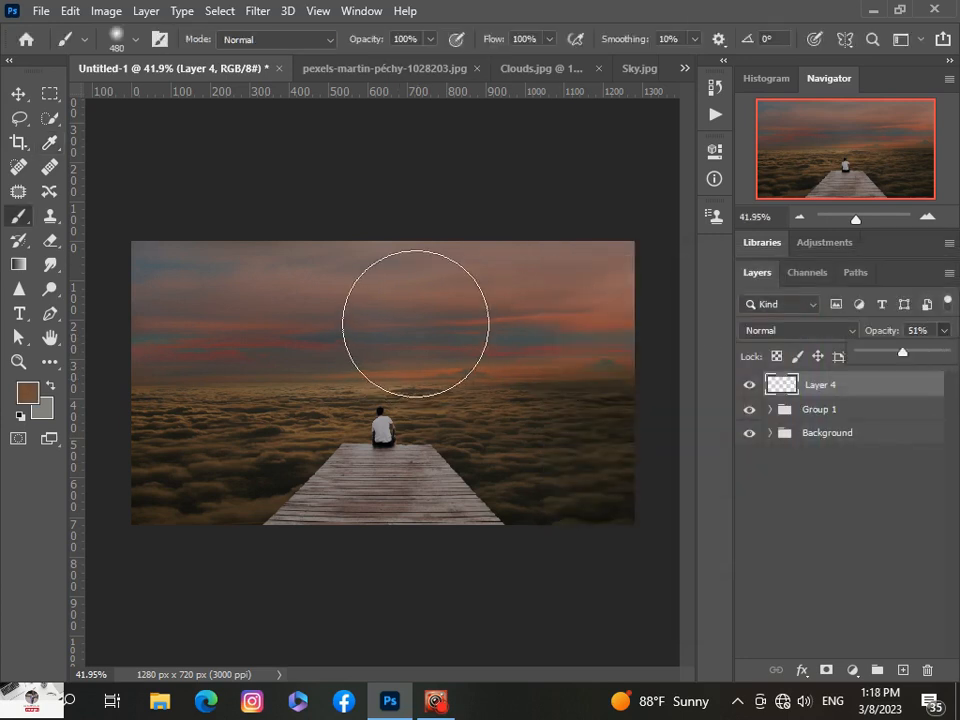
left_click(415, 324)
mouse_move(940, 338)
left_mouse_down()
mouse_move(936, 354)
mouse_move(949, 354)
left_mouse_up()
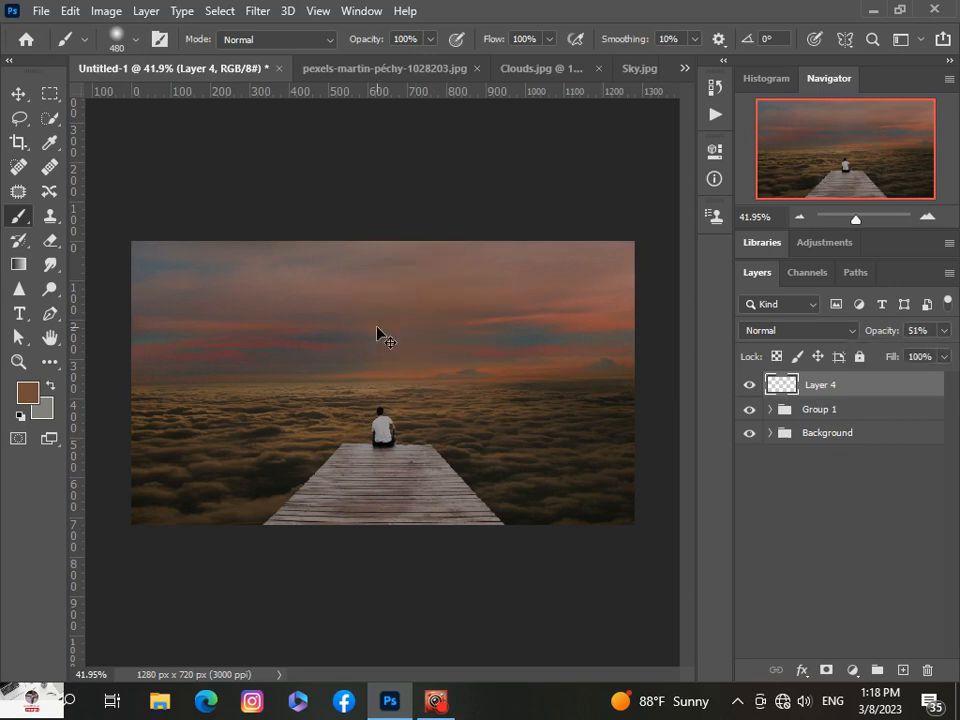
- Set the foreground colour to a pale peach near #fadac9 and paint a broad soft glow across the sky's right side
left_click(27, 392)
left_click(518, 308)
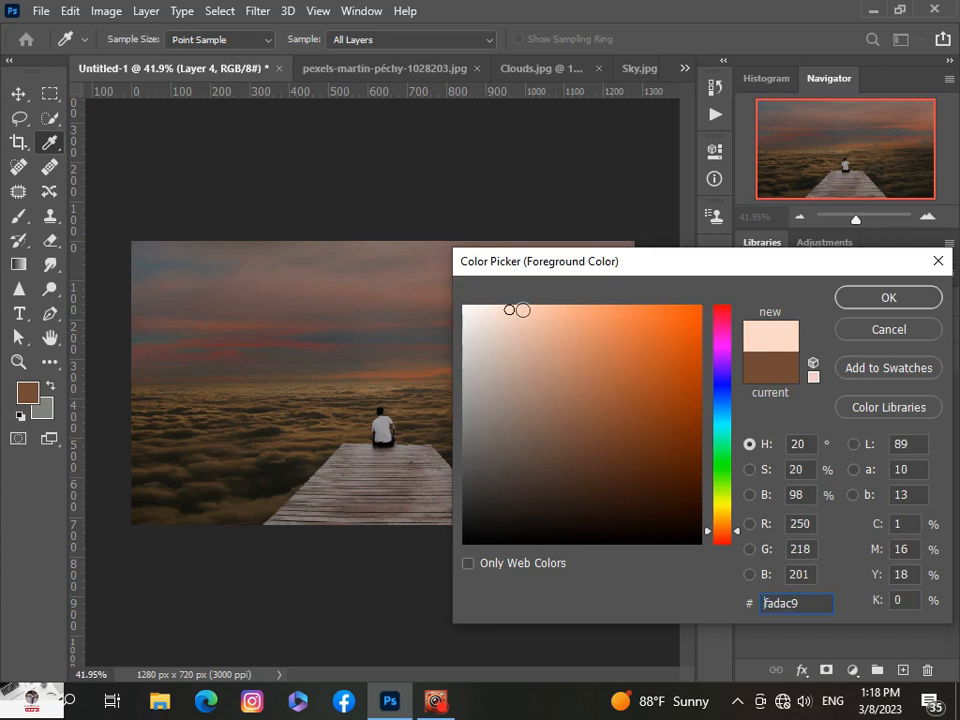
left_click(889, 297)
key("b")
left_click(454, 325)
left_click_drag(454, 325, 576, 311)
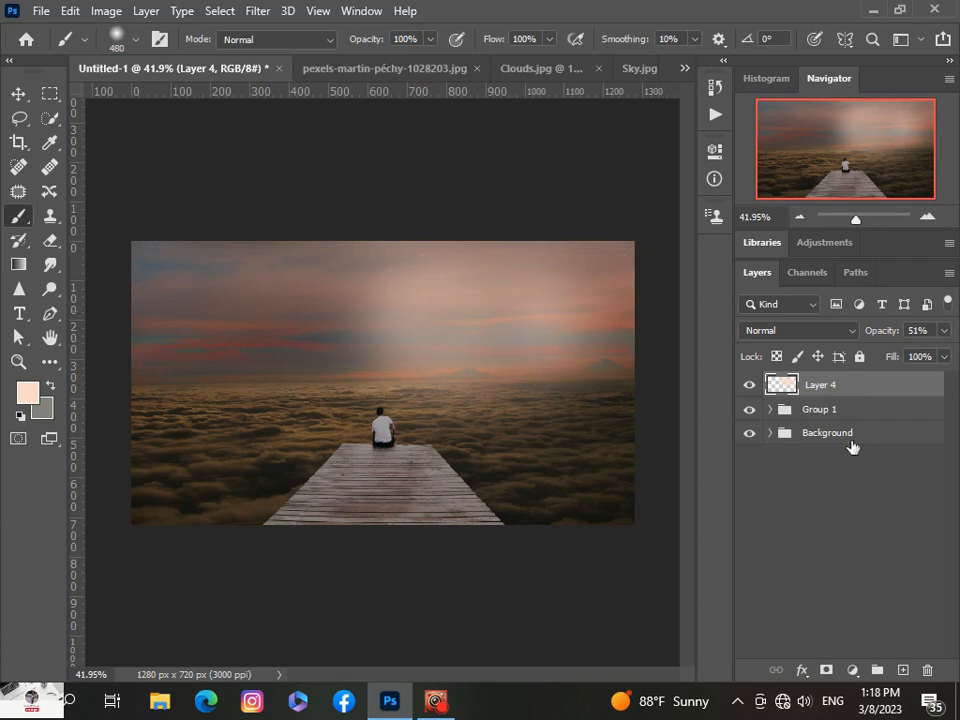
- Transform the sky glow layer, stretching it to about 123% width and 112% height past the image's right edge
key("v")
key("ctrl+t")
left_click_drag(480, 337, 463, 332)
mouse_move(447, 241)
left_mouse_down()
mouse_move(447, 260)
mouse_move(444, 241)
left_mouse_up()
left_click_drag(442, 480, 450, 506)
left_click_drag(626, 373, 673, 370)
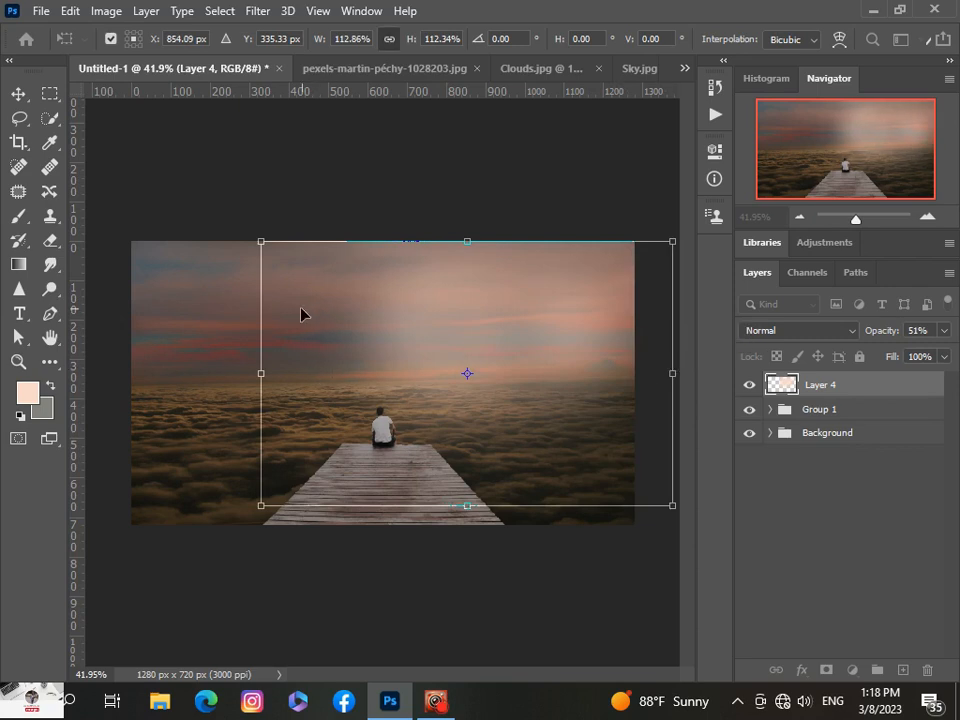
left_click_drag(253, 383, 219, 374)
left_click_drag(490, 368, 514, 364)
left_click_drag(242, 370, 245, 373)
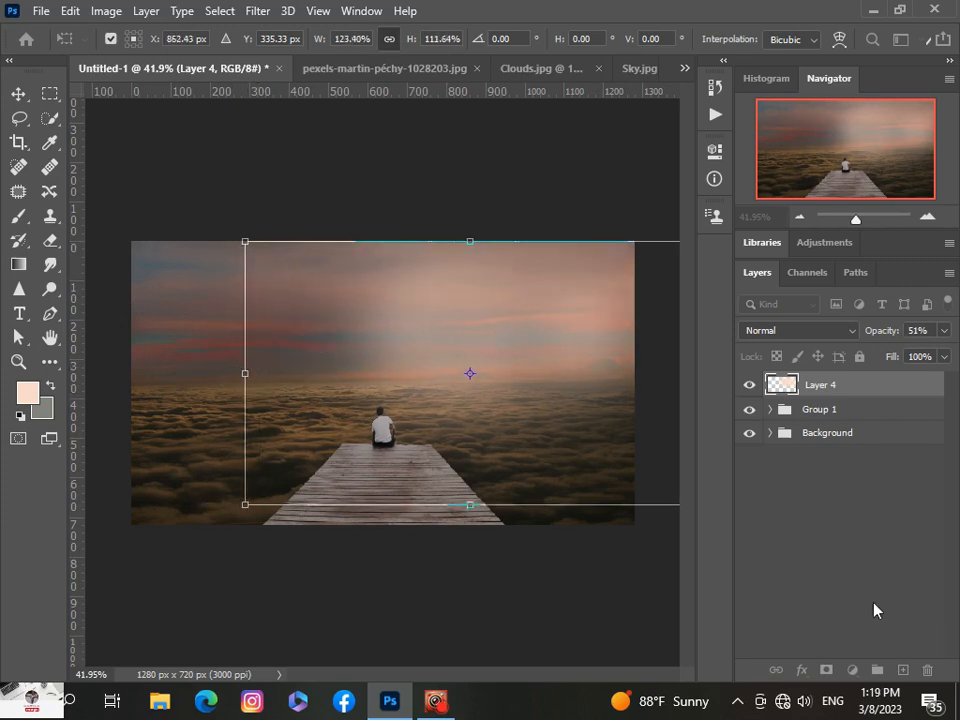
left_click(856, 595)
- Preview the blend modes for the sky glow layer, keeping Normal
left_click(843, 389)
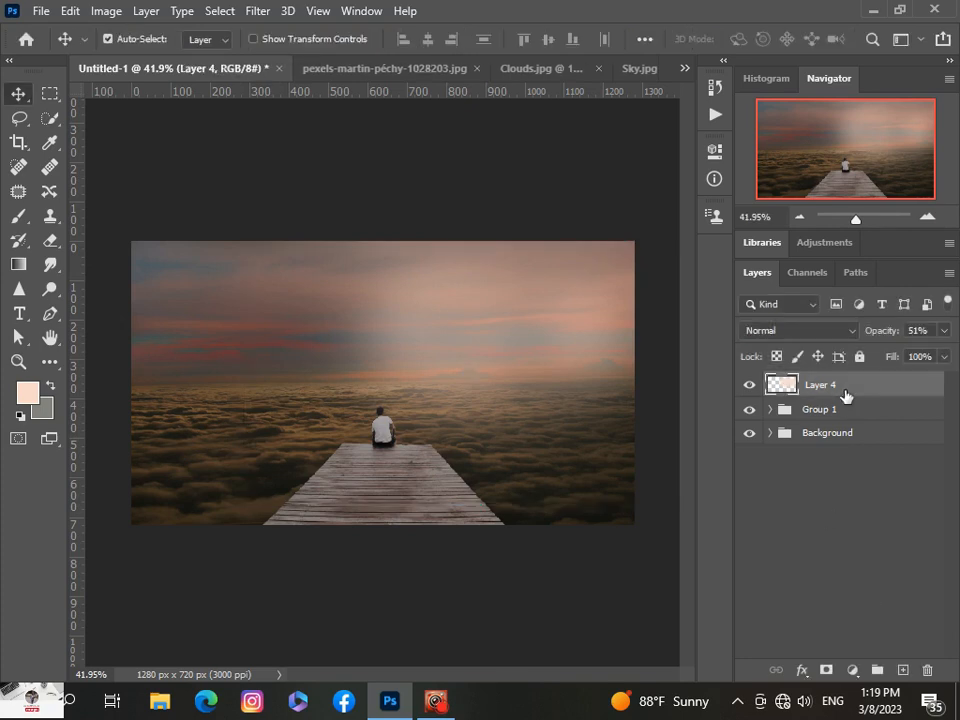
left_click(851, 334)
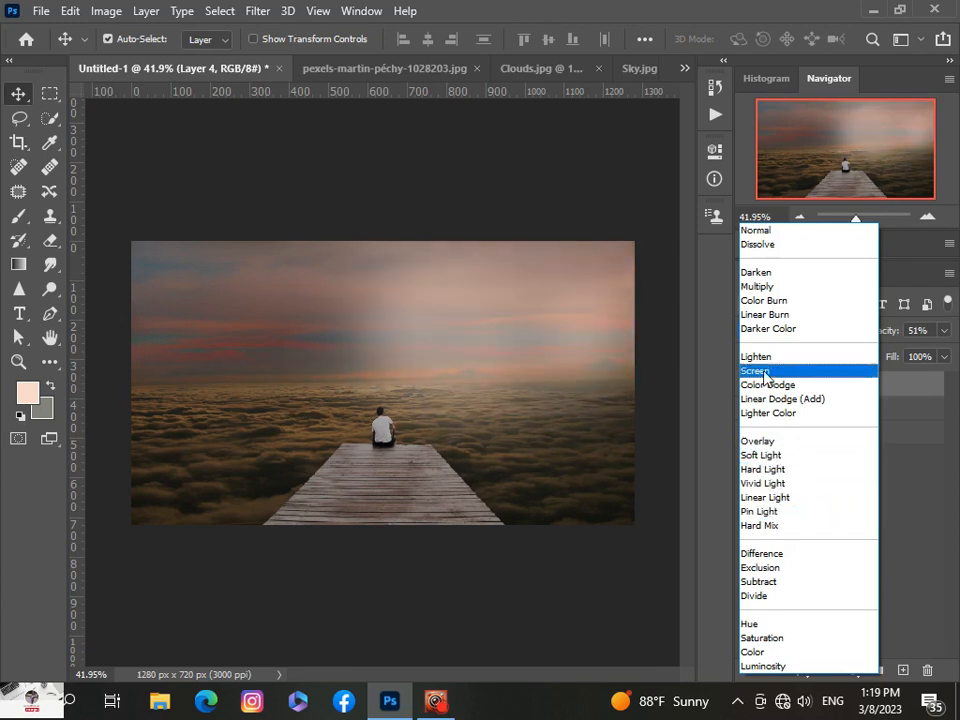
left_click(757, 230)
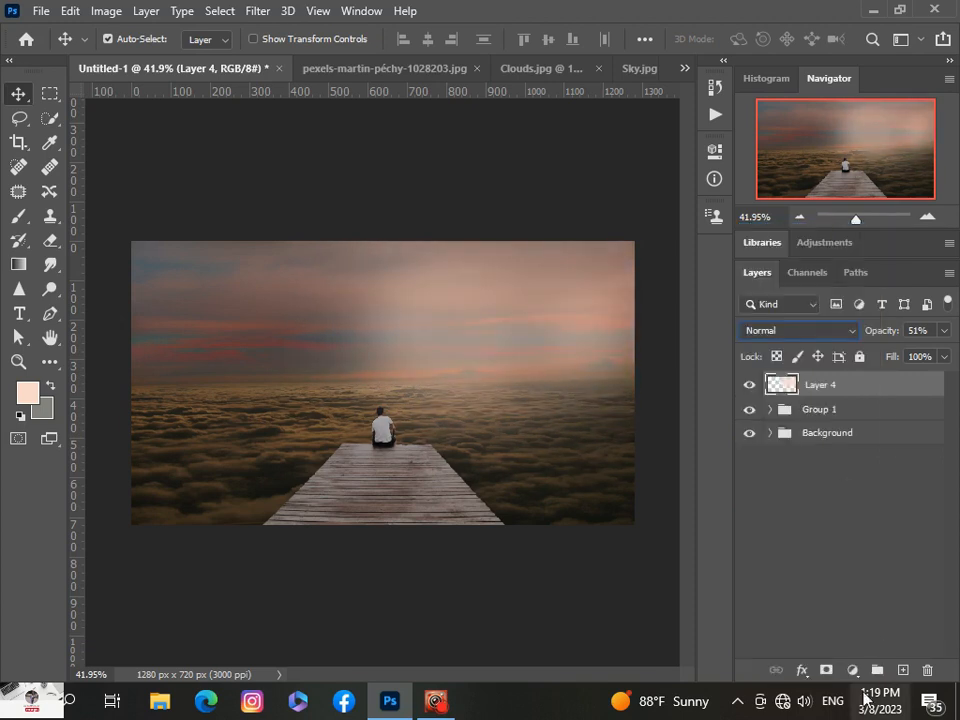
- Reduce the soft round brush's size to 139 px
key("b")
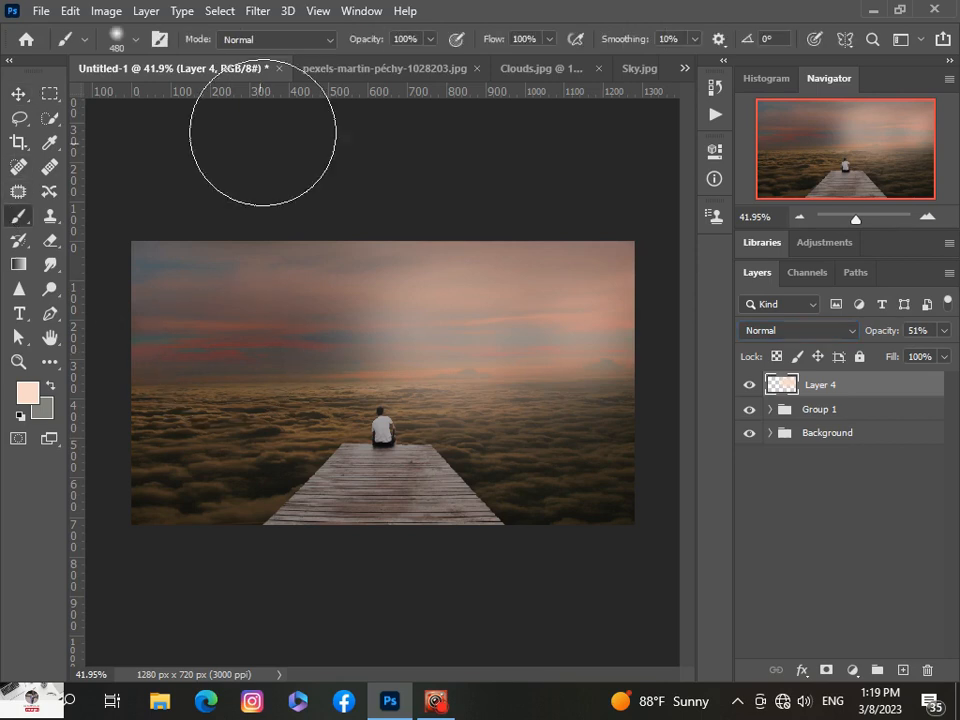
left_click(135, 40)
left_click_drag(210, 100, 178, 100)
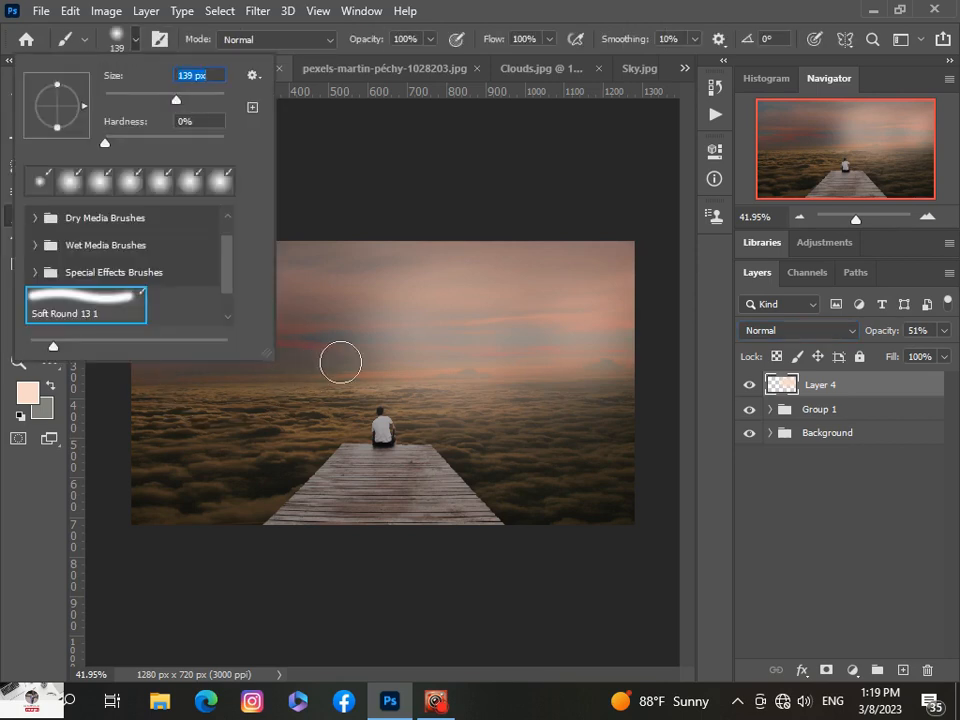
- Try a small soft peach dab just above the horizon, left of the man, on the existing glow layer
left_click(347, 362)
key("z")
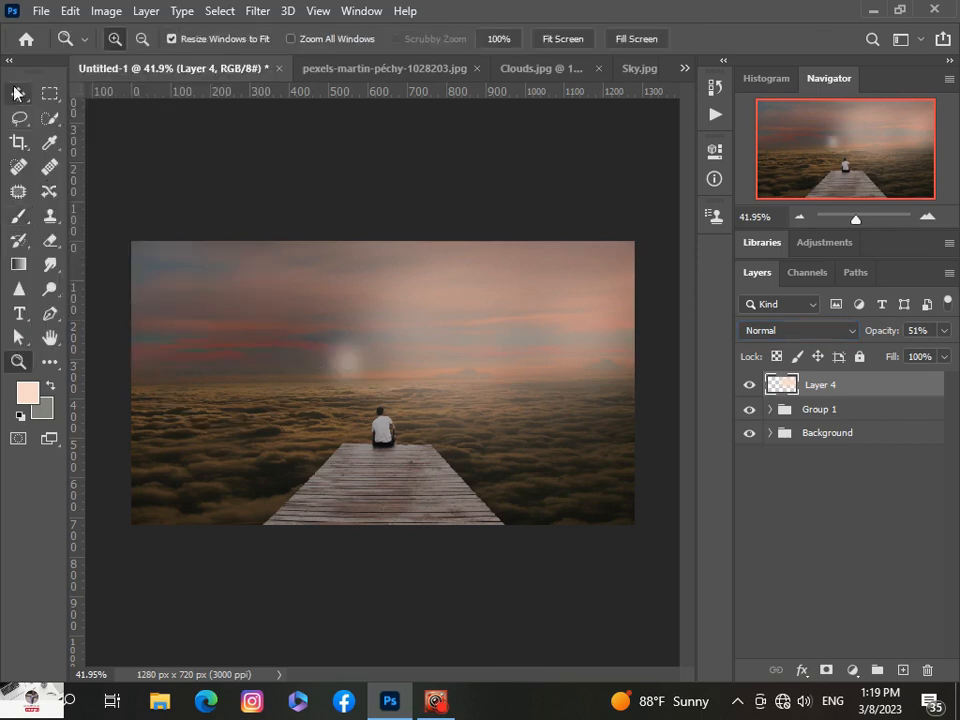
left_click(17, 93)
key("z")
key("v")
key("z")
left_click_drag(351, 370, 337, 370)
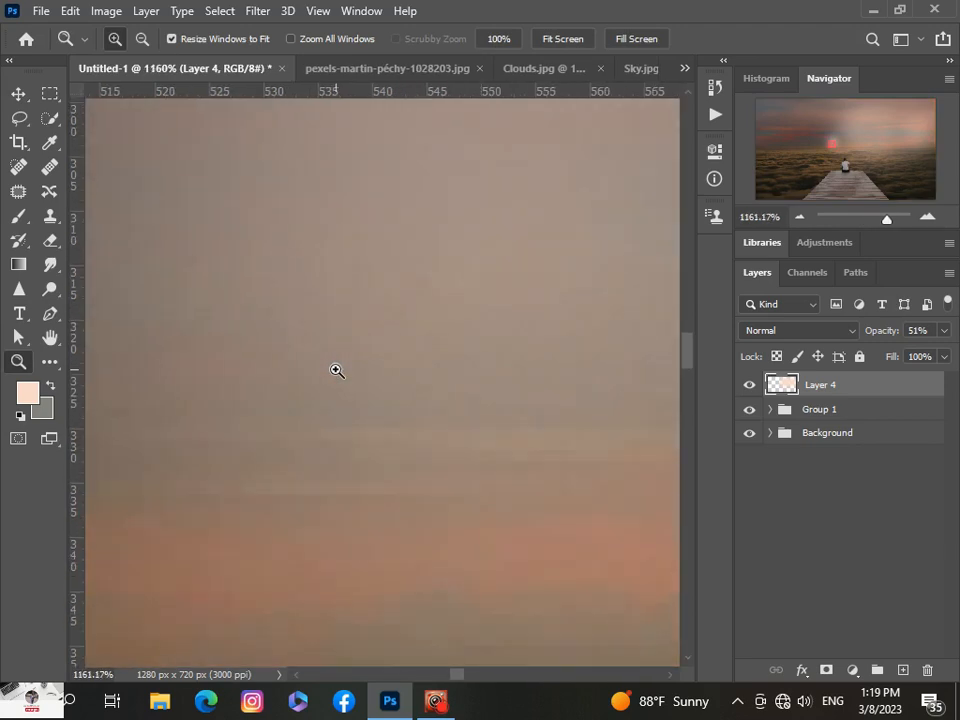
scroll(333, 386, "down", 8)
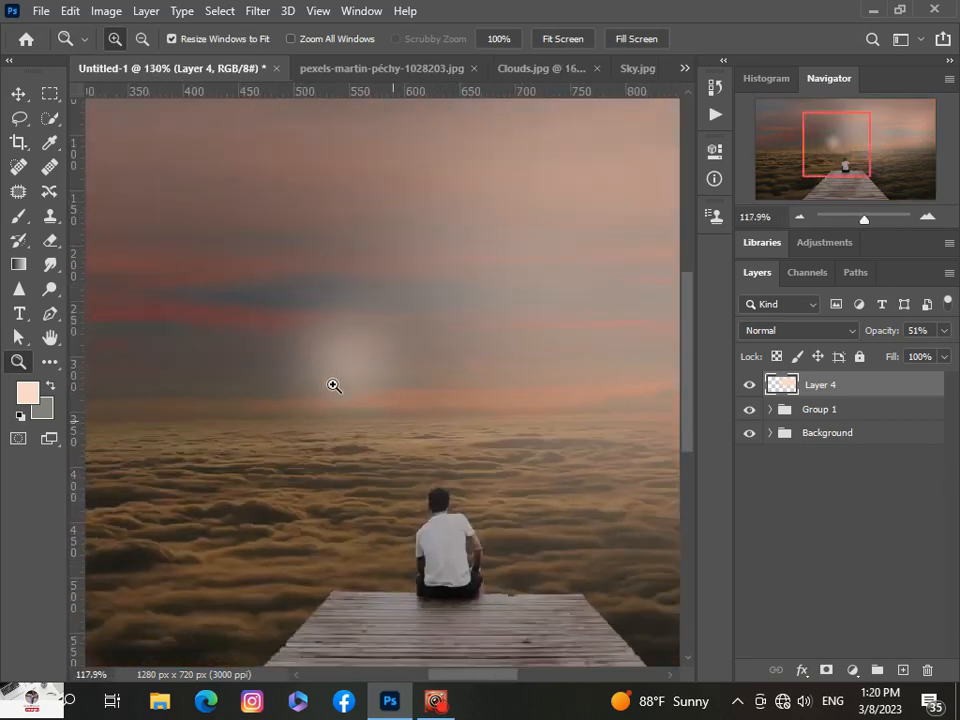
scroll(333, 386, "down", 4)
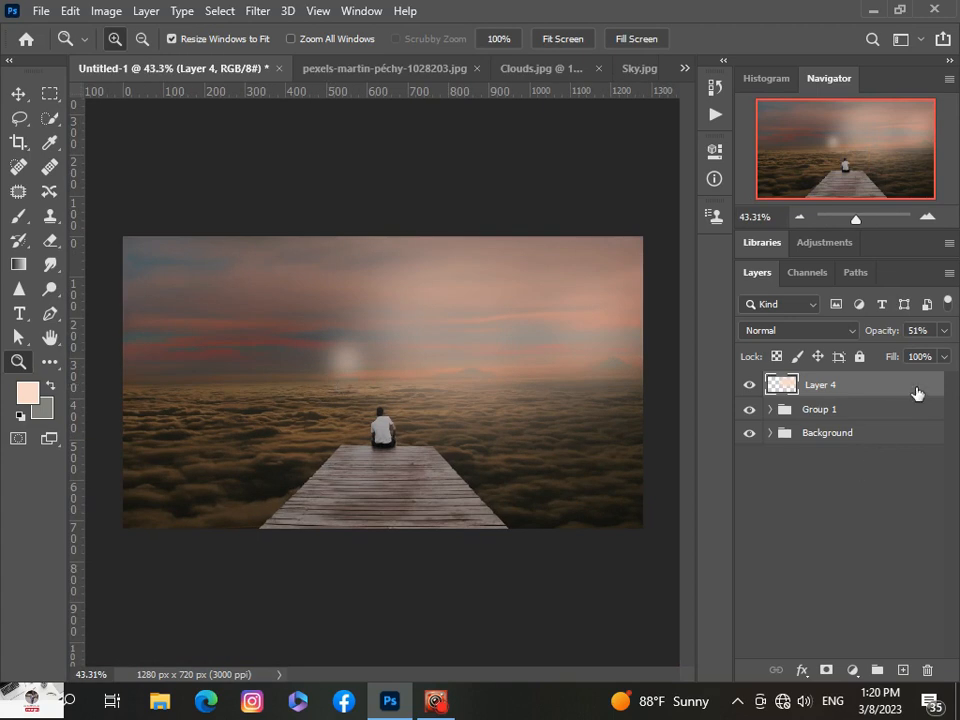
left_click(944, 331)
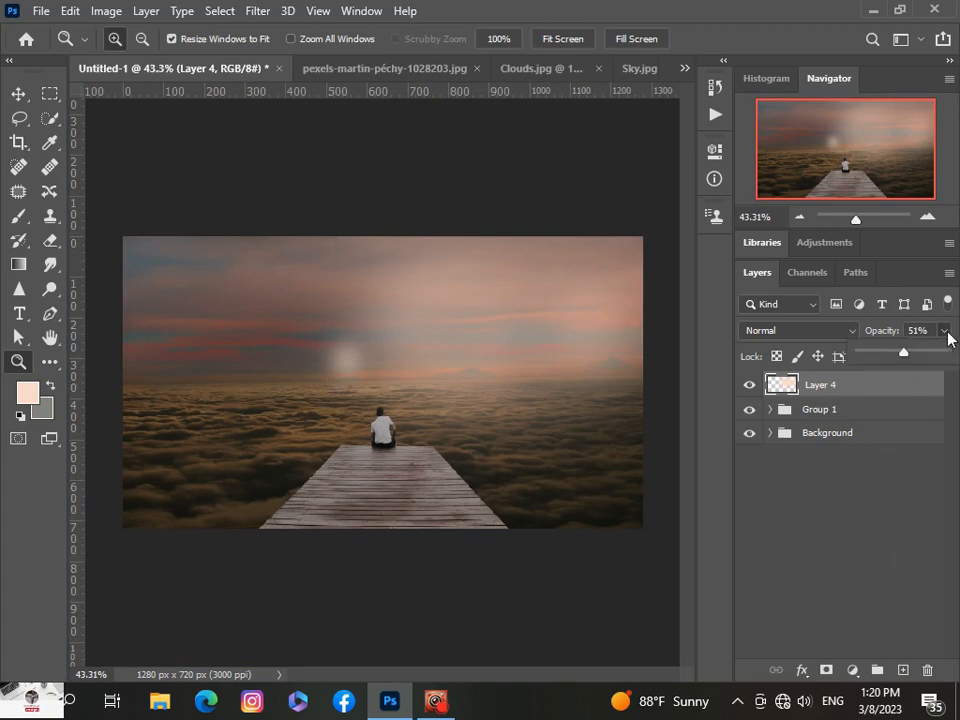
left_click_drag(886, 364, 896, 356)
left_click(802, 537)
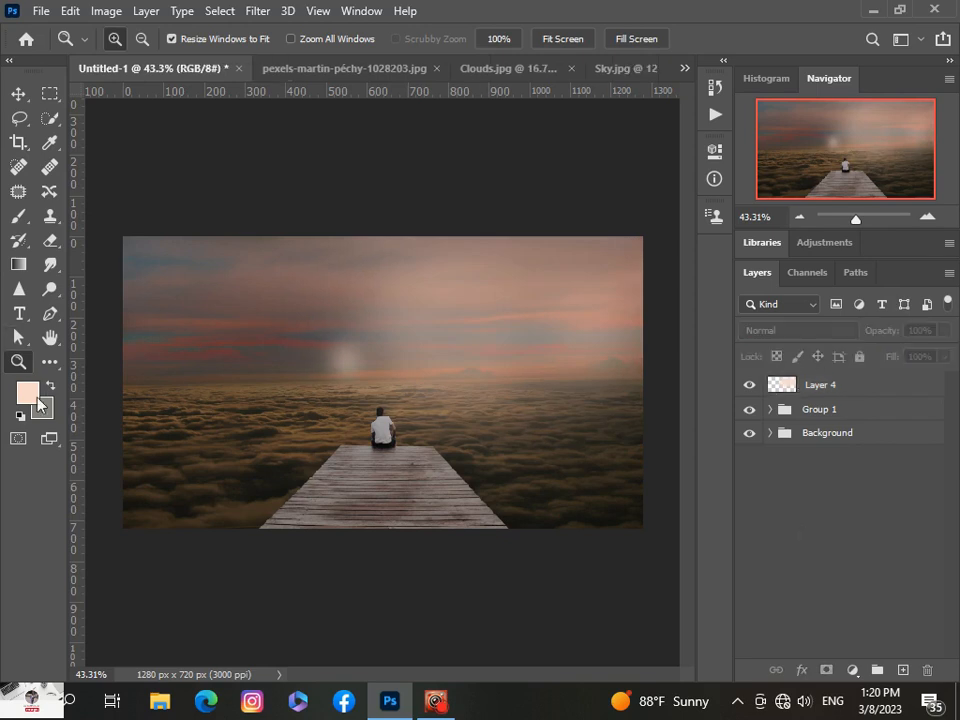
- Try a peach dab on a new layer over the earlier spot, and undo the new layer and both dabs
left_click(898, 670)
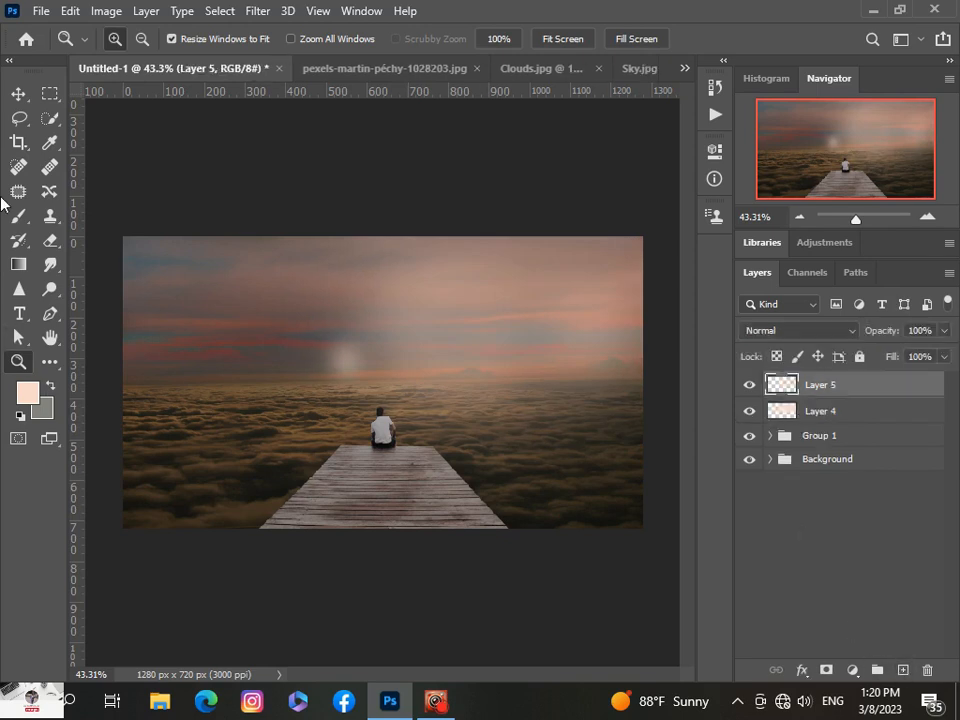
key("b")
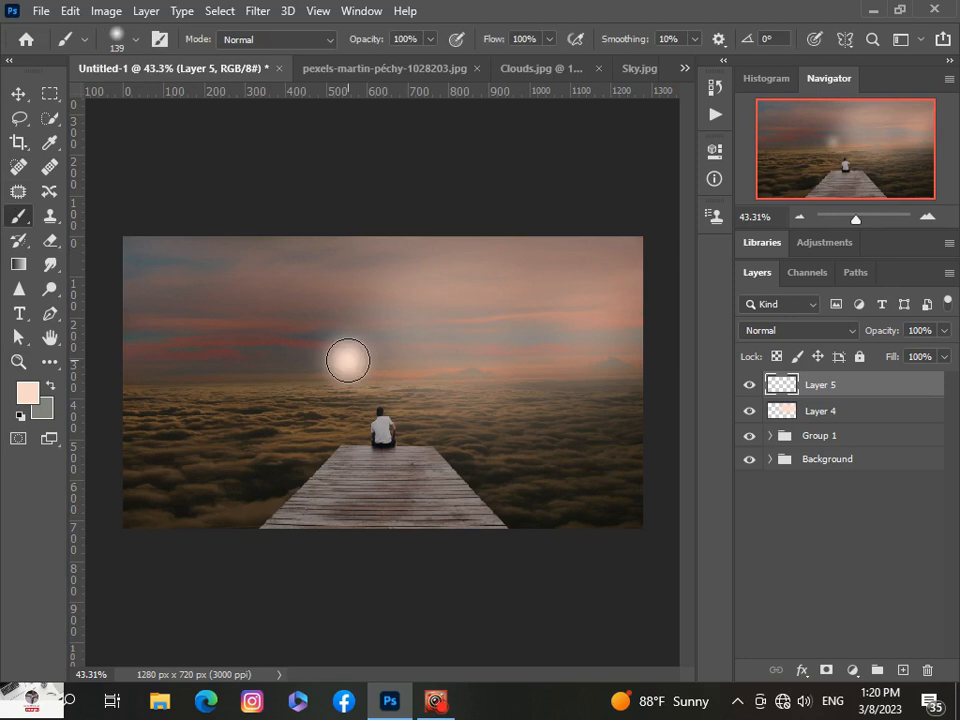
key("z")
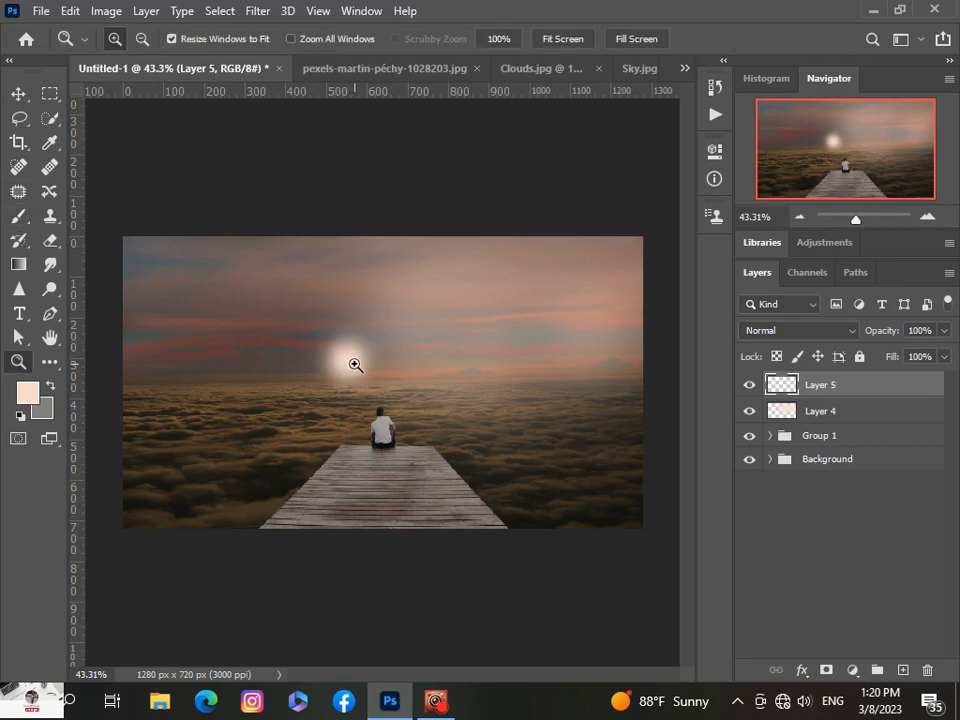
key("ctrl+z")
key("ctrl+z")
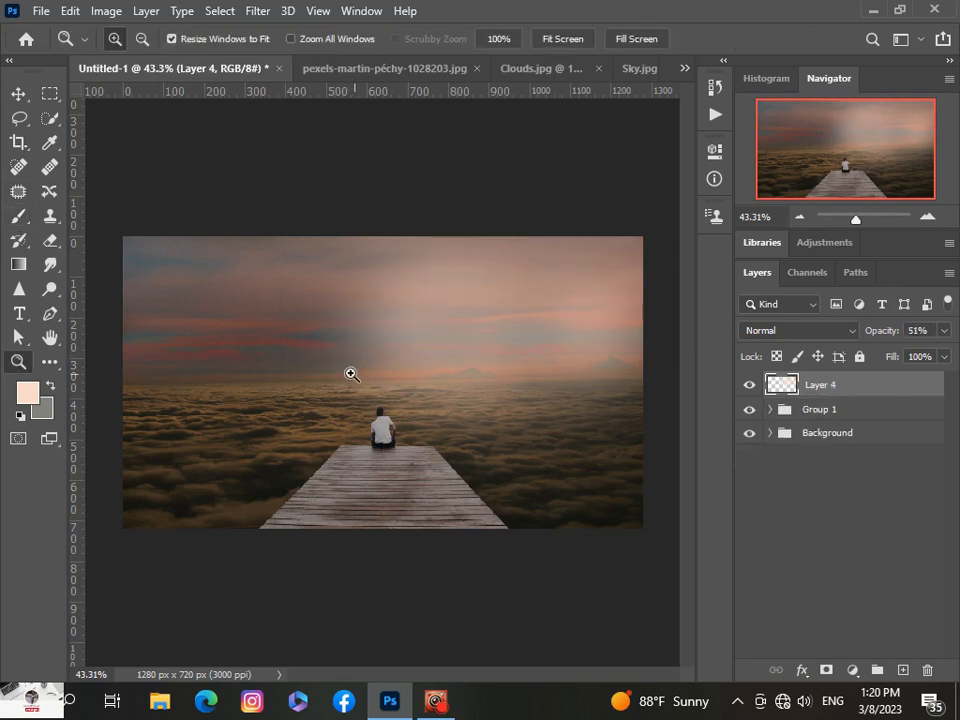
- Try painting a peach band along the left horizon on the existing glow layer and lowering its opacity, and undo both
left_click(18, 215)
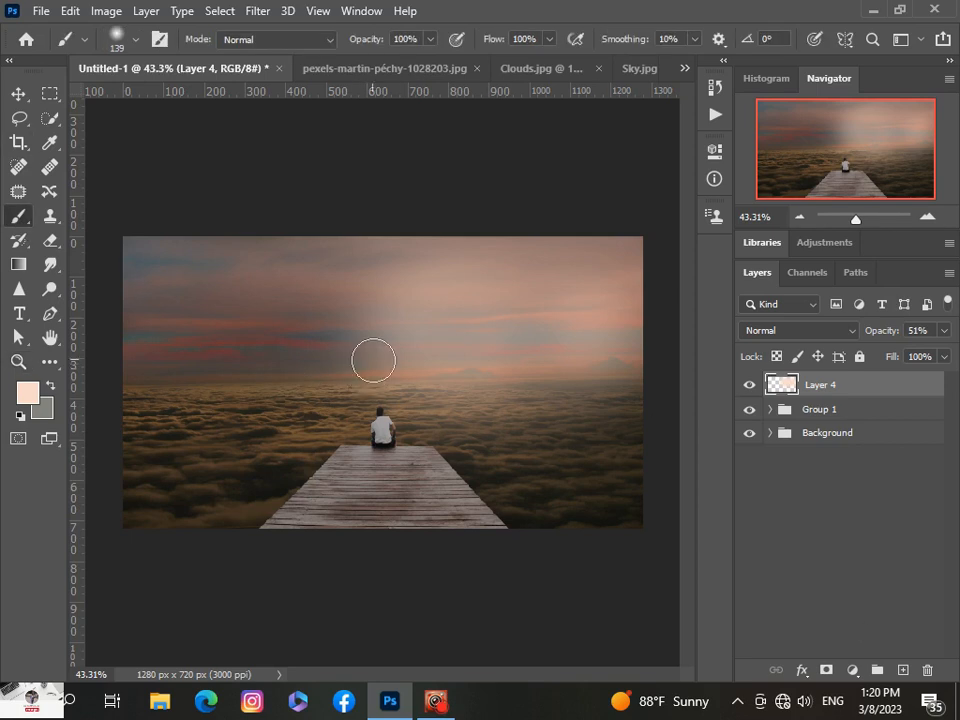
left_click_drag(371, 360, 123, 371)
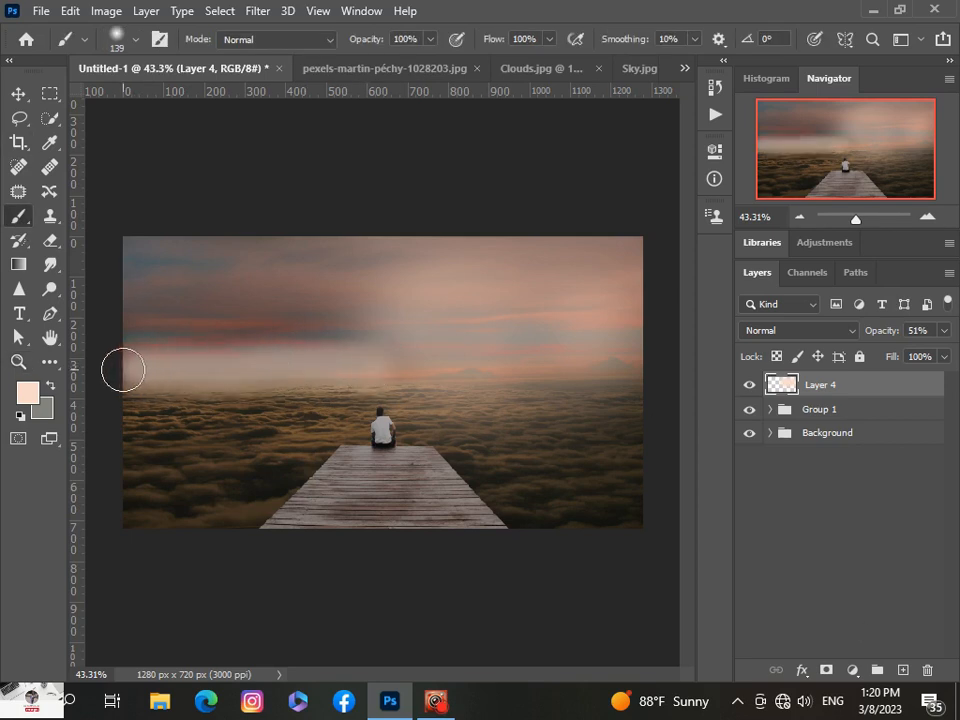
left_click(943, 338)
mouse_move(901, 353)
left_mouse_down()
mouse_move(886, 363)
mouse_move(897, 355)
left_mouse_up()
left_click(838, 504)
key("ctrl+z")
key("ctrl+z")
- Add a new layer at 46% opacity and paint a soft peach dab above the horizon, left of the man
left_click(902, 670)
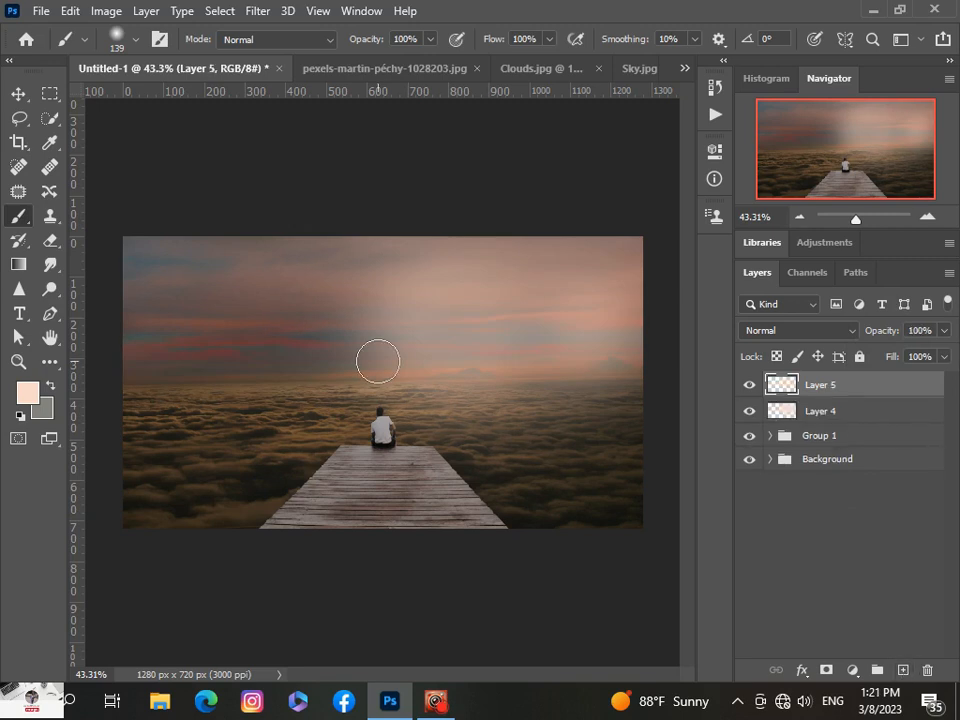
left_click(943, 356)
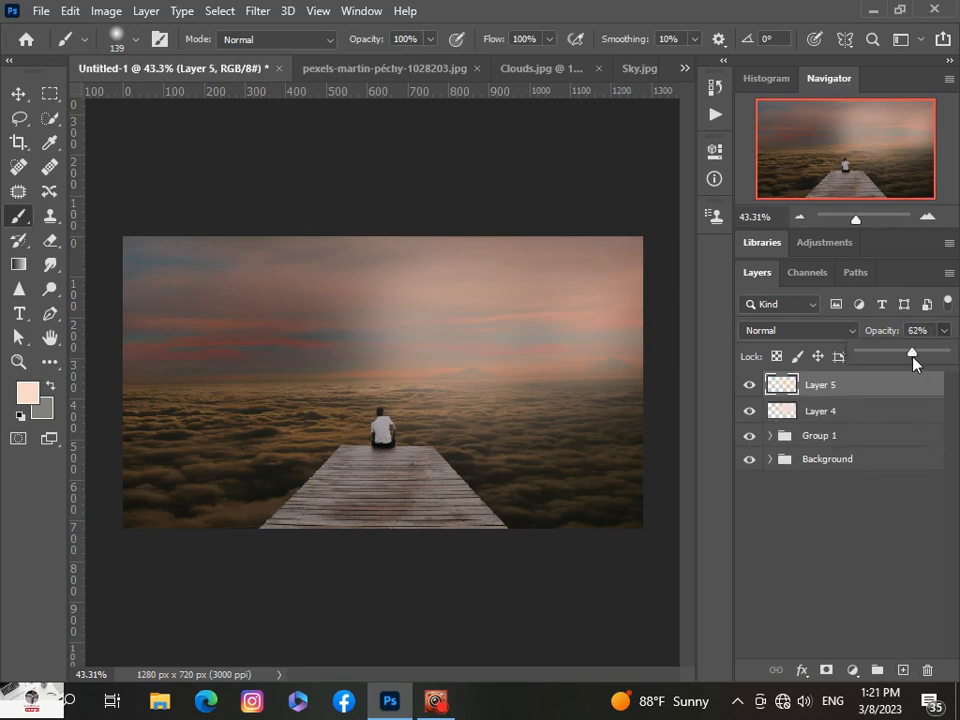
mouse_move(370, 361)
left_mouse_down()
mouse_move(135, 369)
mouse_move(227, 366)
left_mouse_up()
key("ctrl+z")
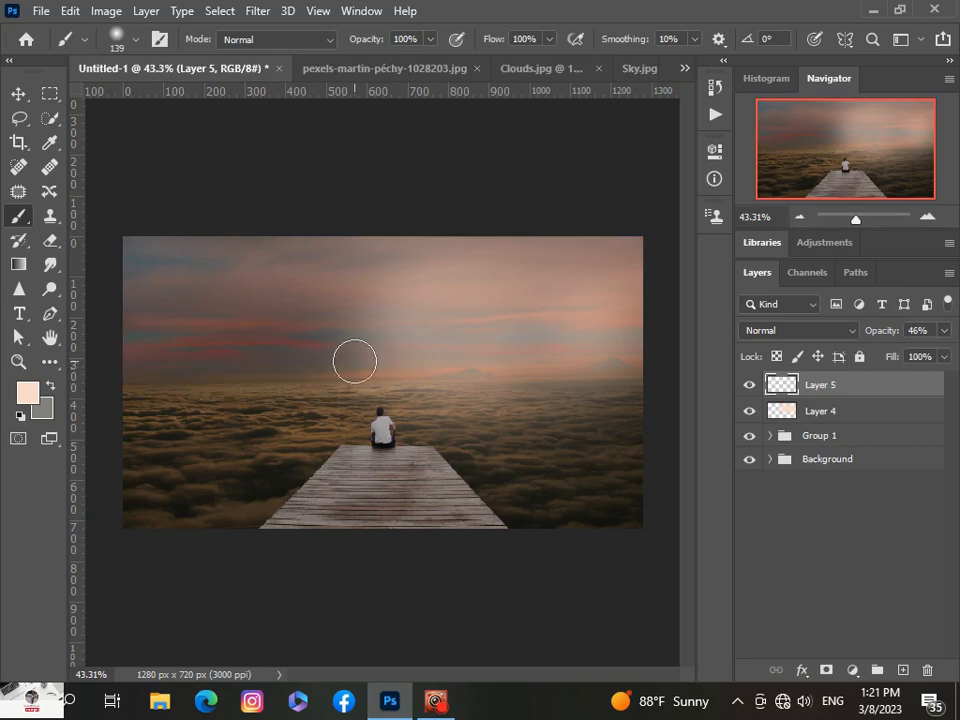
left_click(340, 362)
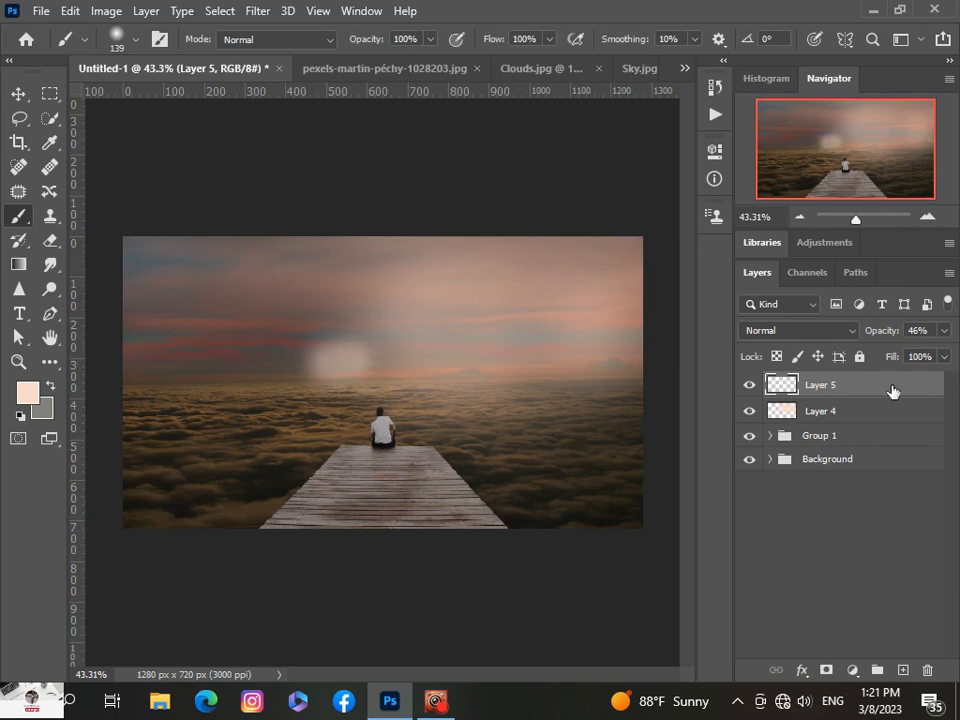
- Stretch the peach dab along the left horizon to about 353% width and 109% height, shifting it slightly down
key("ctrl+t")
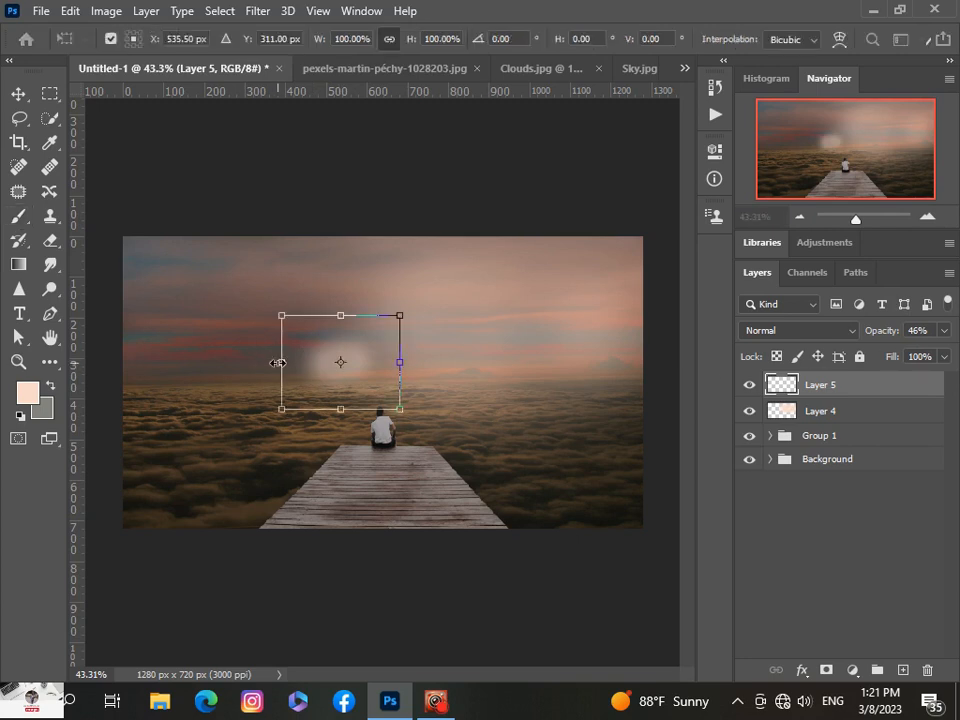
left_click_drag(278, 362, 55, 362)
left_click_drag(398, 363, 447, 369)
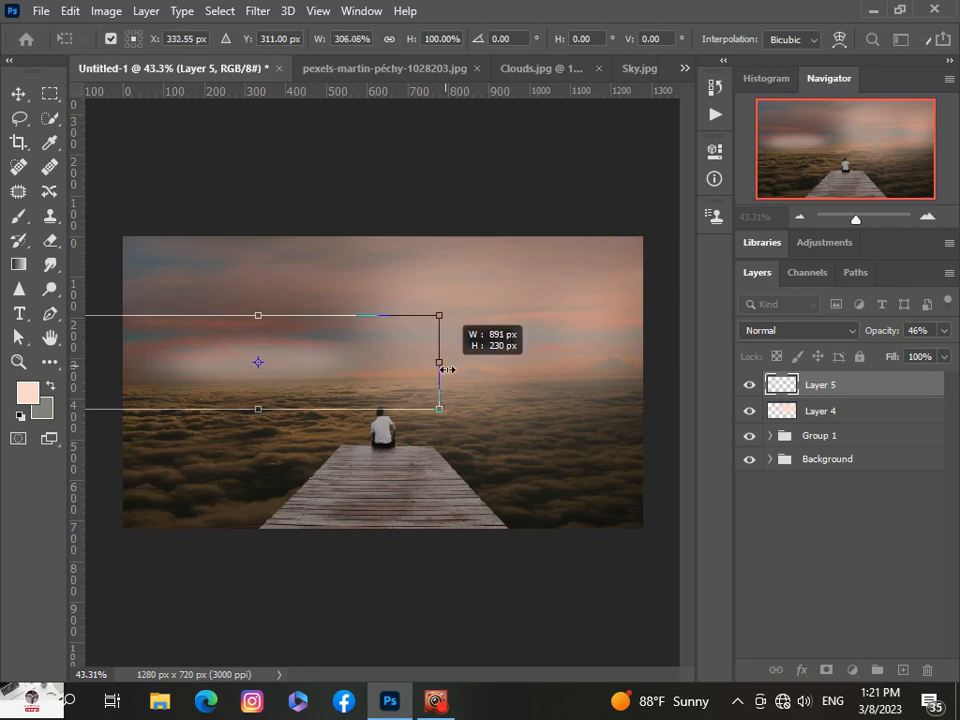
left_click_drag(315, 369, 328, 381)
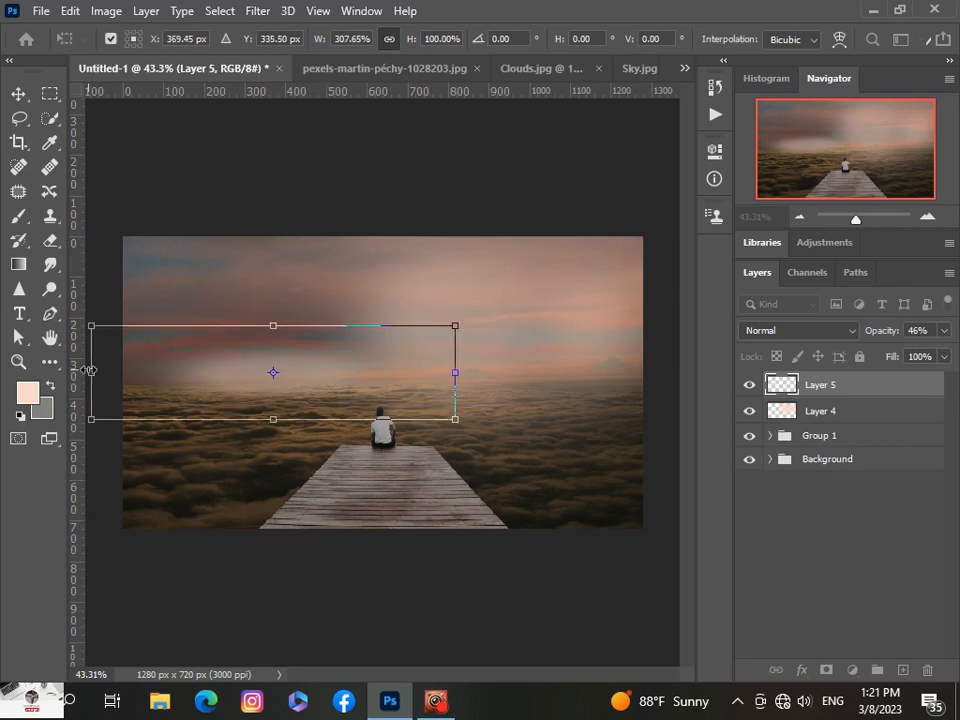
left_click_drag(89, 370, 52, 370)
left_click_drag(454, 374, 472, 374)
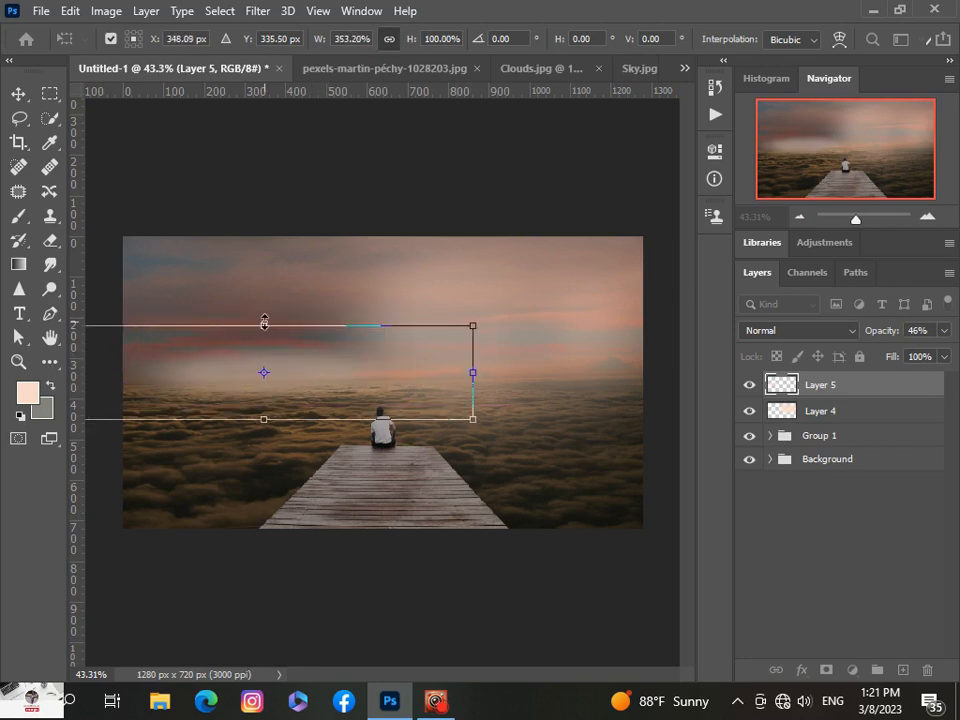
left_click_drag(264, 321, 264, 317)
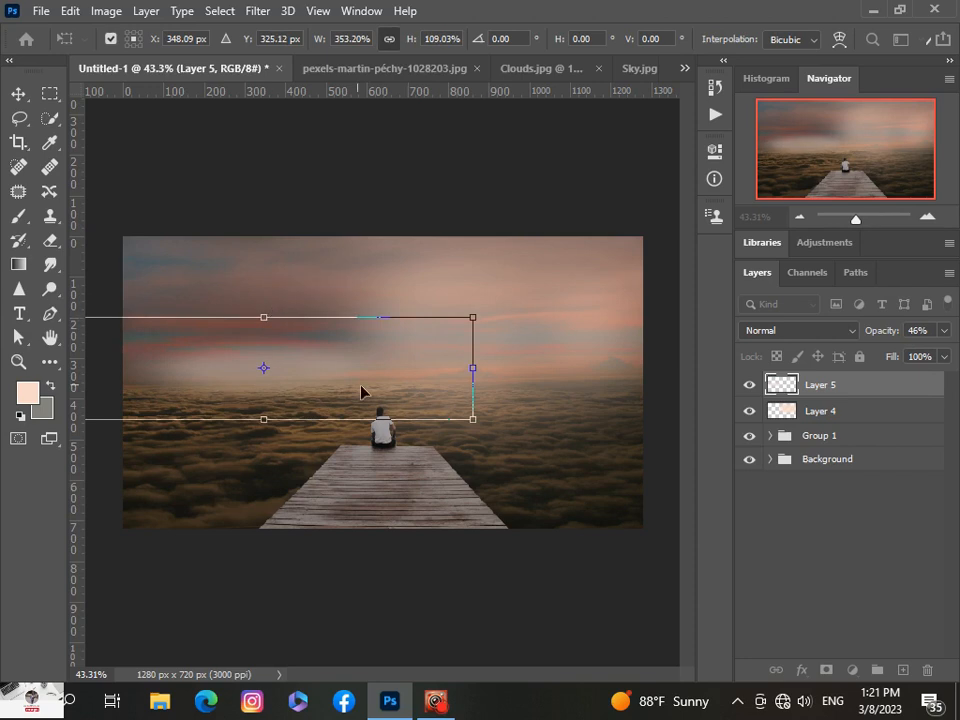
left_click_drag(345, 377, 345, 381)
- Lower the horizon glow layer's opacity to 29% and apply its transform
left_click_drag(944, 331, 886, 352)
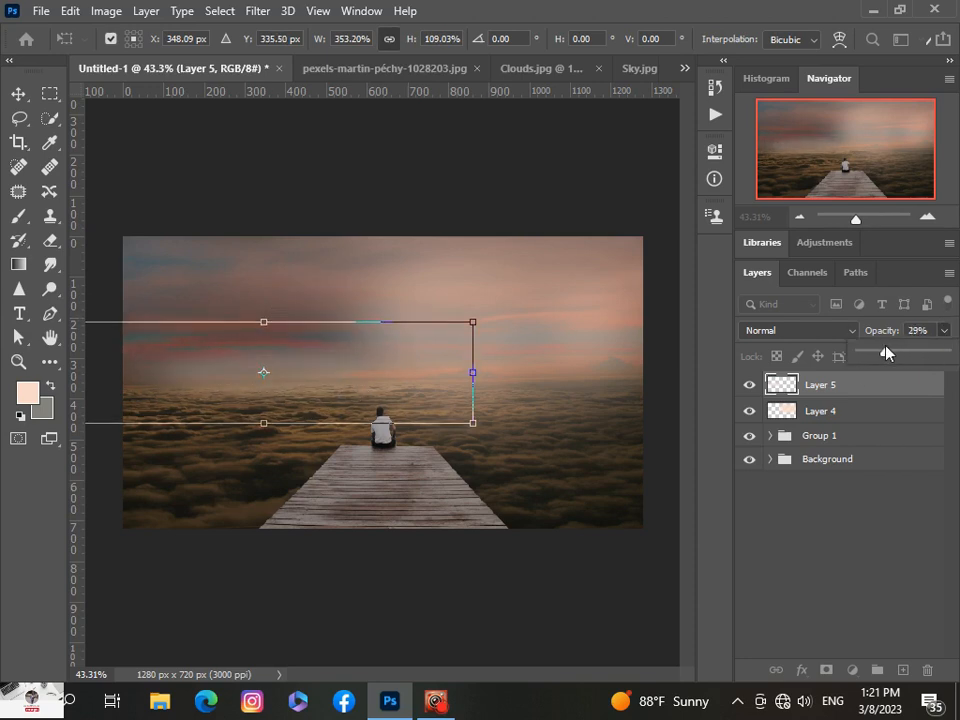
key("Return")
left_click(799, 551)
scroll(339, 534, "down", 6)
scroll(339, 534, "up", 5)
- Transform the horizon glow layer again, widening it to about 129% and extending its height upward into the left sky
left_click(836, 390)
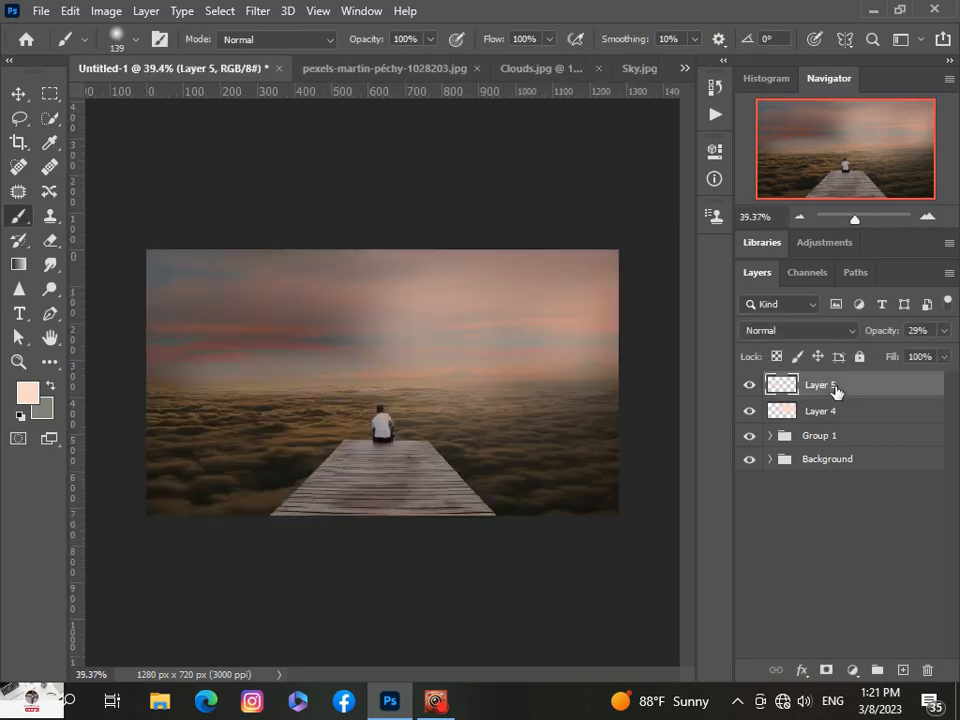
key("ctrl+t")
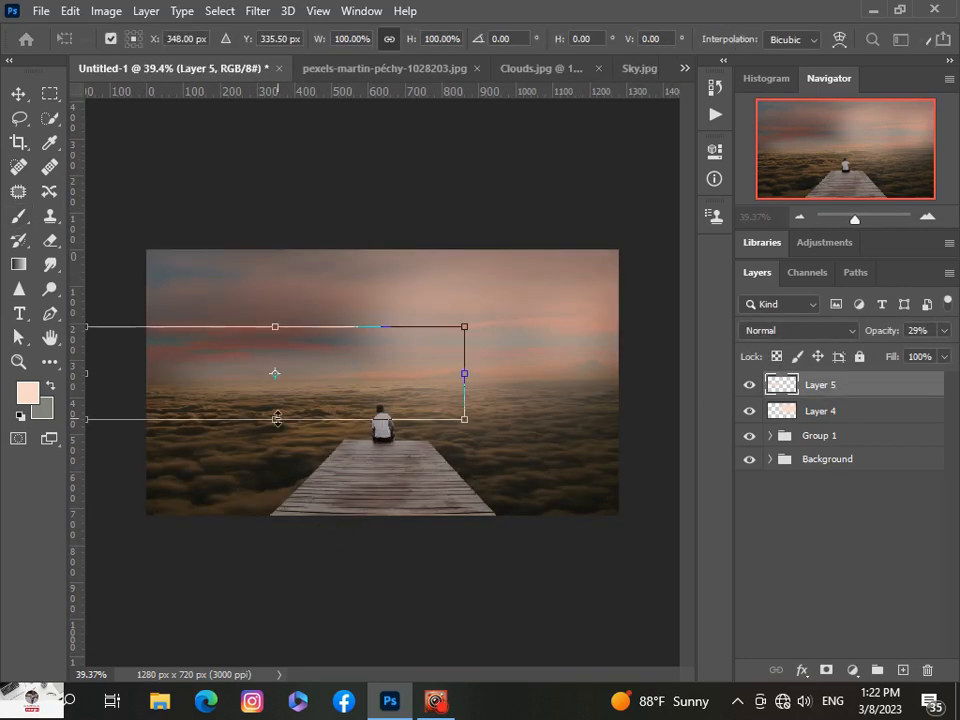
left_click_drag(277, 418, 277, 416)
left_click_drag(464, 327, 483, 316)
key("ctrl+minus")
key("ctrl+minus")
left_click_drag(186, 401, 125, 412)
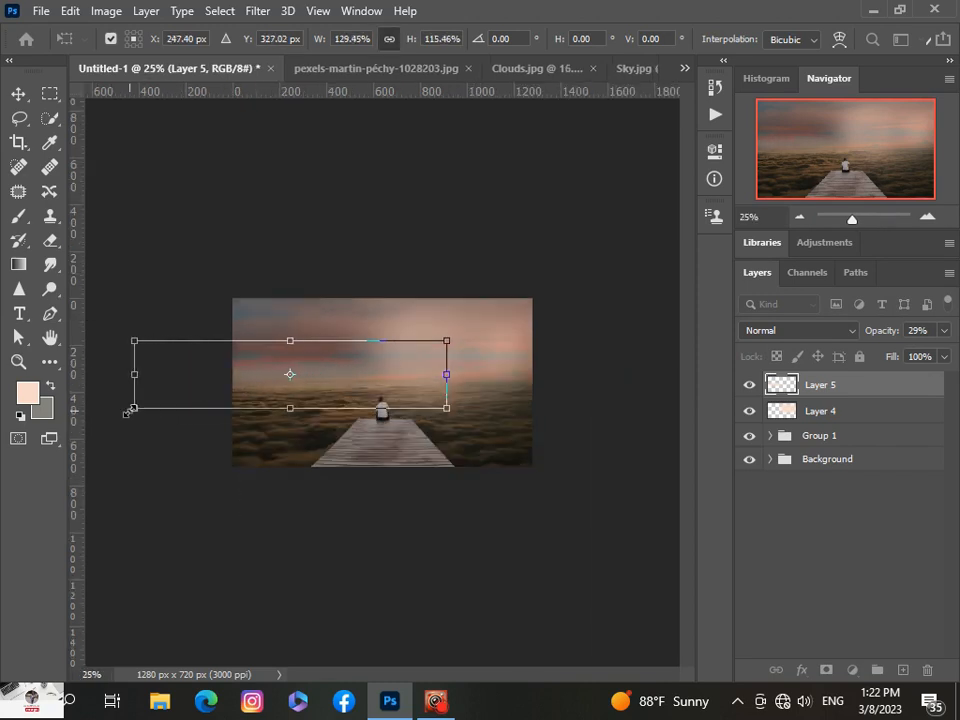
scroll(285, 456, "up", 2)
scroll(287, 456, "down", 3)
key("ctrl+plus")
left_click_drag(259, 326, 260, 311)
key("Return")
key("b")
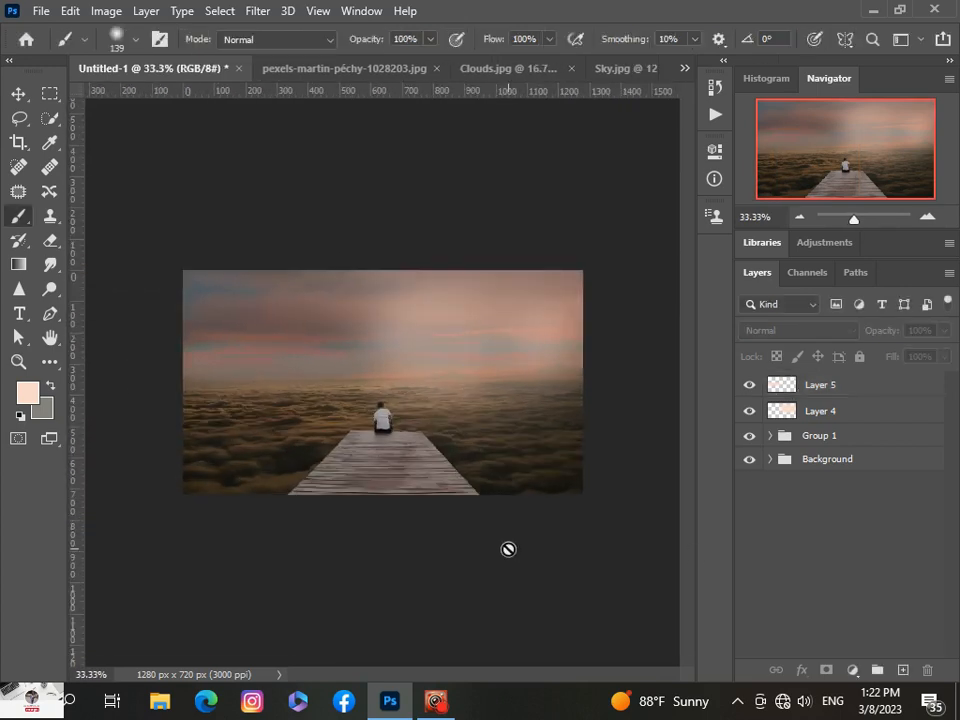
scroll(508, 549, "up", 2)
scroll(508, 549, "down", 1)
scroll(508, 549, "down", 1)
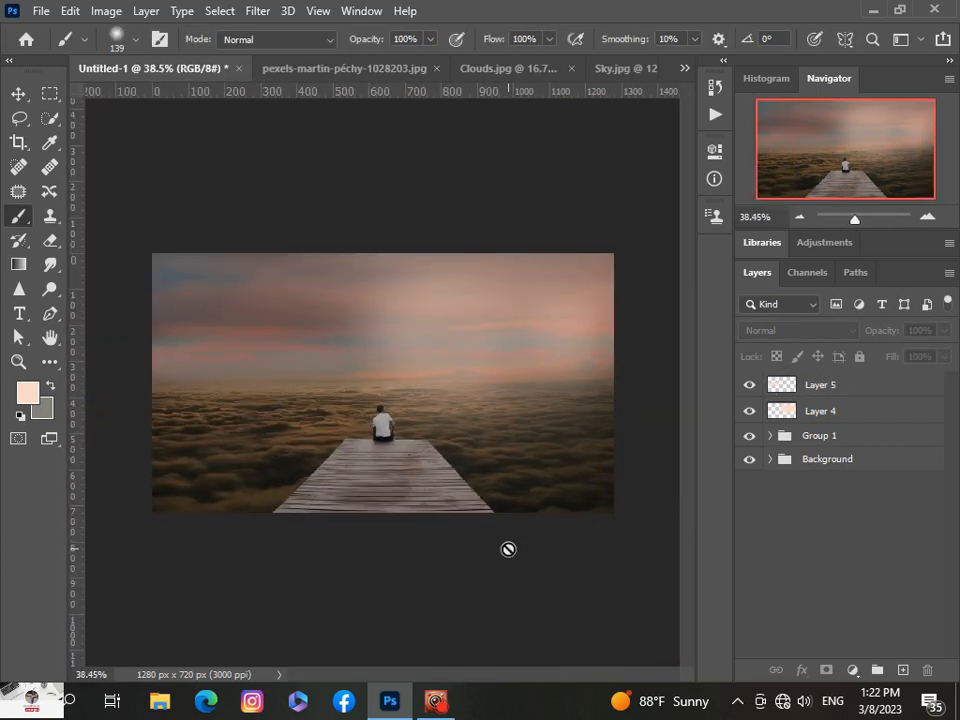
scroll(508, 549, "down", 3)
scroll(508, 549, "up", 2)
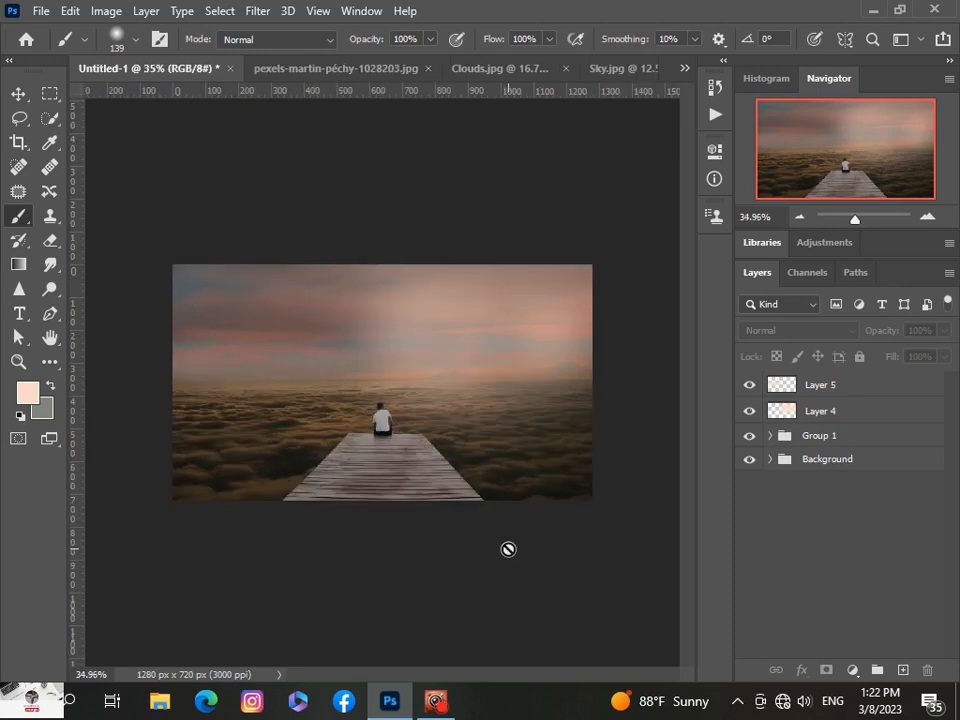
- Browse to the Desktop's photo shop folder to find another image to open
left_click(41, 10)
left_click(60, 47)
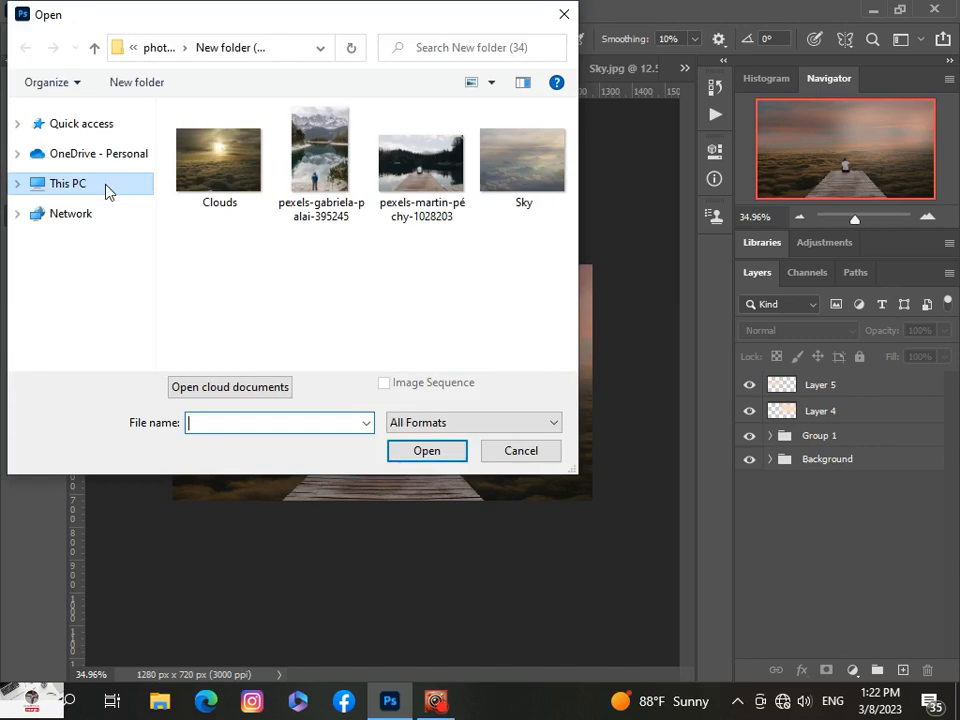
left_click(83, 234)
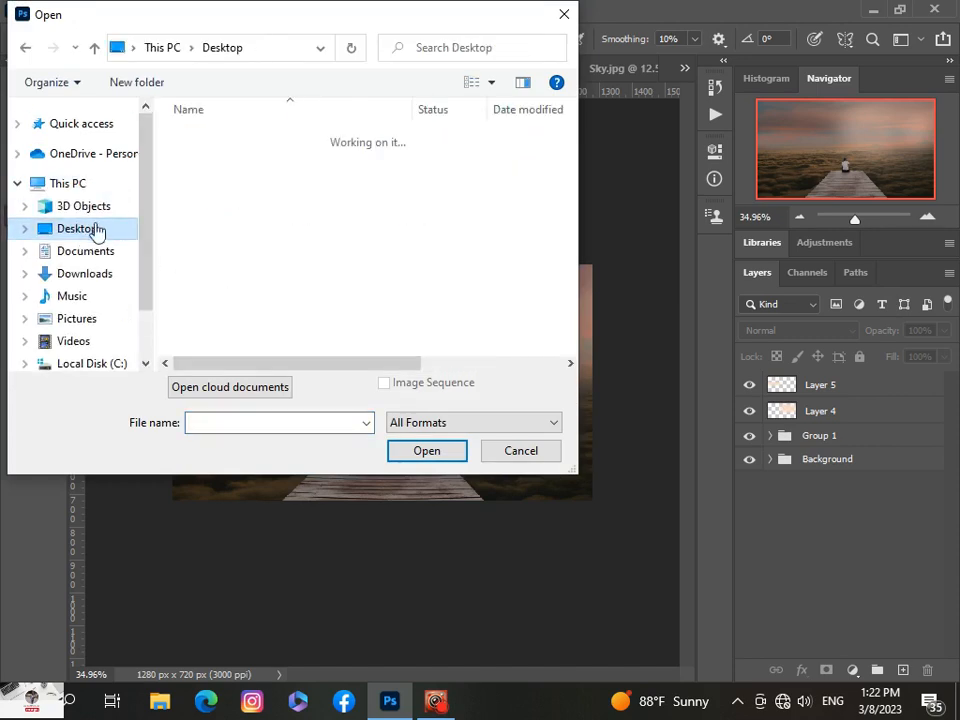
double_click(225, 340)
scroll(225, 350, "down", 5)
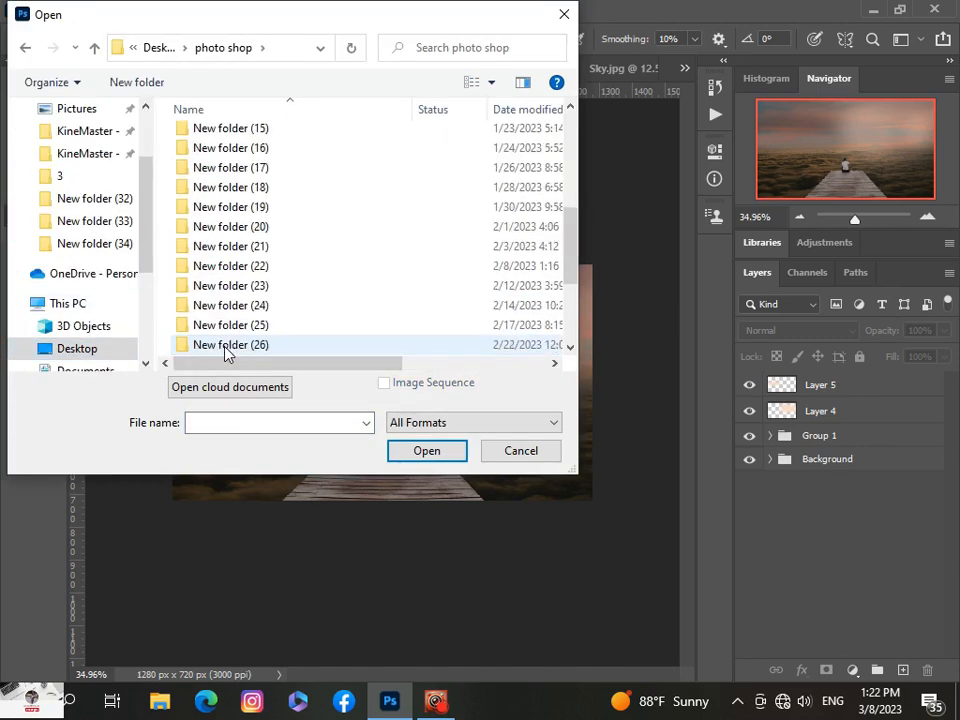
scroll(227, 353, "down", 3)
- Look through the images in New folder (31) and New folder (30) for a usable element
double_click(234, 293)
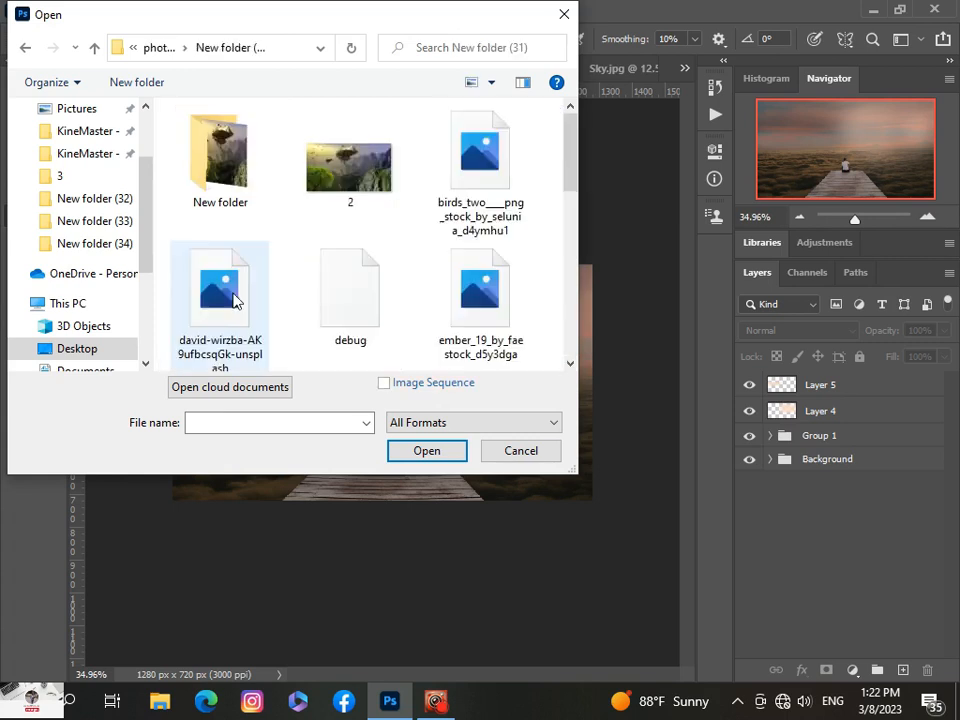
scroll(234, 300, "down", 8)
scroll(234, 293, "up", 2)
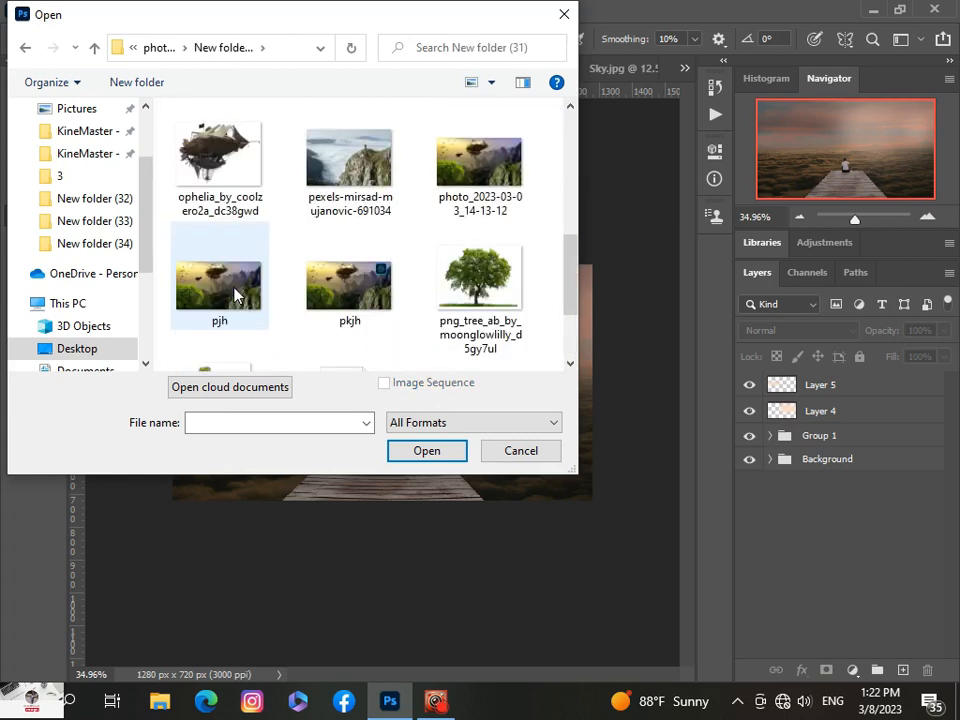
left_click(25, 47)
double_click(252, 334)
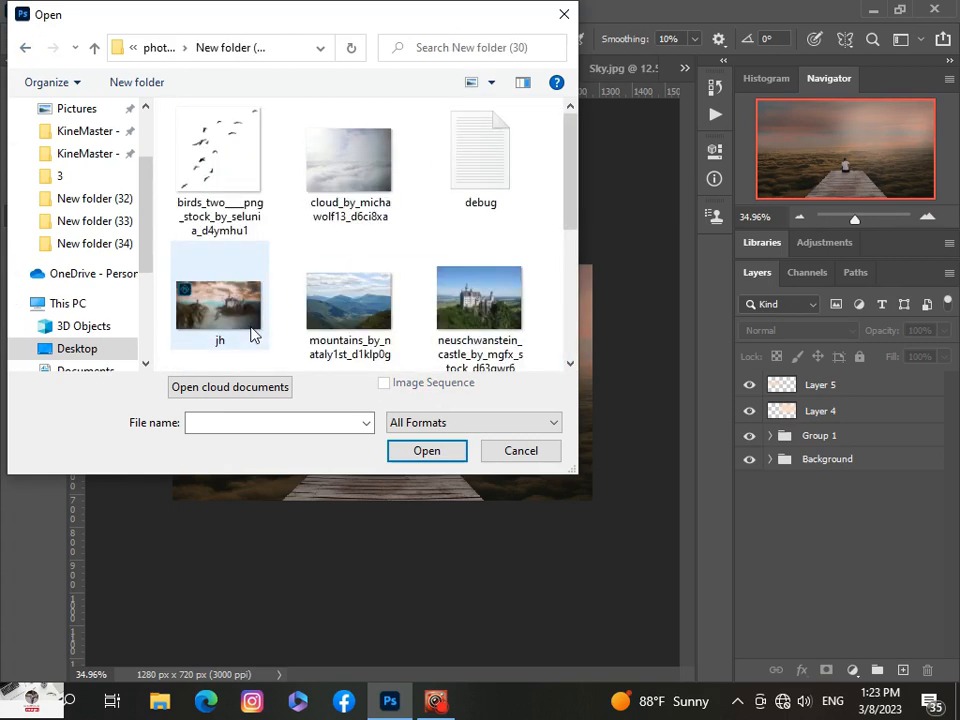
scroll(251, 332, "down", 3)
left_click(25, 47)
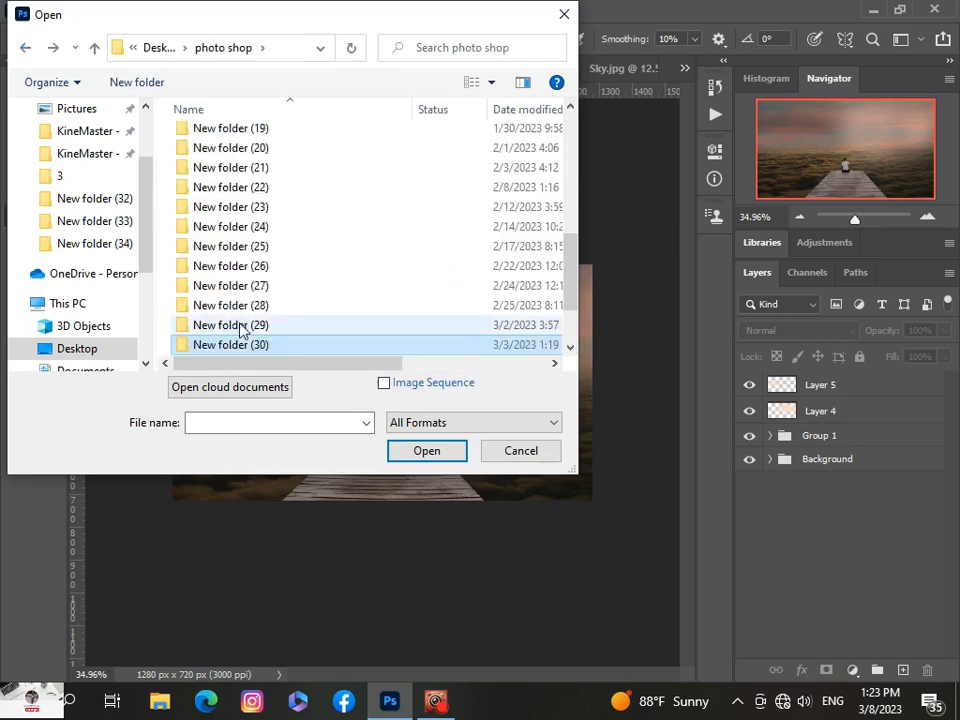
- Open Whale.png from New folder (29)
double_click(230, 340)
scroll(283, 280, "down", 5)
left_click(480, 178)
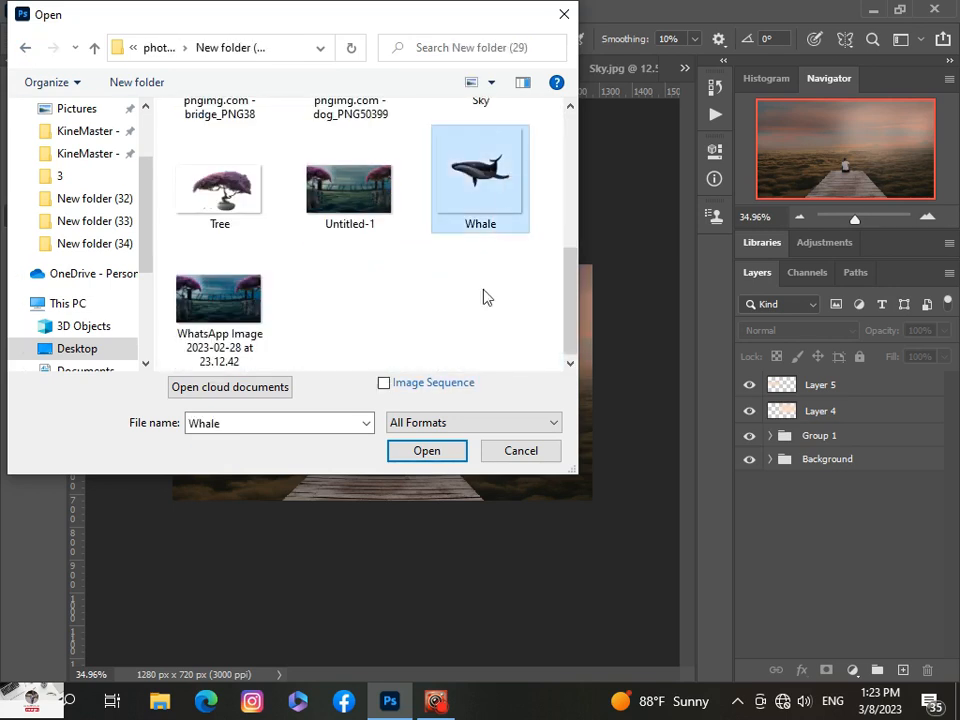
left_click(452, 454)
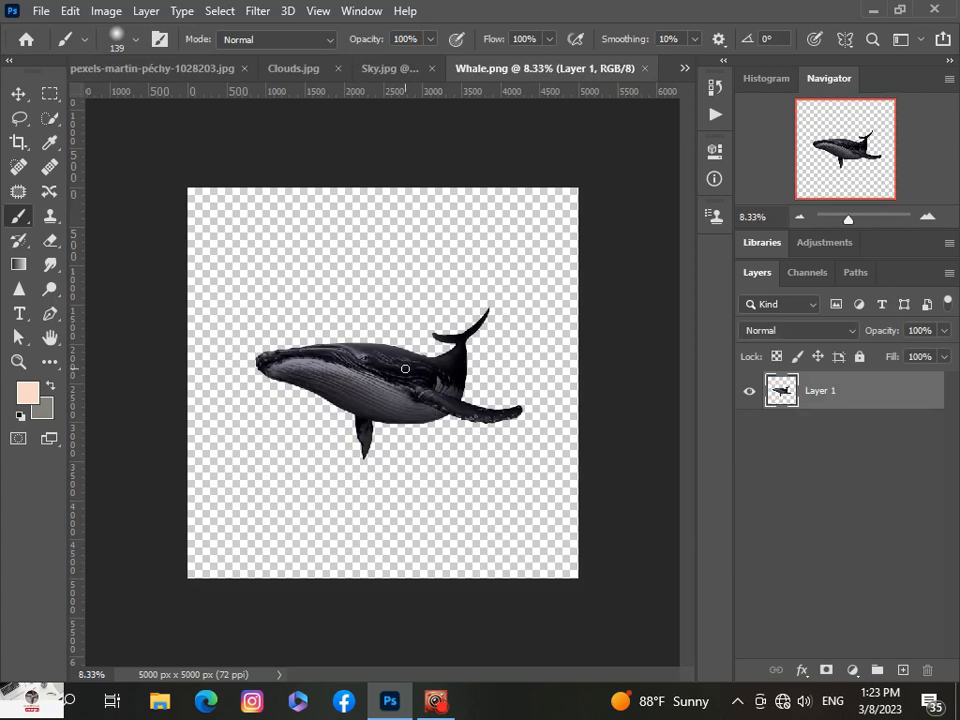
- Copy the whale into the Untitled-1 composite as a new top layer and shift it upward
left_click(18, 94)
left_click_drag(422, 369, 405, 370)
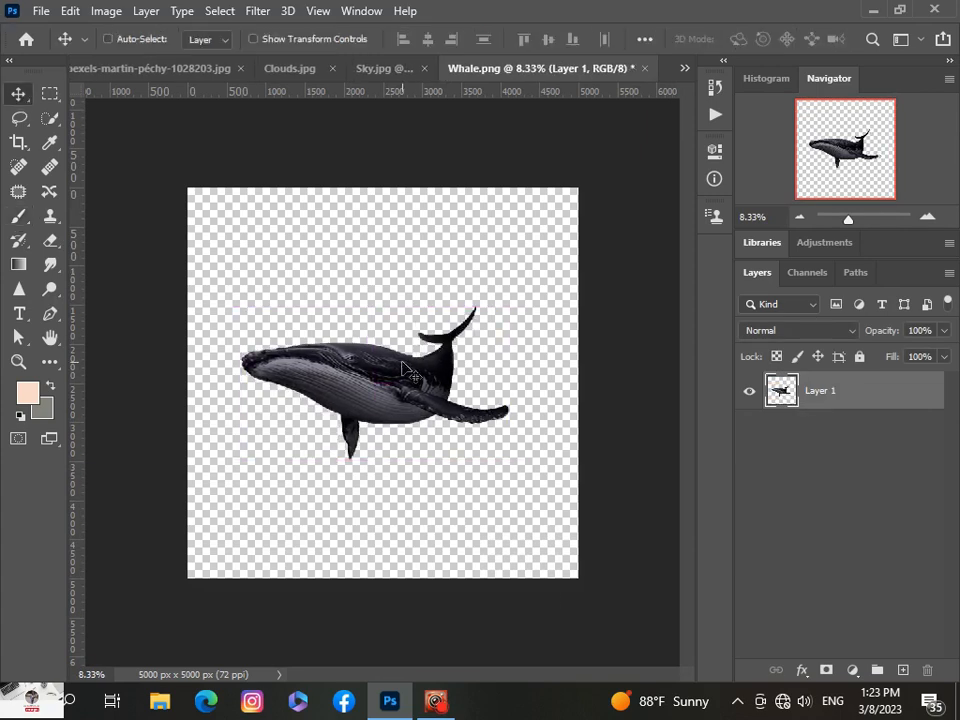
left_click(685, 68)
left_click(722, 74)
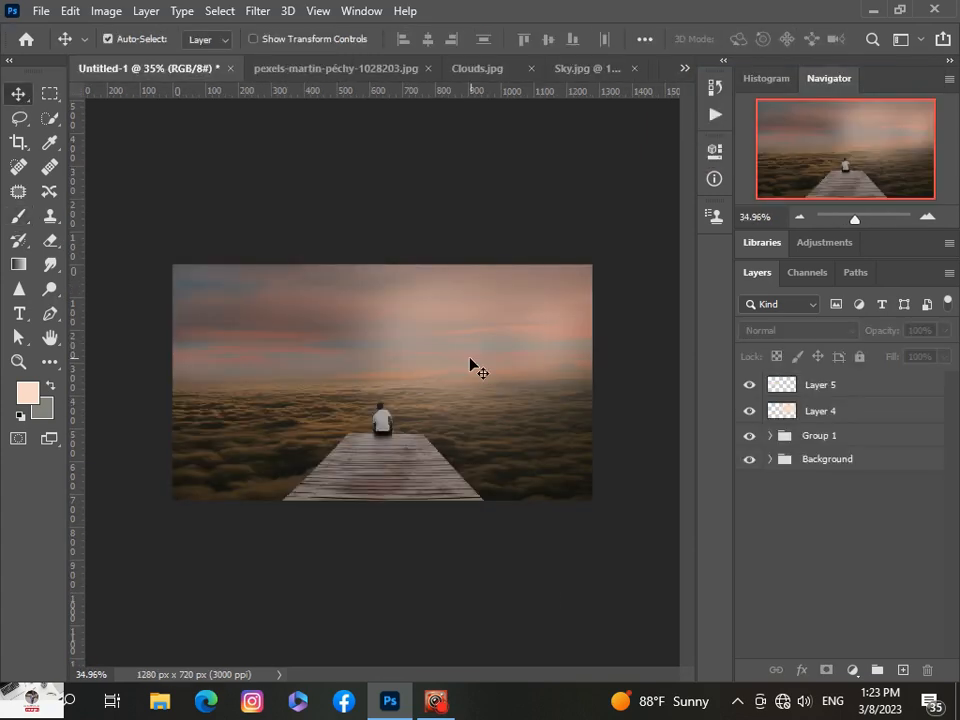
key("ctrl+v")
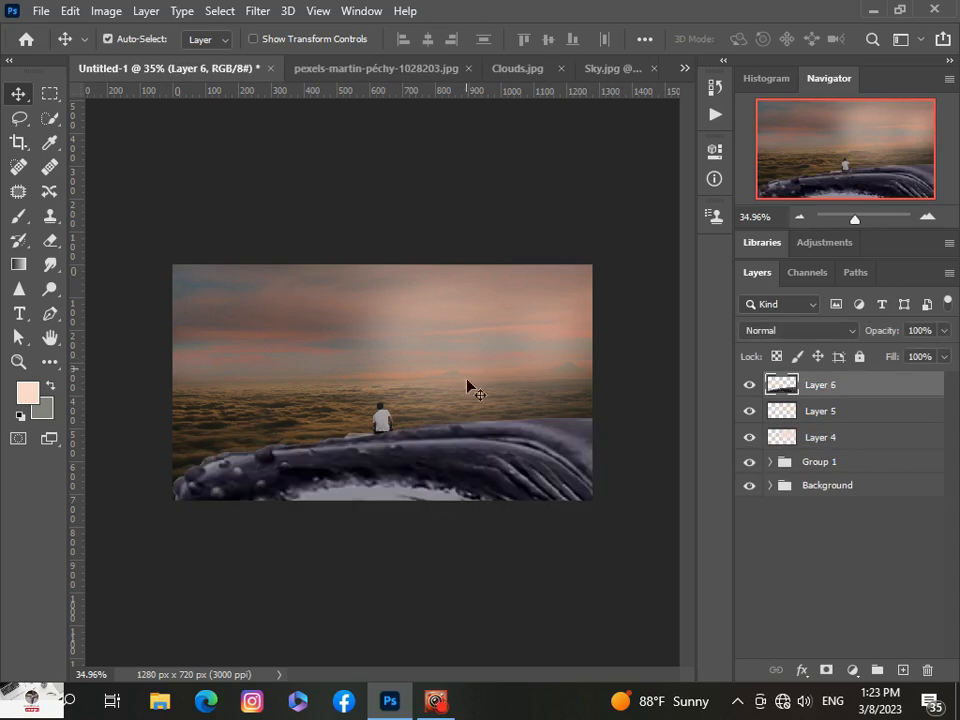
key("ctrl+y")
left_click_drag(490, 467, 470, 390)
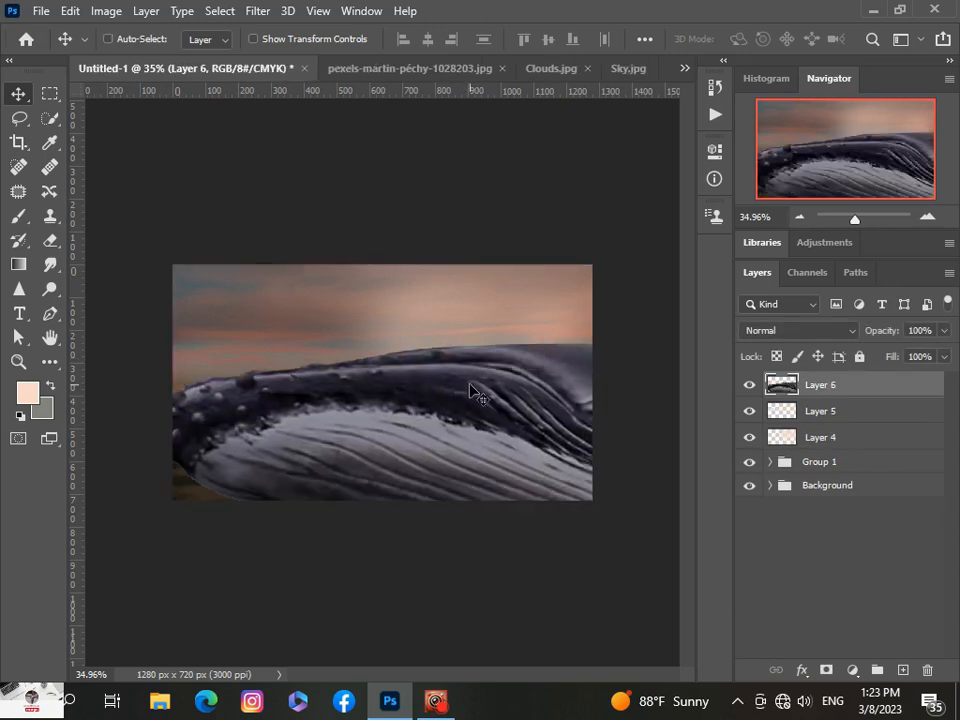
- Scale the whale proportionally to 18.76% and place it in the sky above the man, against the canvas's upper edge
key("ctrl+t")
left_click_drag(159, 194, 430, 348)
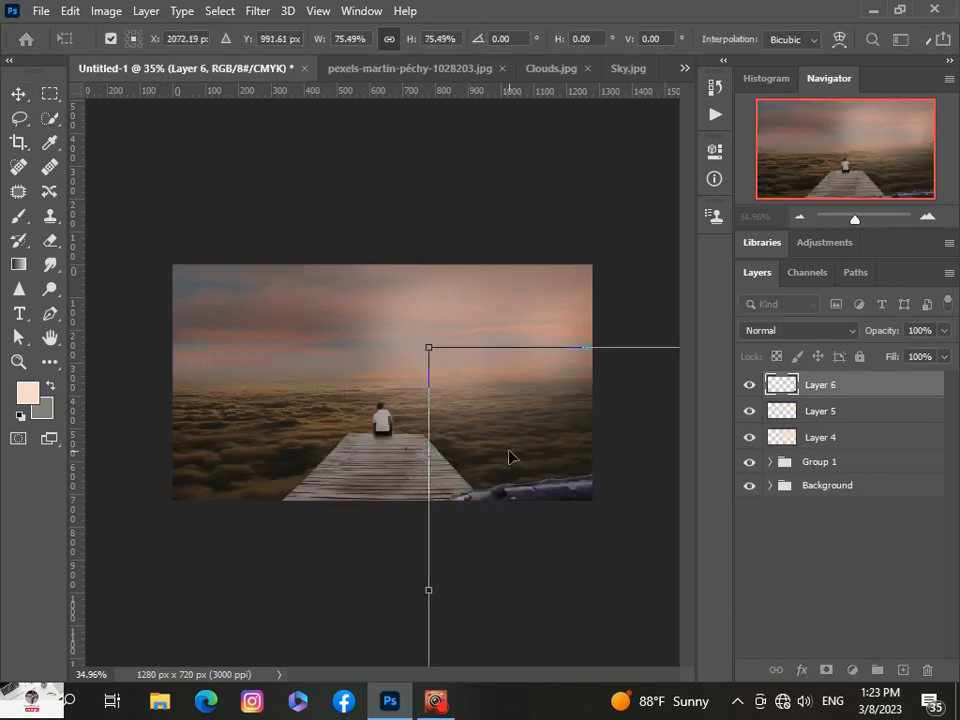
left_click_drag(510, 454, 334, 229)
left_click_drag(254, 123, 568, 304)
left_click_drag(583, 373, 267, 268)
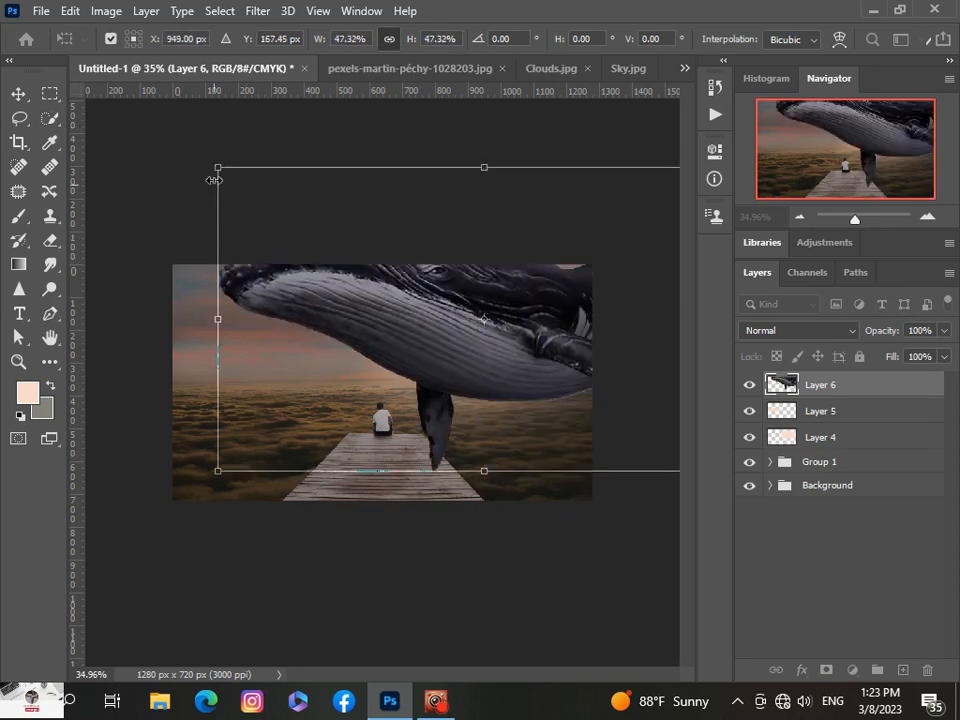
left_click_drag(217, 168, 356, 300)
left_click_drag(520, 375, 397, 353)
left_click_drag(257, 241, 414, 332)
left_click_drag(472, 402, 388, 335)
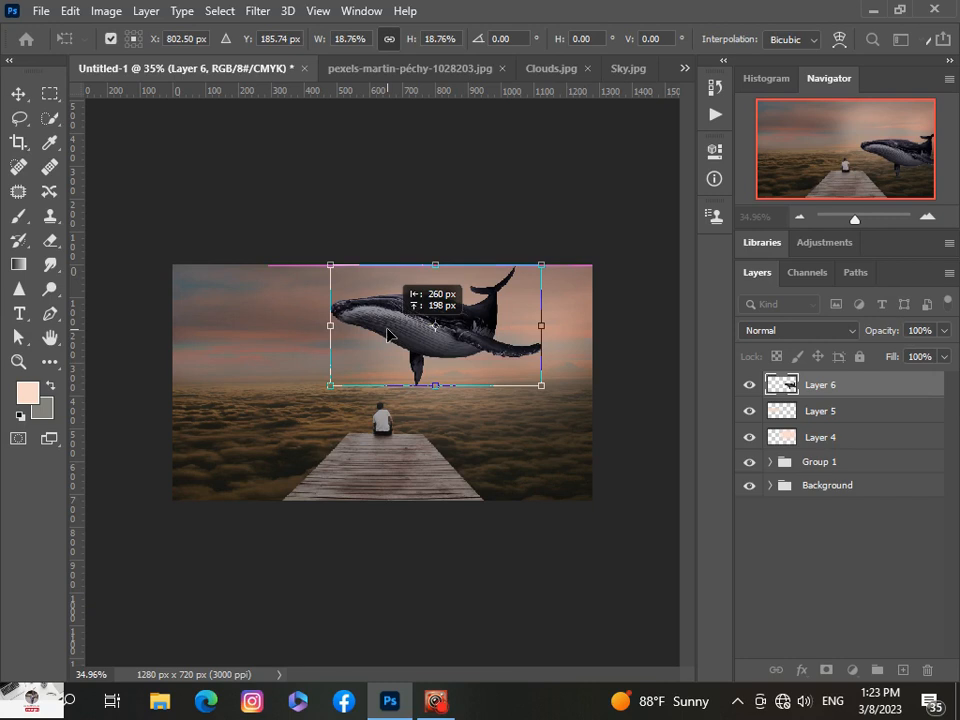
- Move the whale layer beneath the Layer 4 glow and shift the whale slightly to the right
left_click_drag(880, 386, 890, 449)
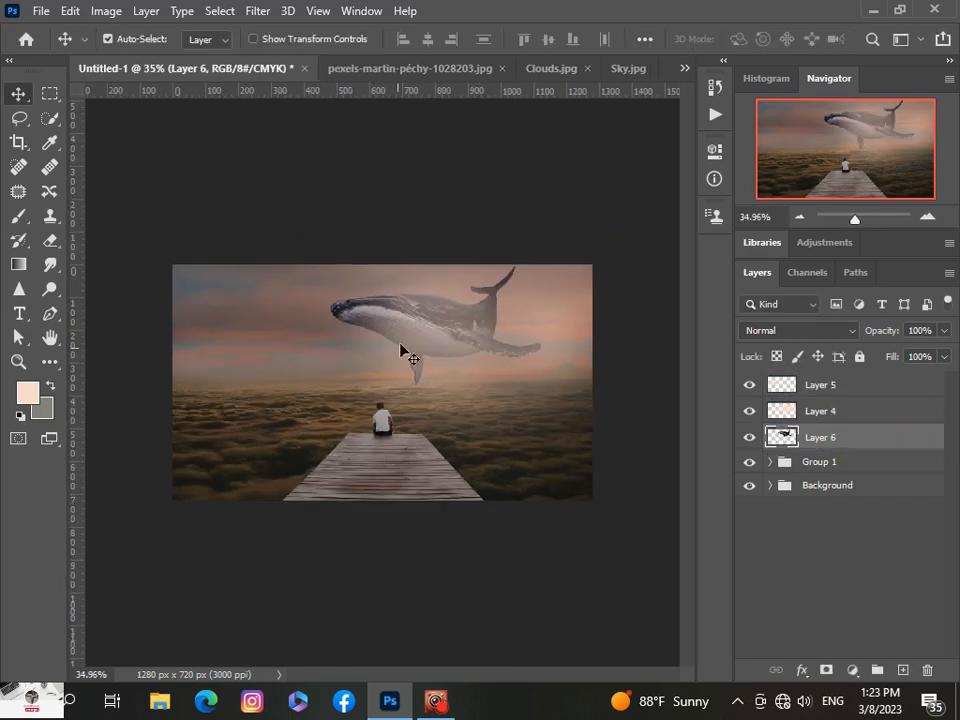
left_click(420, 343)
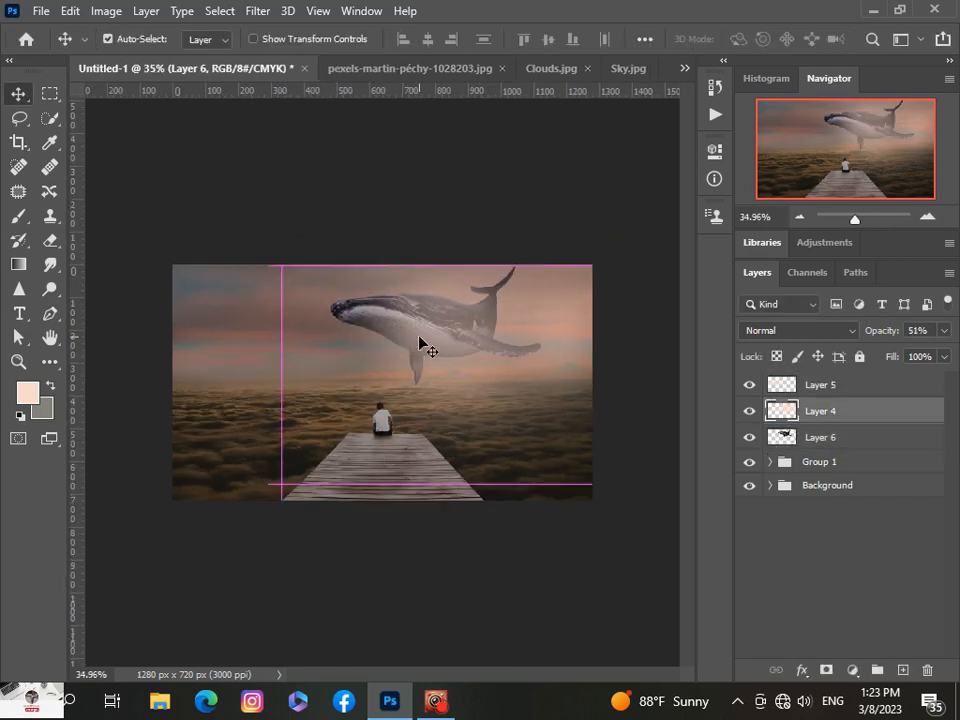
left_click(852, 434)
left_click_drag(429, 328, 468, 334)
left_click(855, 440)
left_click(879, 440)
- Enlarge the whale slightly and raise it so its tail tip runs past the canvas's upper edge
key("ctrl+t")
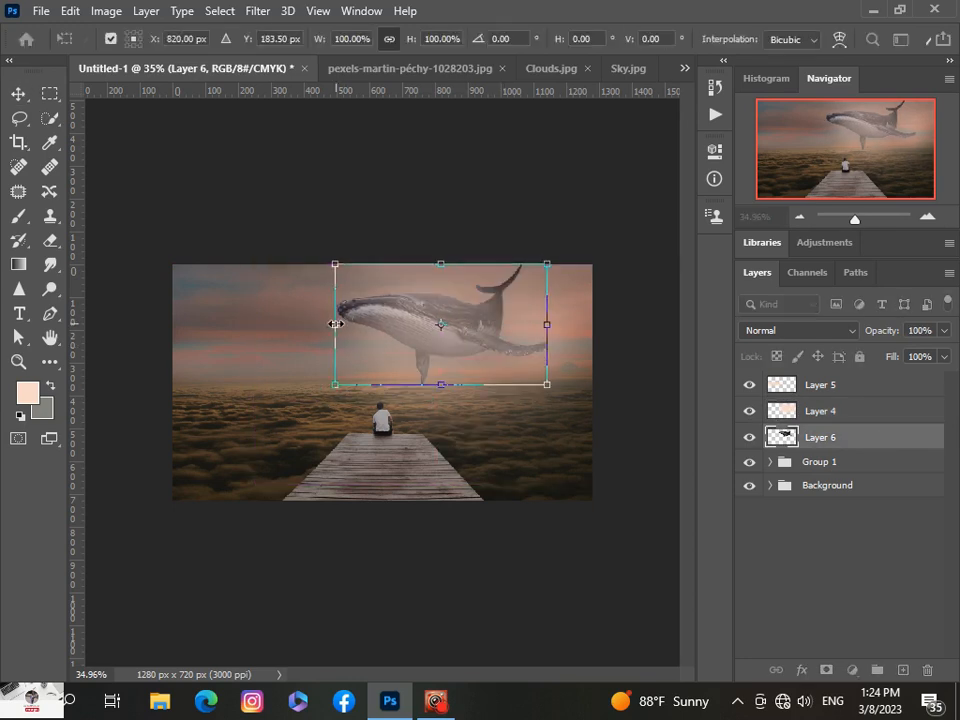
left_click_drag(335, 324, 315, 324)
left_click_drag(456, 329, 461, 320)
key("Return")
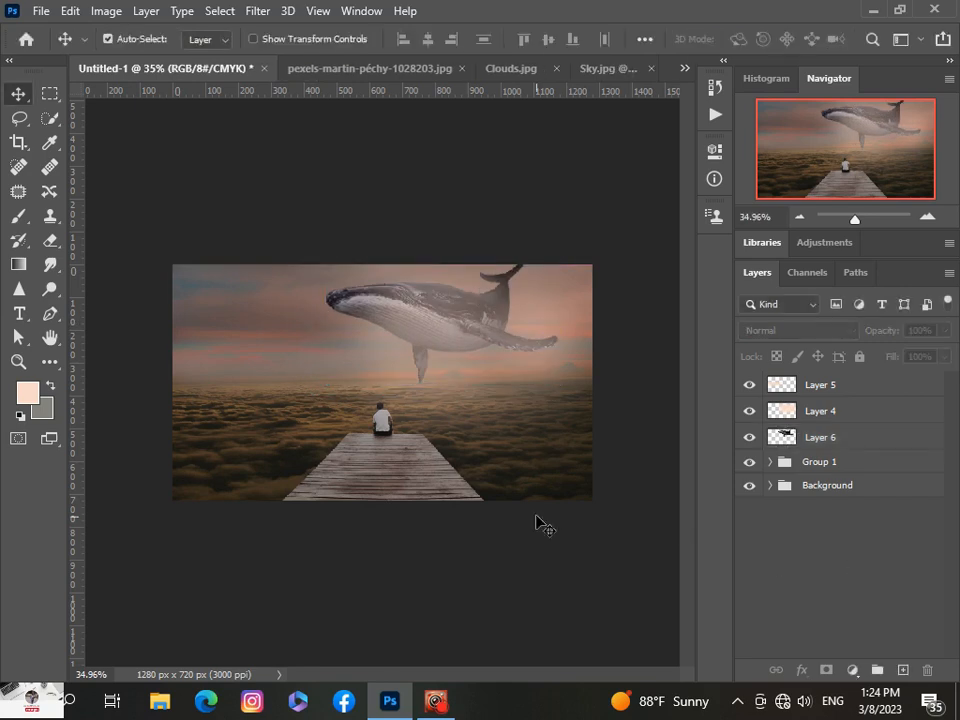
- Add a Hue/Saturation adjustment clipped to the whale layer, with saturation about +32 and lightness -12
left_click(935, 436)
left_click(854, 670)
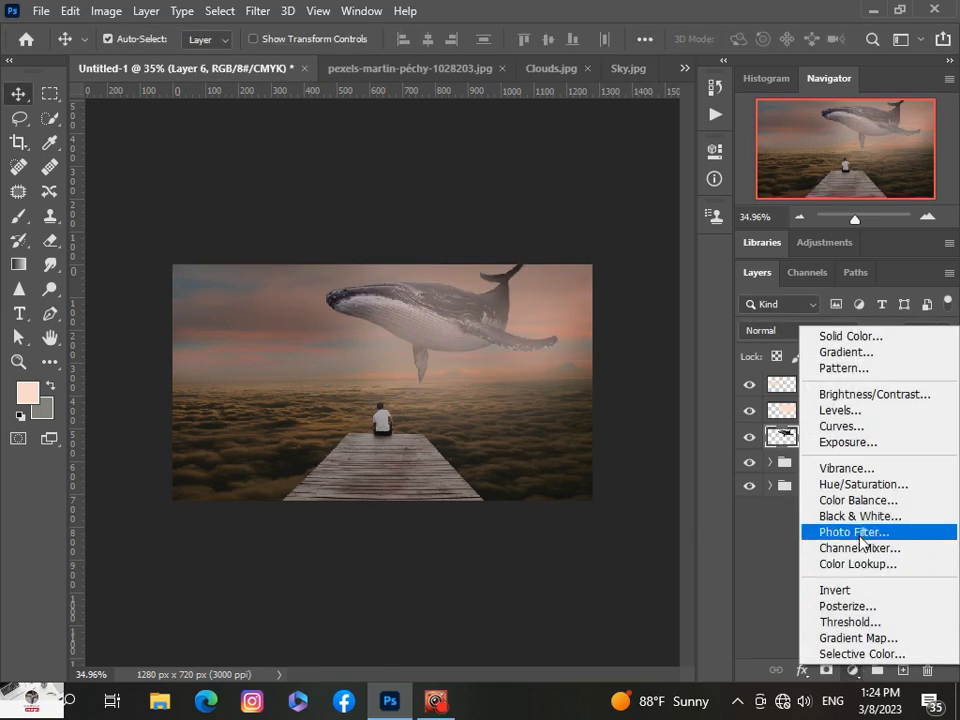
left_click(857, 484)
left_click(555, 482)
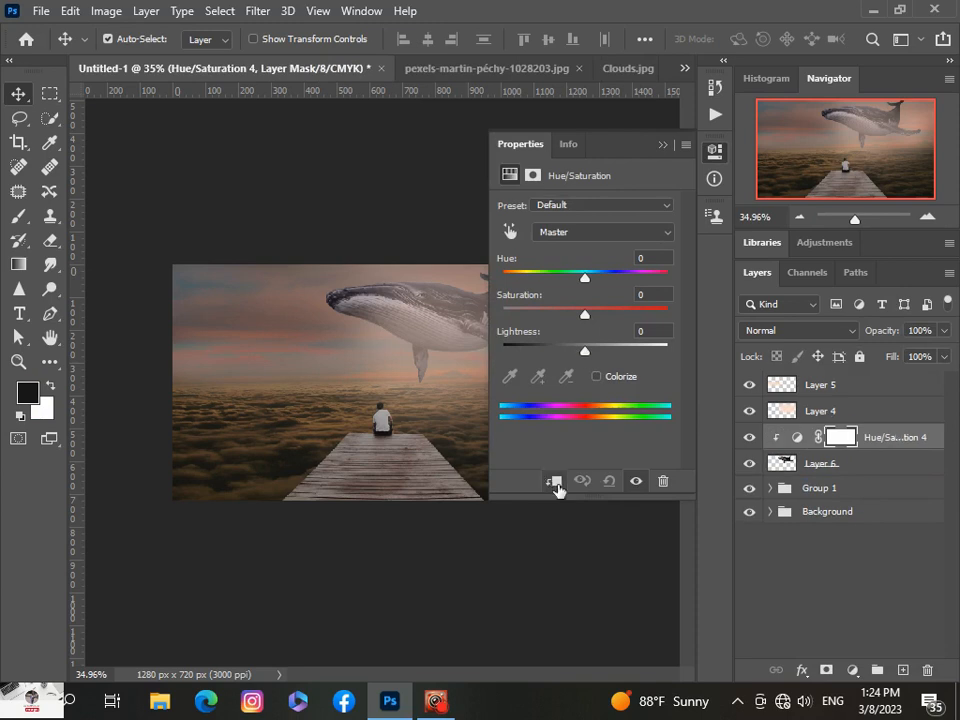
mouse_move(584, 352)
left_mouse_down()
mouse_move(557, 356)
mouse_move(577, 362)
left_mouse_up()
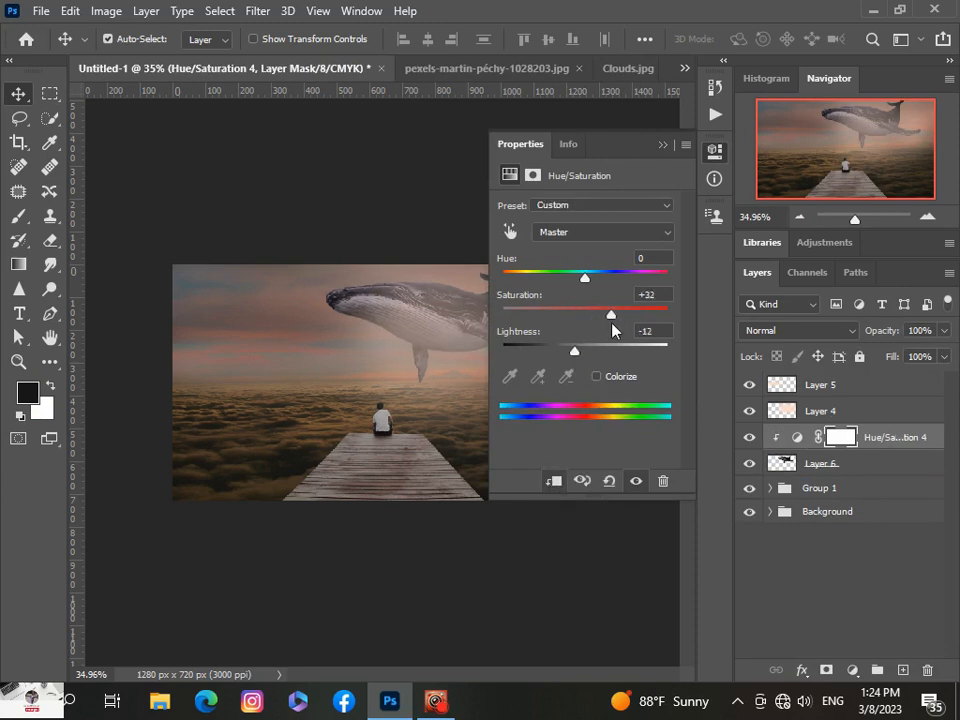
left_click_drag(578, 283, 575, 290)
left_click(662, 145)
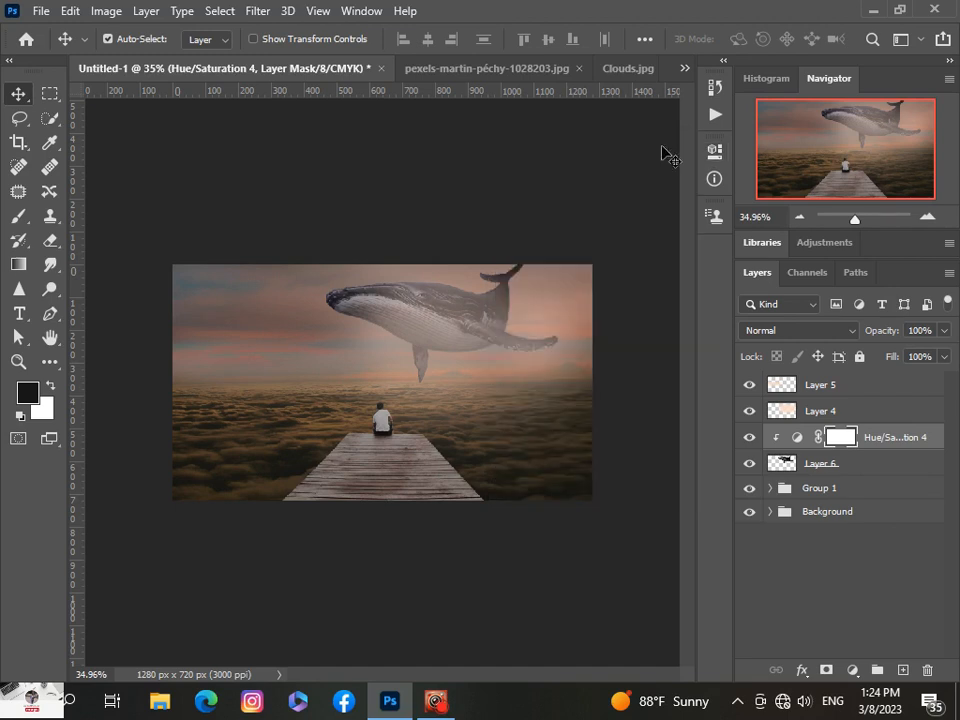
- Add a Levels adjustment clipped to the whale layer, with input levels 25, 1.10 and 237
scroll(484, 420, "up", 2)
scroll(484, 420, "down", 2)
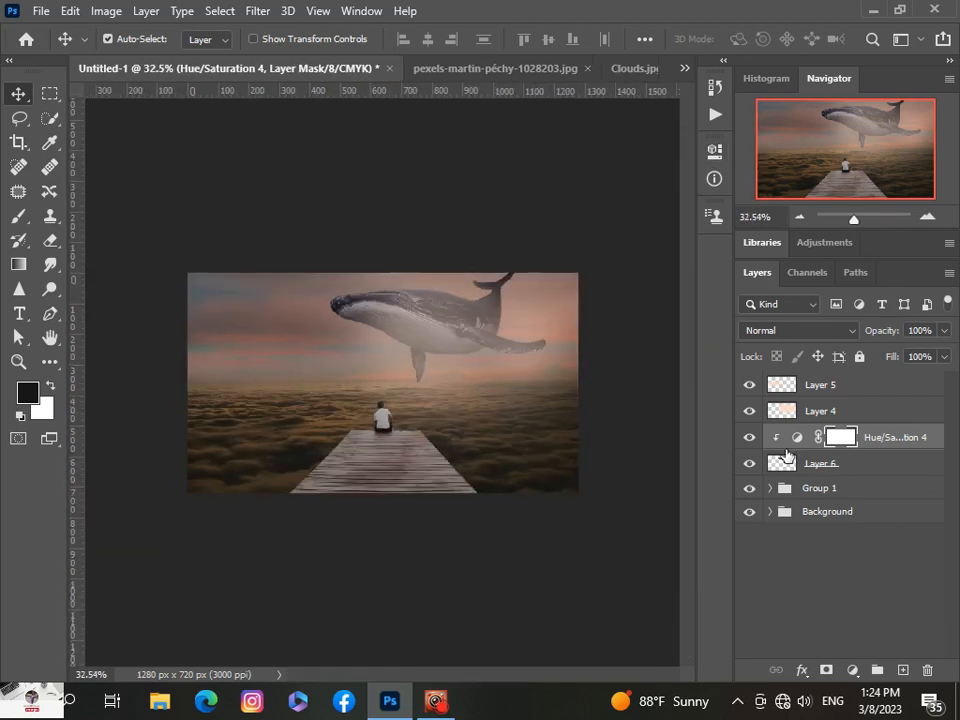
left_click(852, 670)
left_click(840, 418)
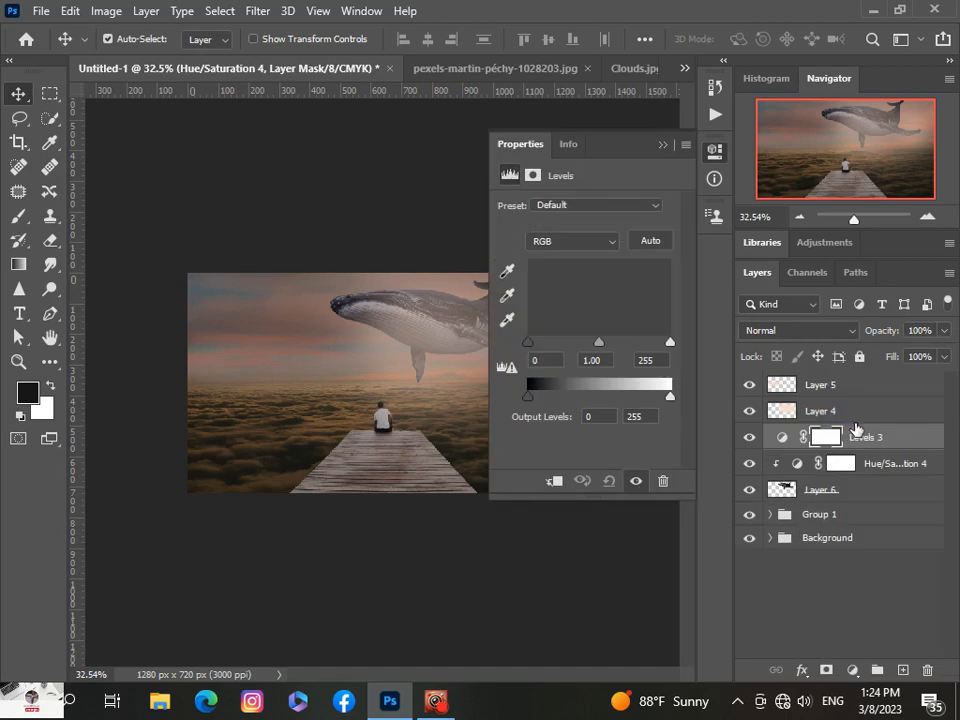
left_click_drag(530, 400, 528, 399)
left_click(554, 481)
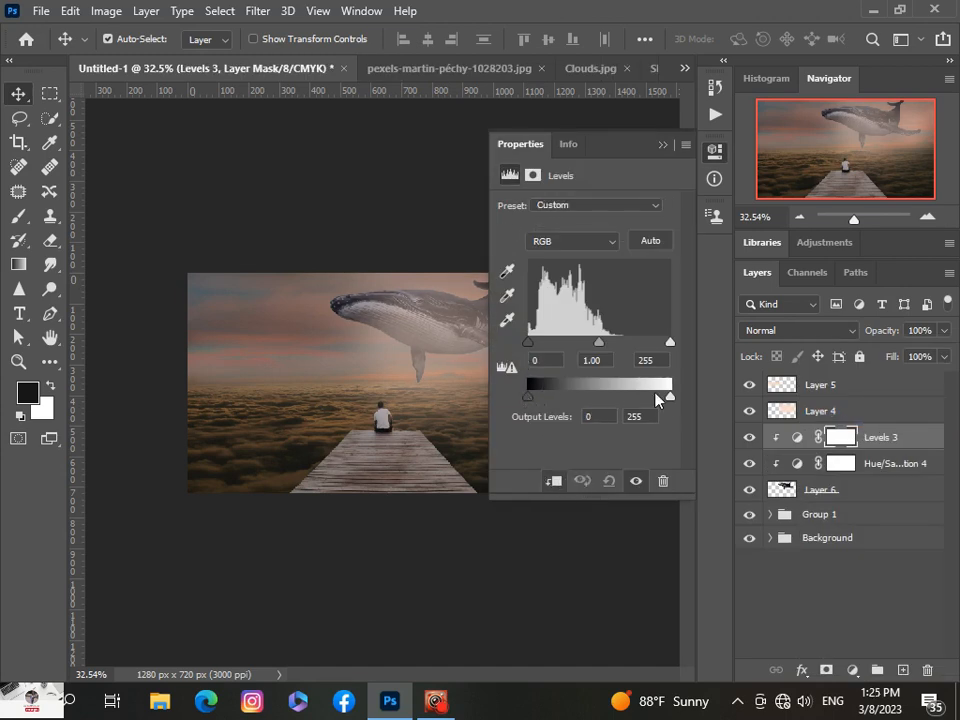
left_click_drag(534, 343, 540, 349)
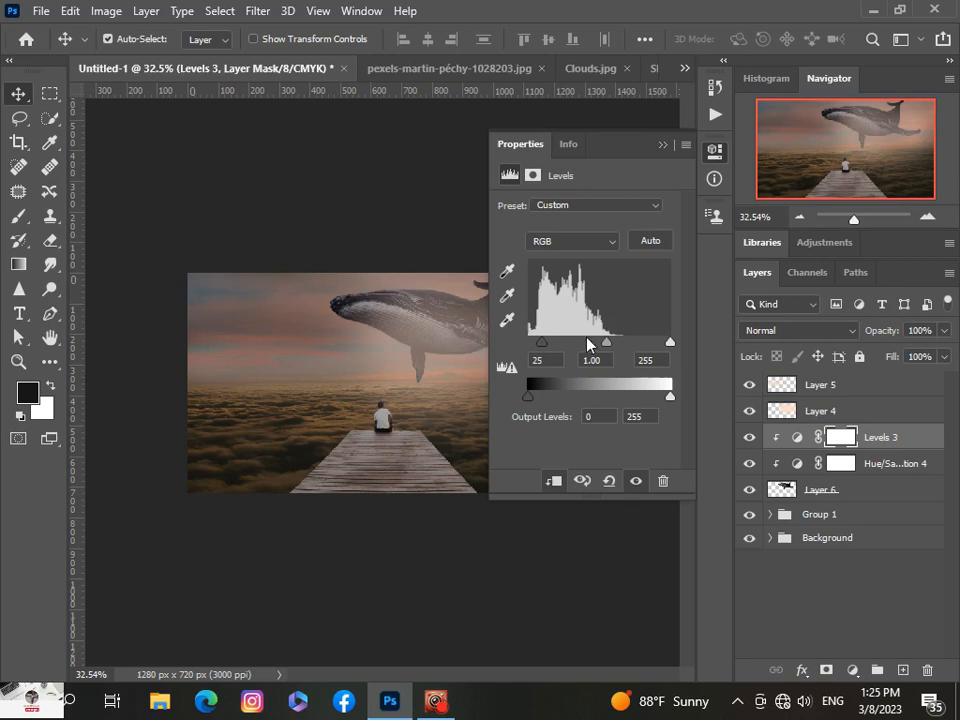
left_click_drag(606, 342, 595, 343)
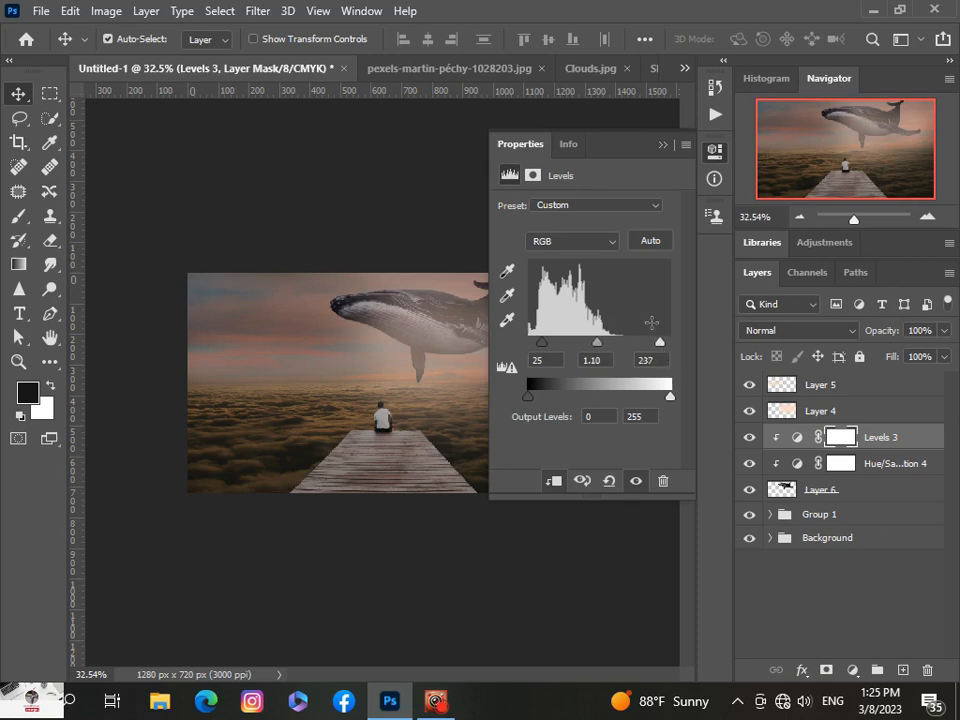
- Move the pier with the seated man slightly down in the composite
scroll(448, 482, "up", 2)
scroll(448, 482, "down", 3)
scroll(447, 481, "up", 2)
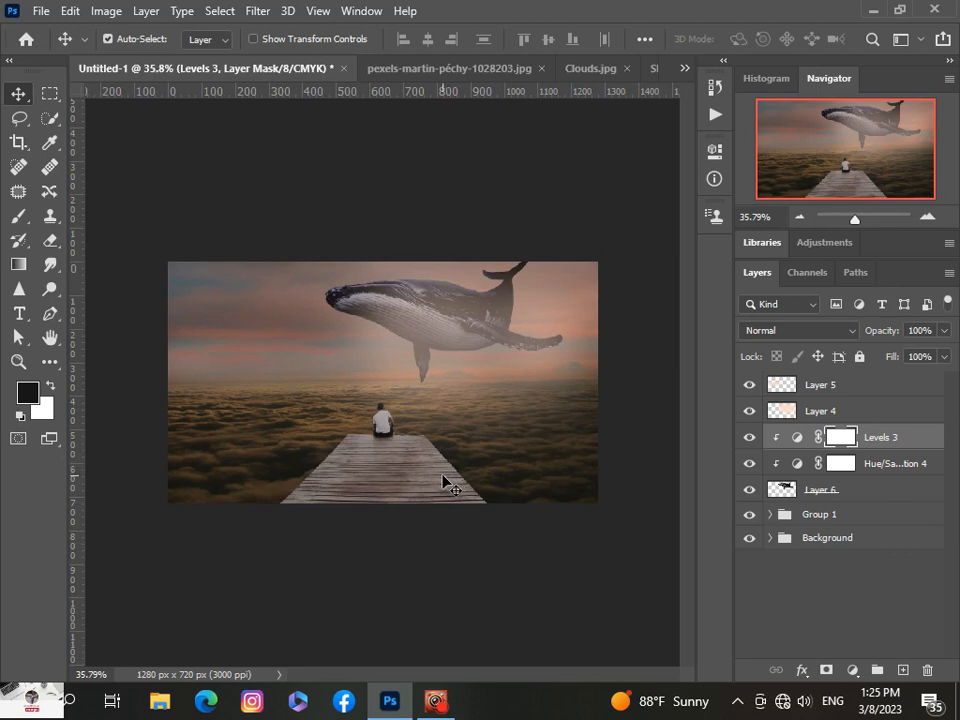
mouse_move(432, 490)
left_mouse_down()
mouse_move(414, 486)
mouse_move(411, 501)
mouse_move(410, 492)
mouse_move(418, 497)
left_mouse_up()
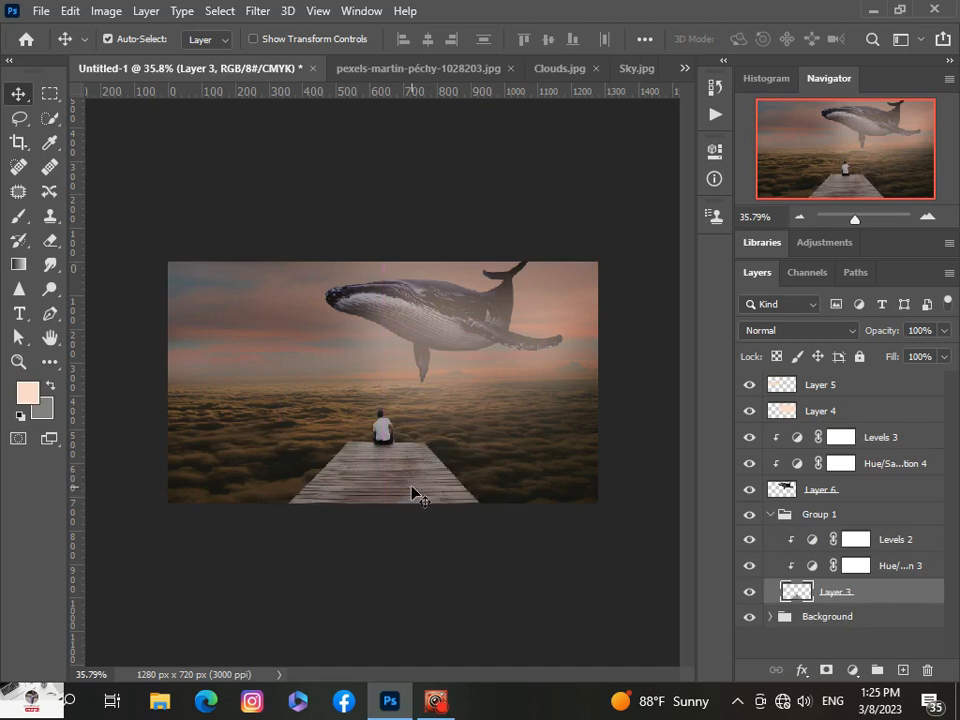
- Add a layer mask to the pier layer and paint it black with a soft 139 px brush along both slanted pier edges
scroll(484, 561, "up", 2)
scroll(479, 554, "up", 1)
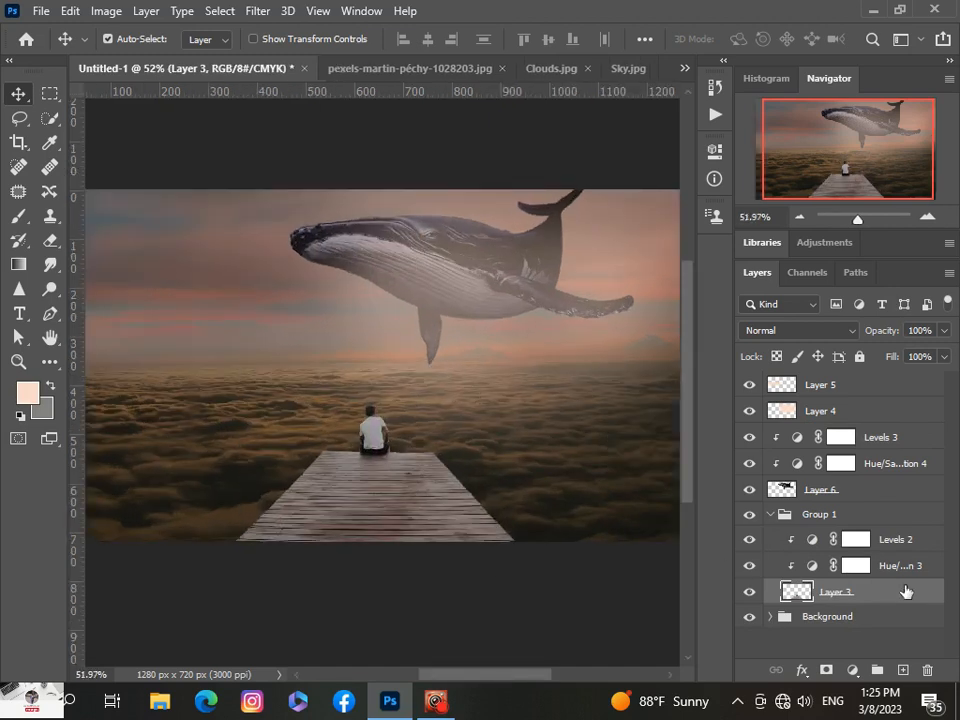
left_click(826, 672)
left_click(18, 215)
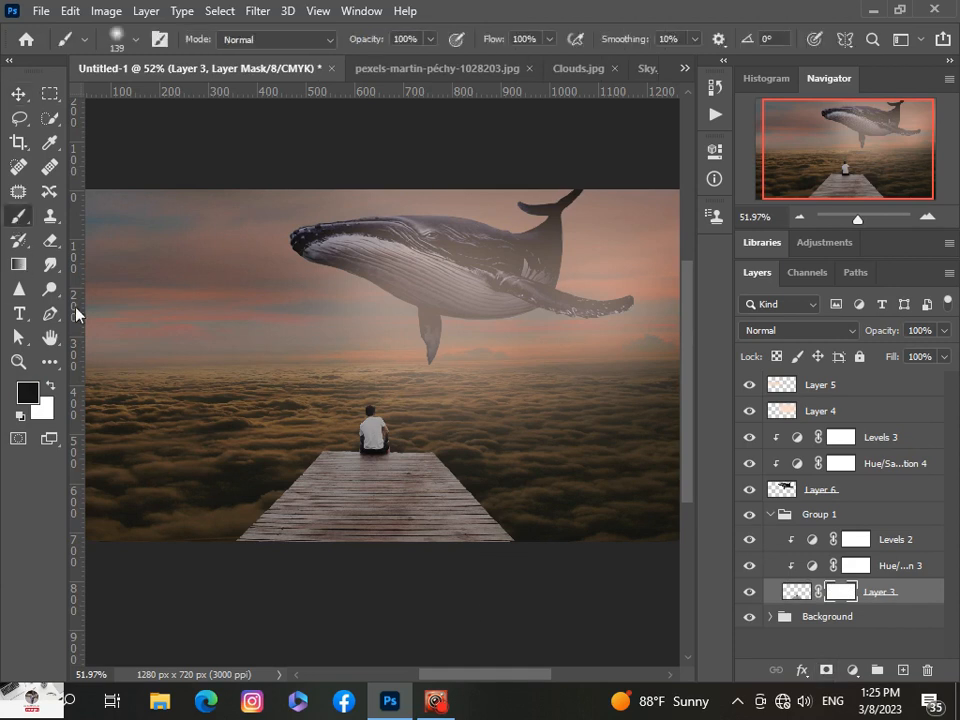
scroll(310, 446, "up", 1)
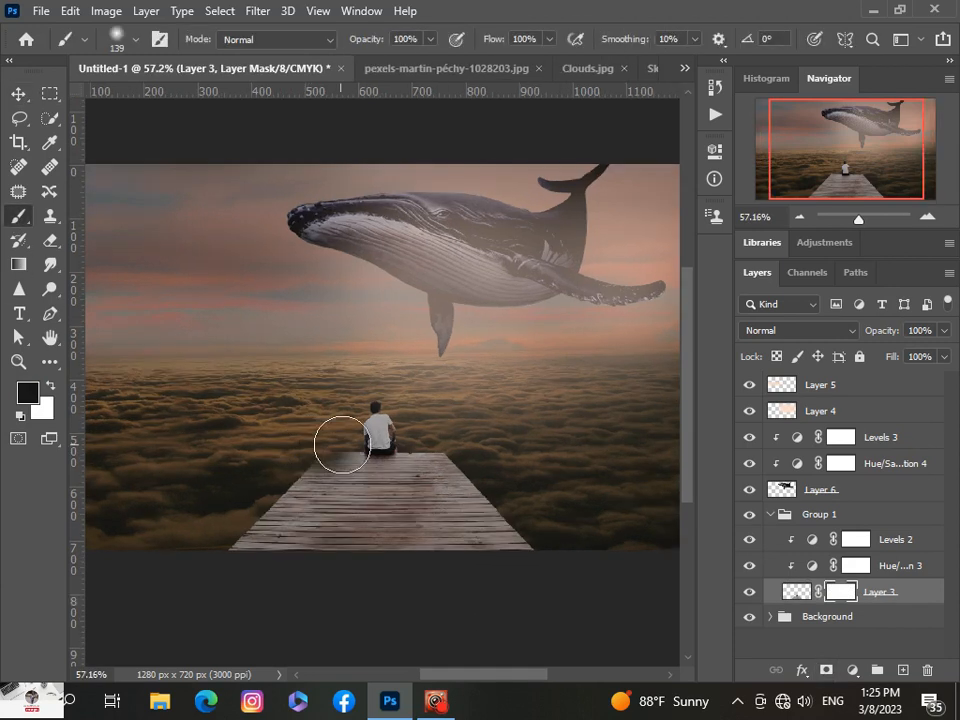
mouse_move(266, 467)
left_mouse_down()
mouse_move(257, 520)
mouse_move(189, 570)
left_mouse_up()
scroll(205, 564, "down", 2)
scroll(220, 558, "up", 3)
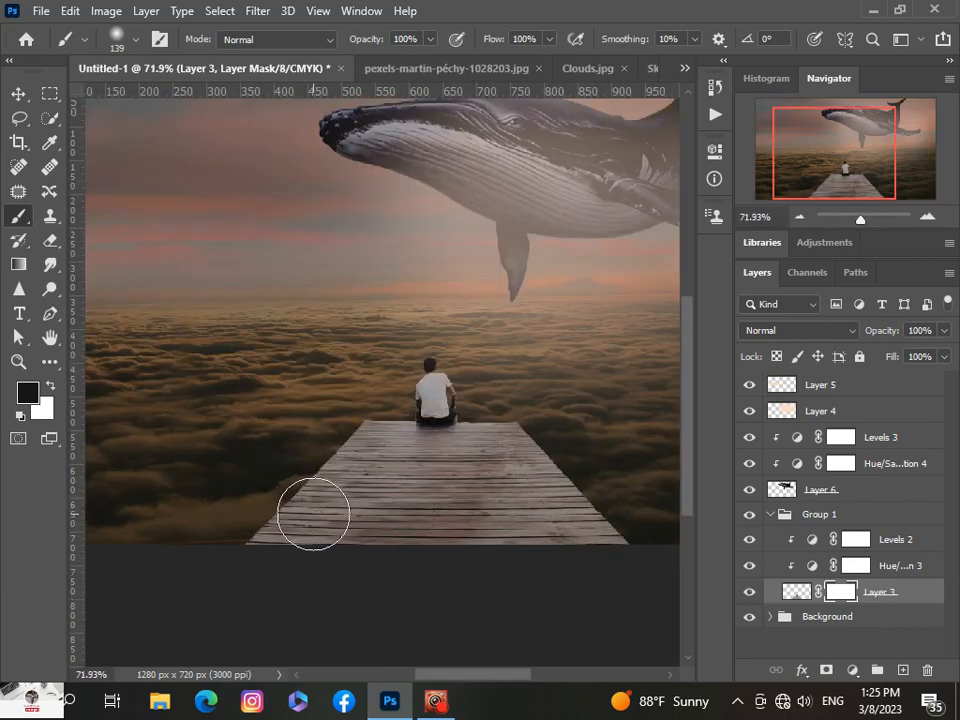
left_click_drag(336, 418, 216, 546)
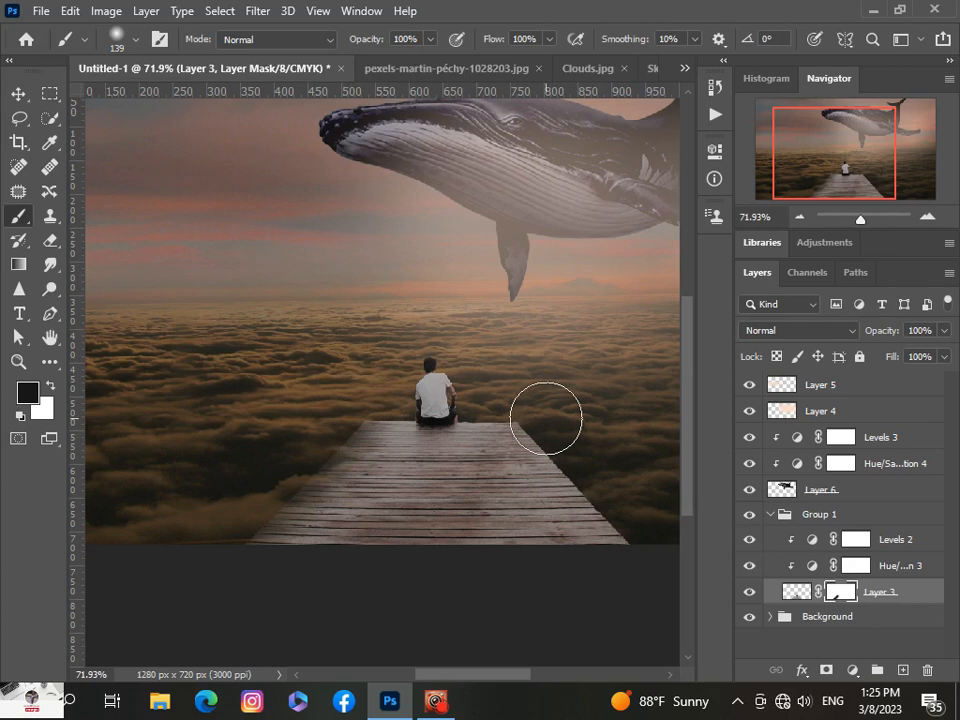
left_click_drag(546, 414, 643, 561)
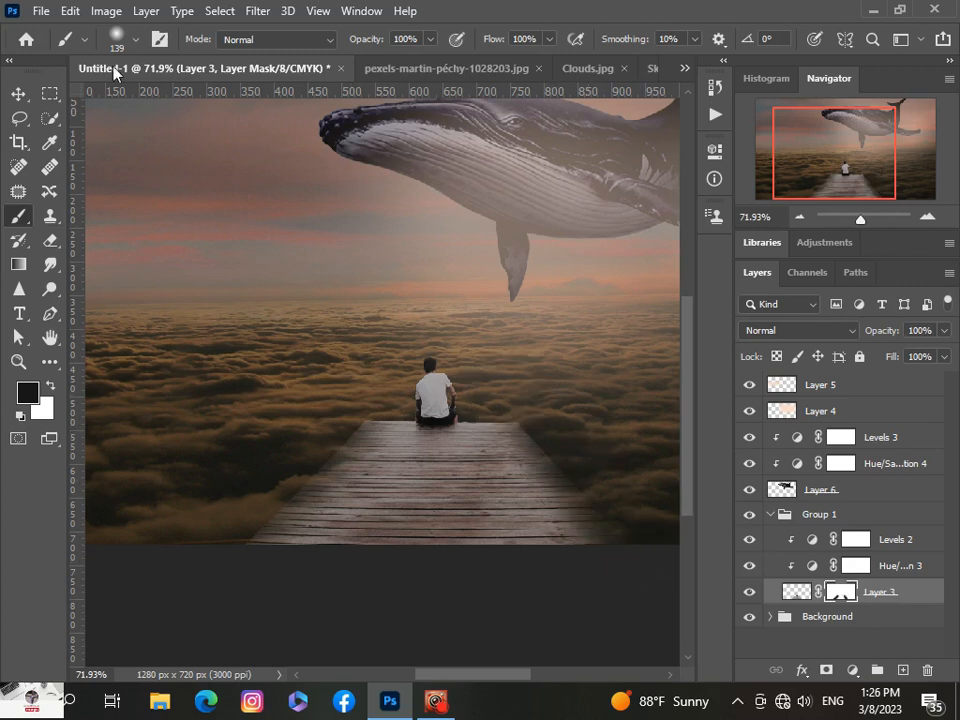
- Reduce the soft brush to 40 px and mask the pier's far edge on both sides of the seated man
left_click(112, 33)
left_click_drag(157, 101, 128, 101)
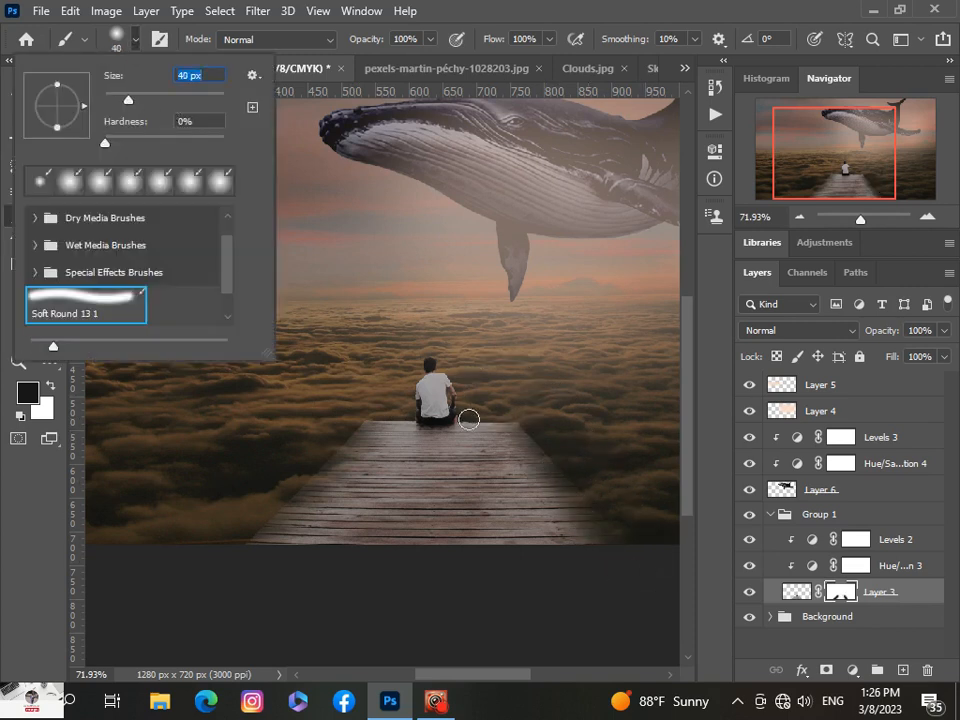
left_click(471, 414)
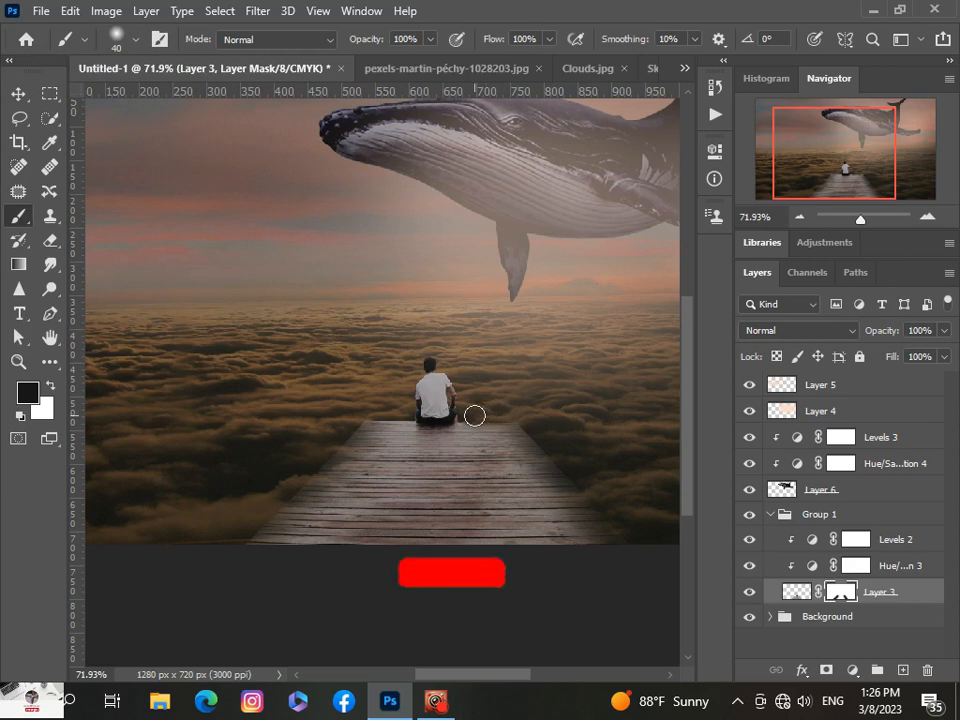
scroll(396, 463, "down", 5)
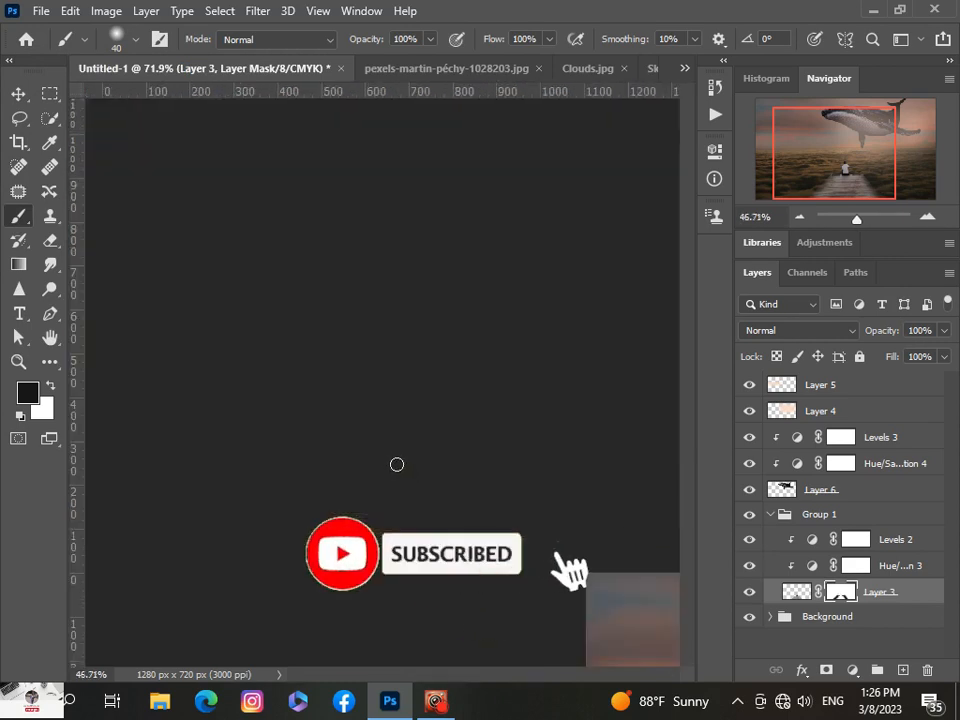
scroll(396, 463, "up", 1)
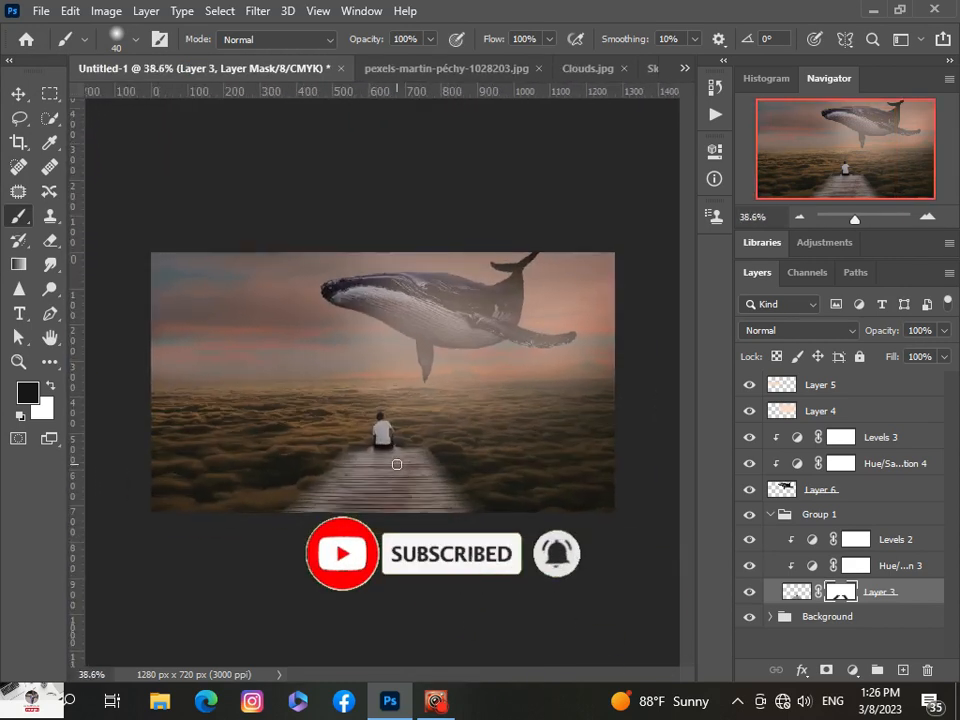
scroll(396, 463, "up", 5)
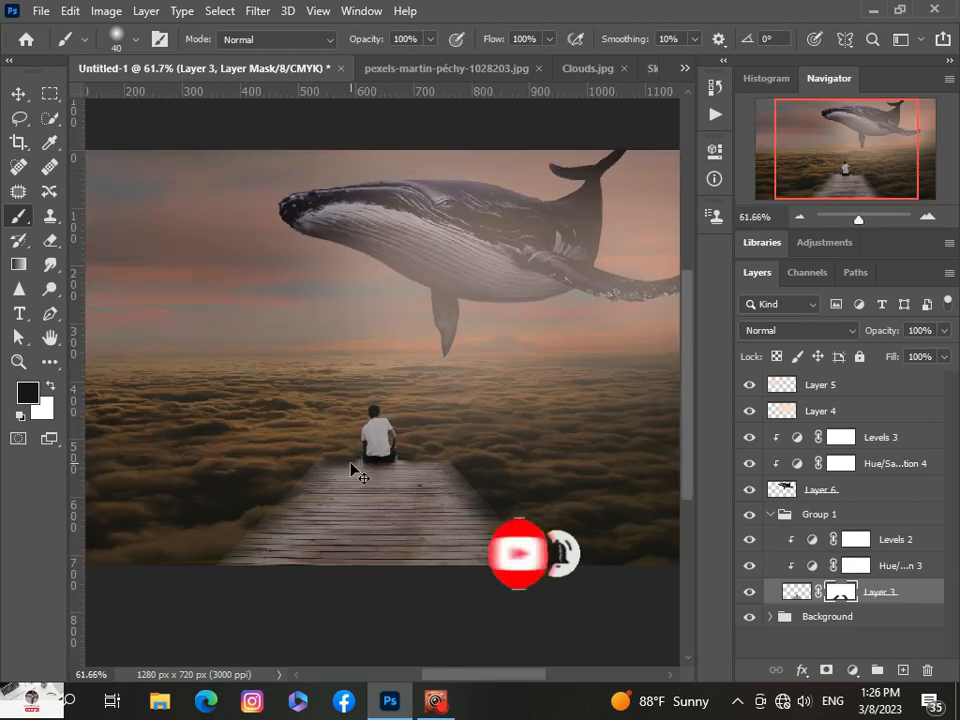
scroll(344, 467, "up", 5)
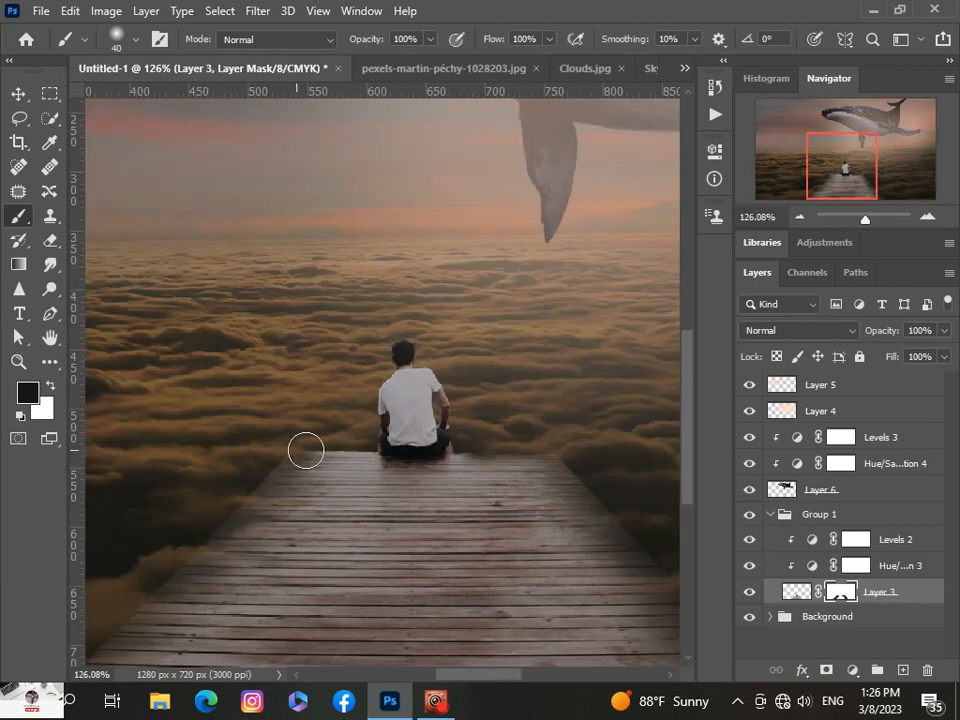
scroll(351, 506, "down", 10)
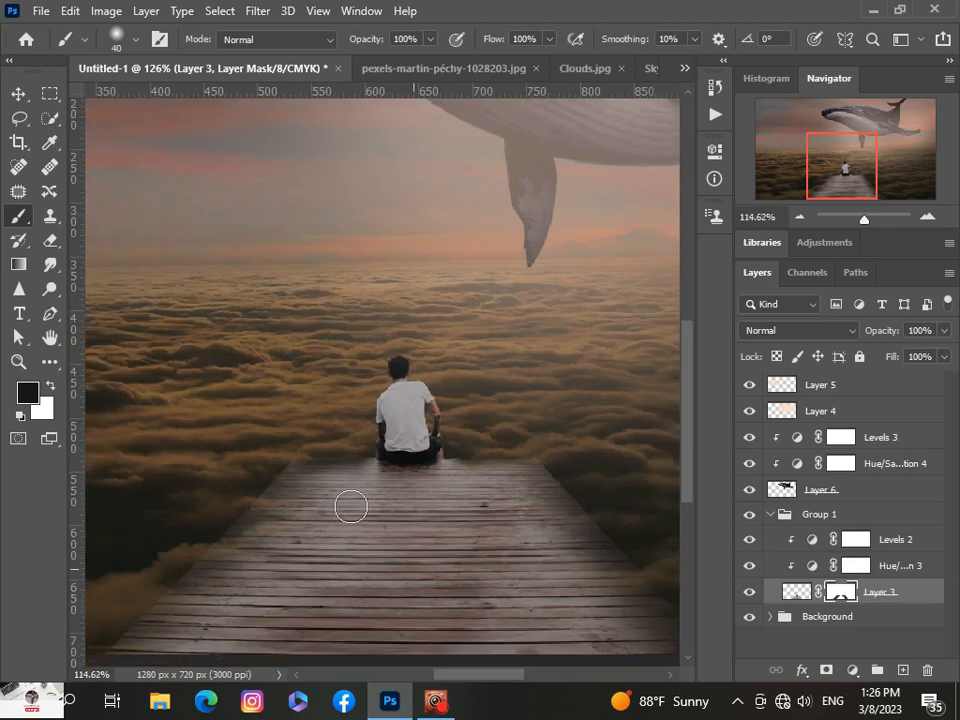
scroll(351, 507, "up", 3)
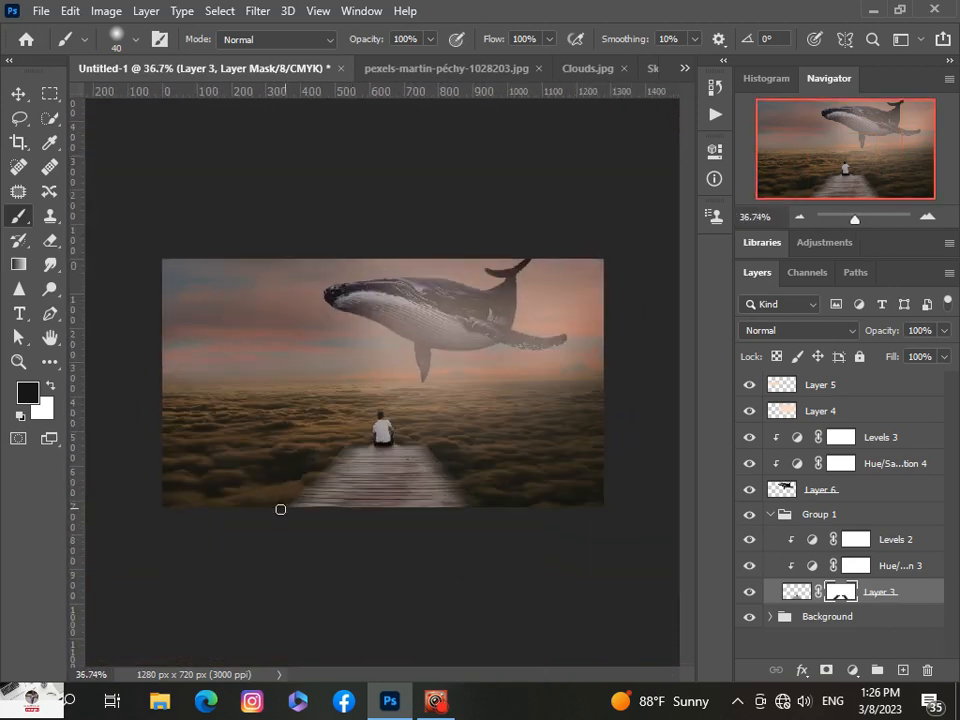
- Brush the mask along the pier's lower edge, keep the layer at 100% opacity and deselect it
left_click_drag(324, 510, 479, 511)
scroll(289, 510, "up", 2)
scroll(290, 512, "down", 1)
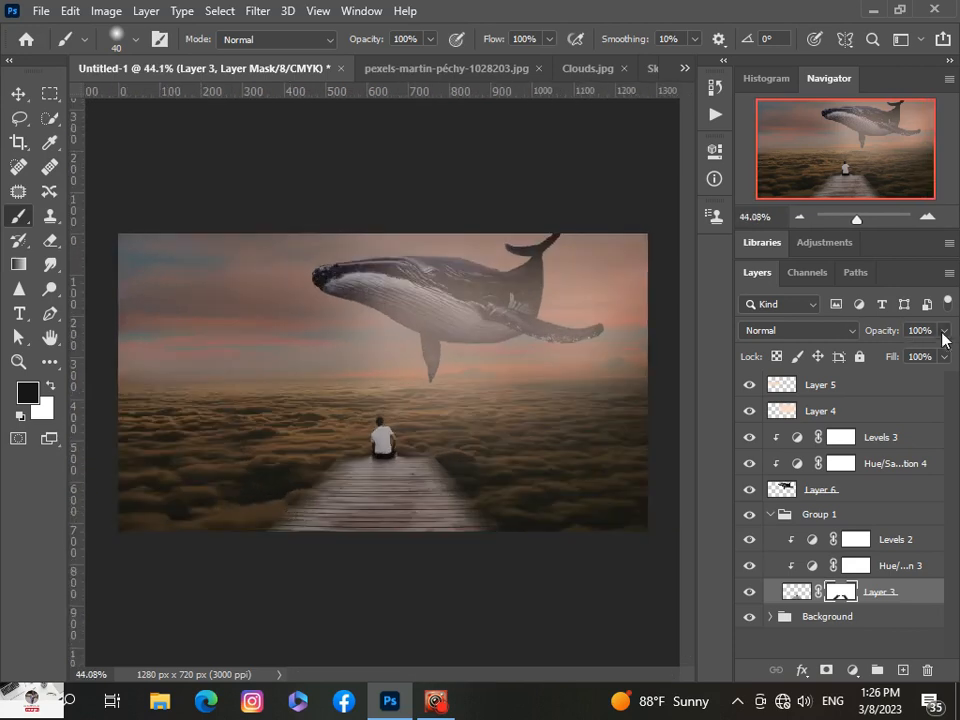
left_click_drag(944, 336, 893, 360)
left_click_drag(955, 362, 955, 362)
key("v")
left_click(362, 611)
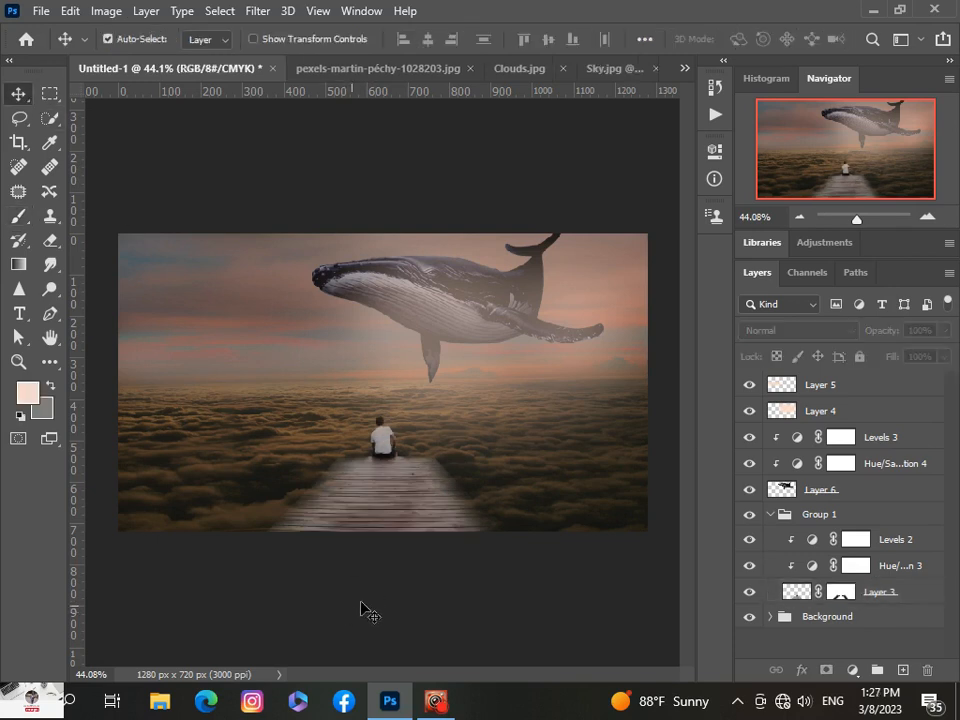
- Examine how the pier's masked edges blend into the clouds, in the full composite and close up
left_click(768, 516)
scroll(632, 578, "down", 2)
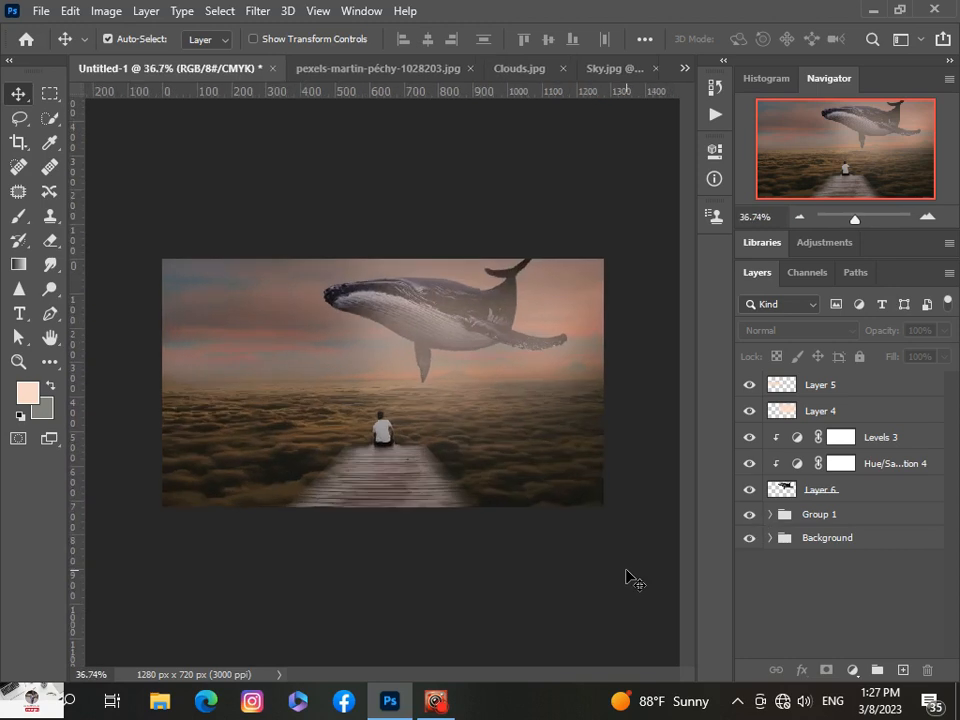
scroll(632, 578, "up", 3)
scroll(632, 578, "down", 3)
scroll(630, 576, "up", 1)
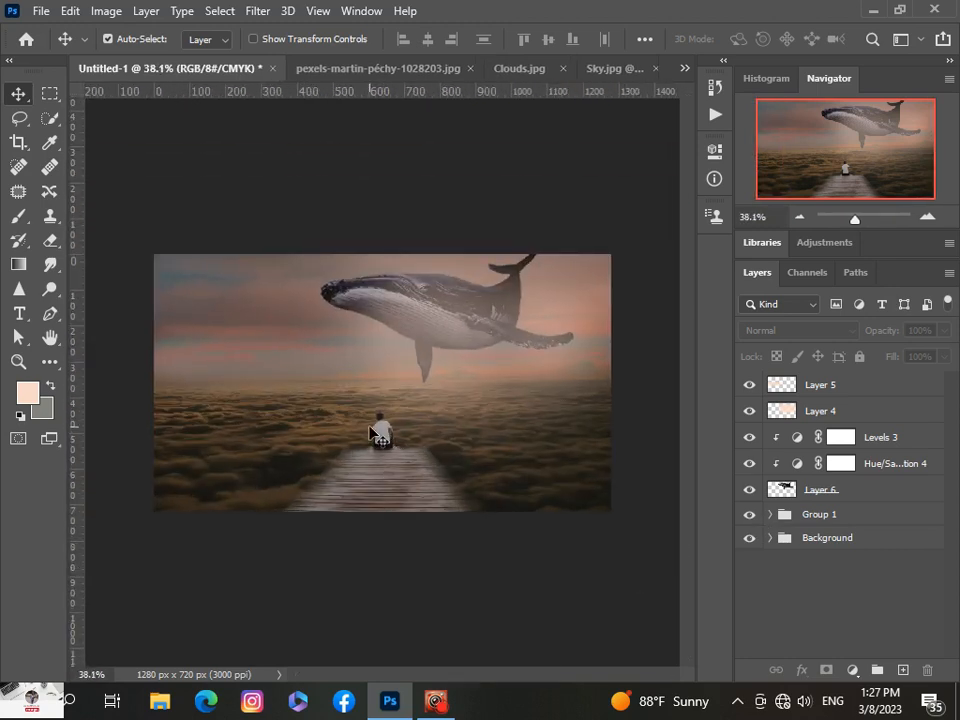
left_click(769, 515)
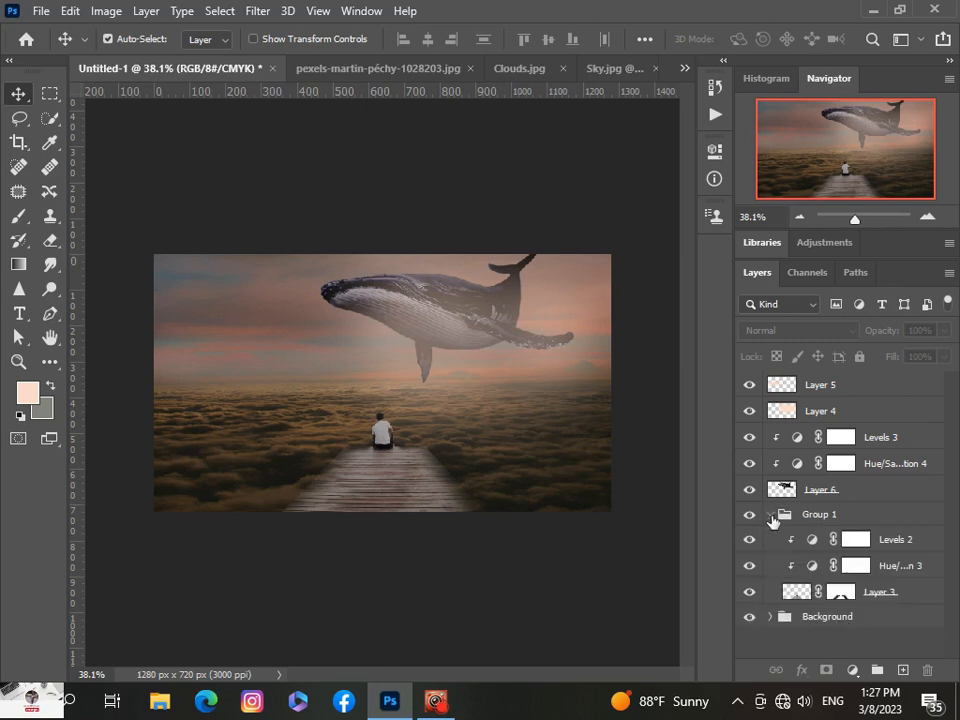
left_click(841, 598)
scroll(347, 553, "up", 6)
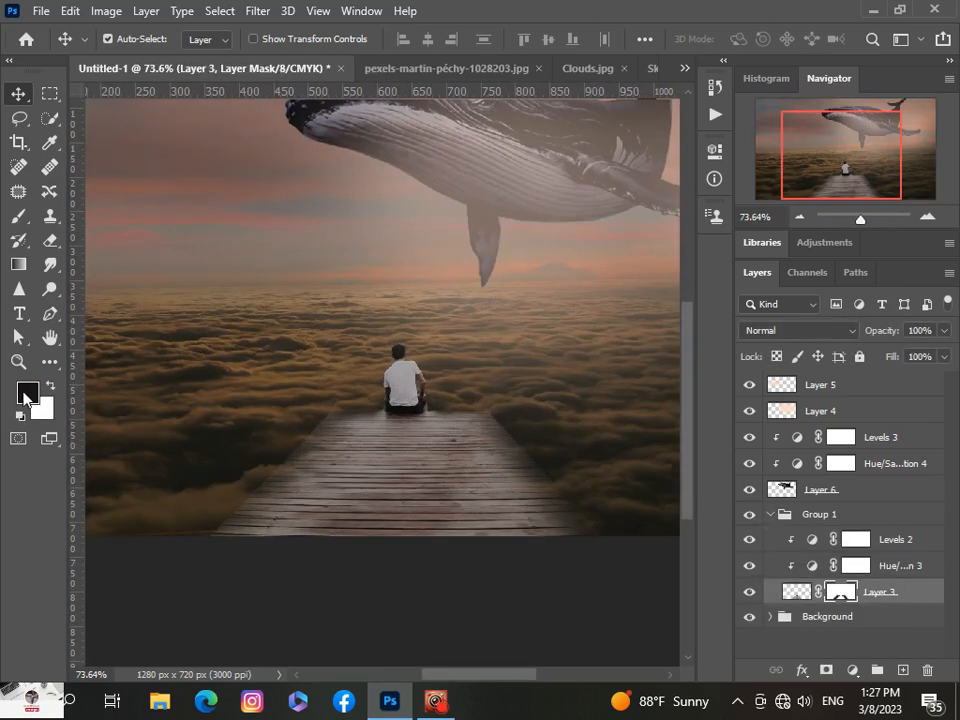
key("b")
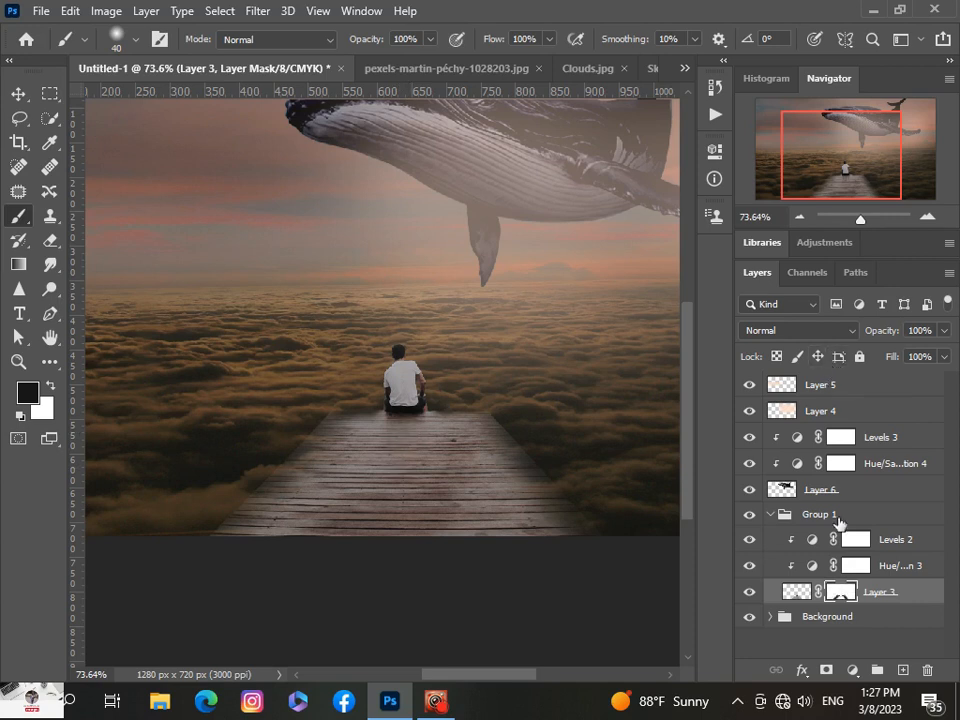
- Collapse the pier's group and combine it with the whale, its adjustments and the glow layers in a new group
left_click(768, 518)
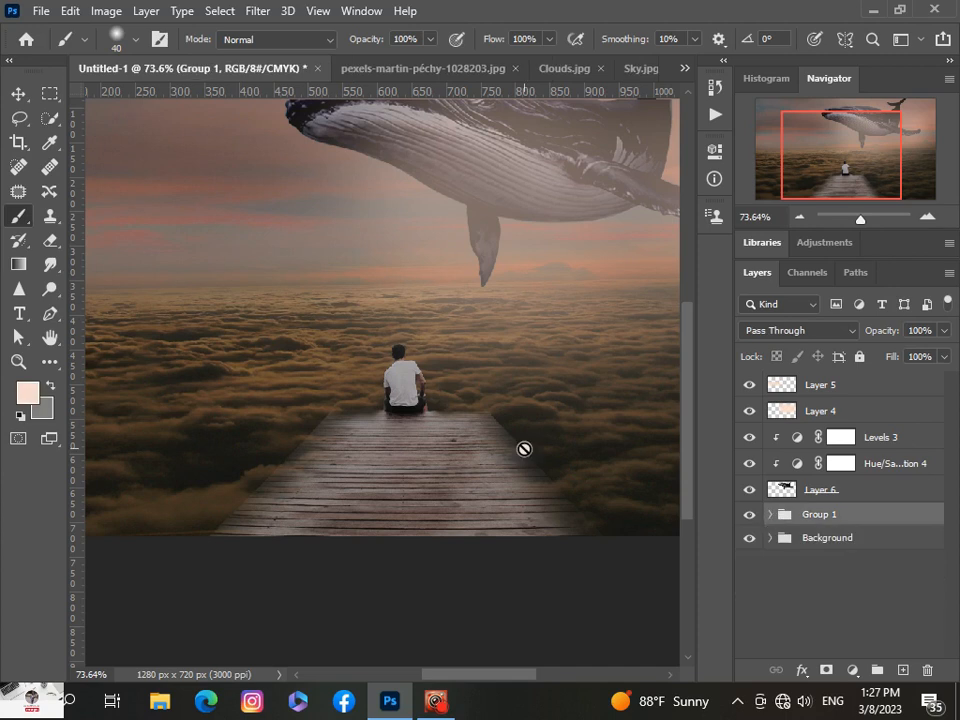
scroll(525, 448, "down", 4)
scroll(525, 450, "down", 1)
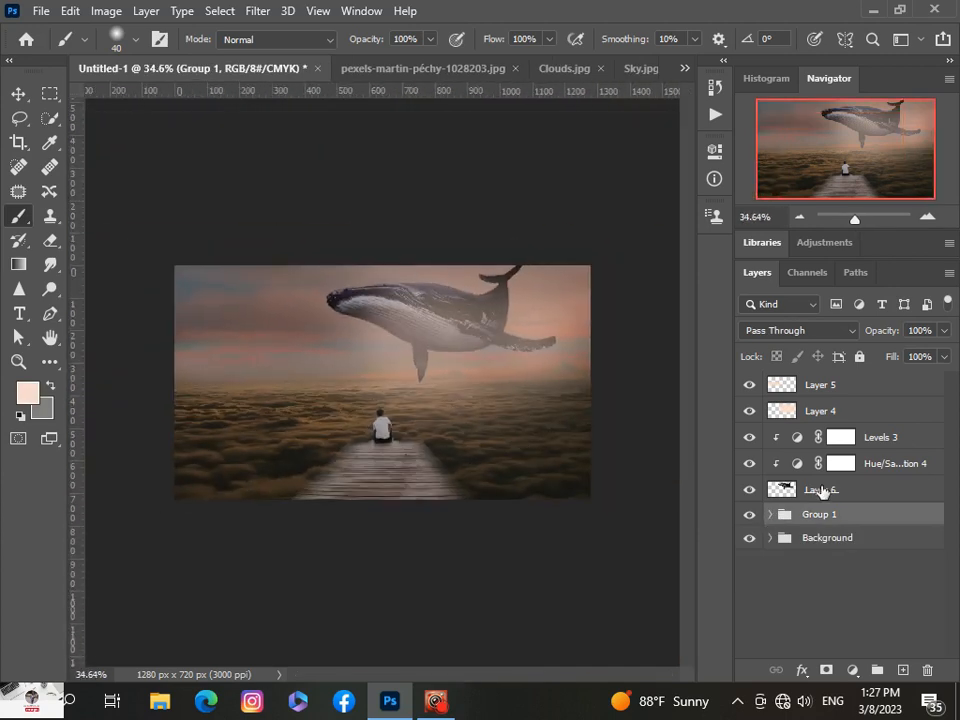
left_click(866, 387)
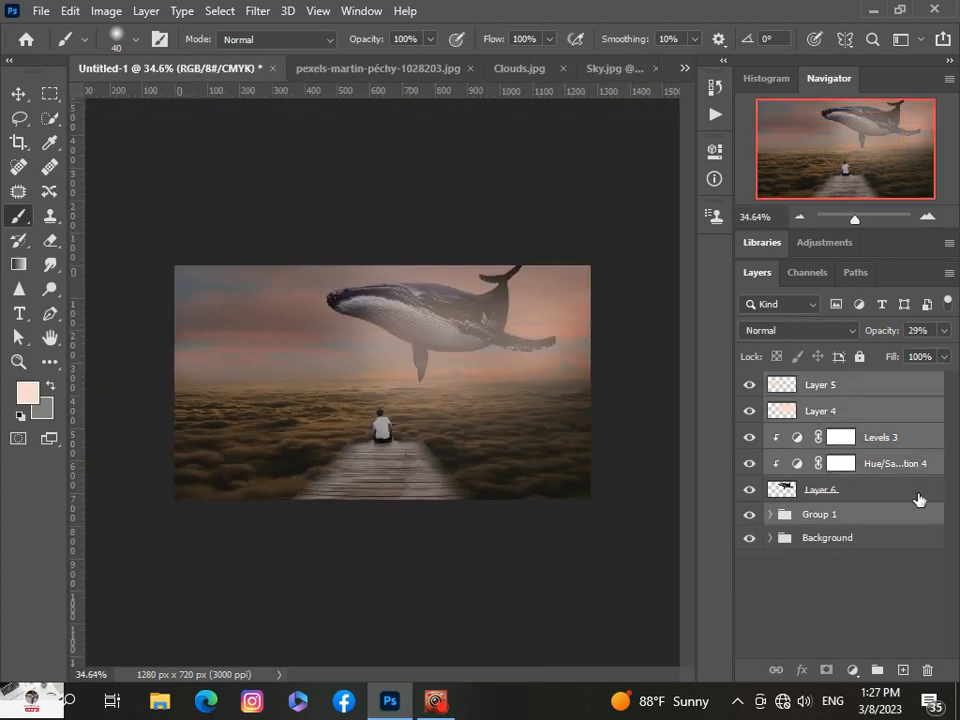
left_click(918, 499, "shift")
key("ctrl+g")
scroll(427, 568, "up", 1)
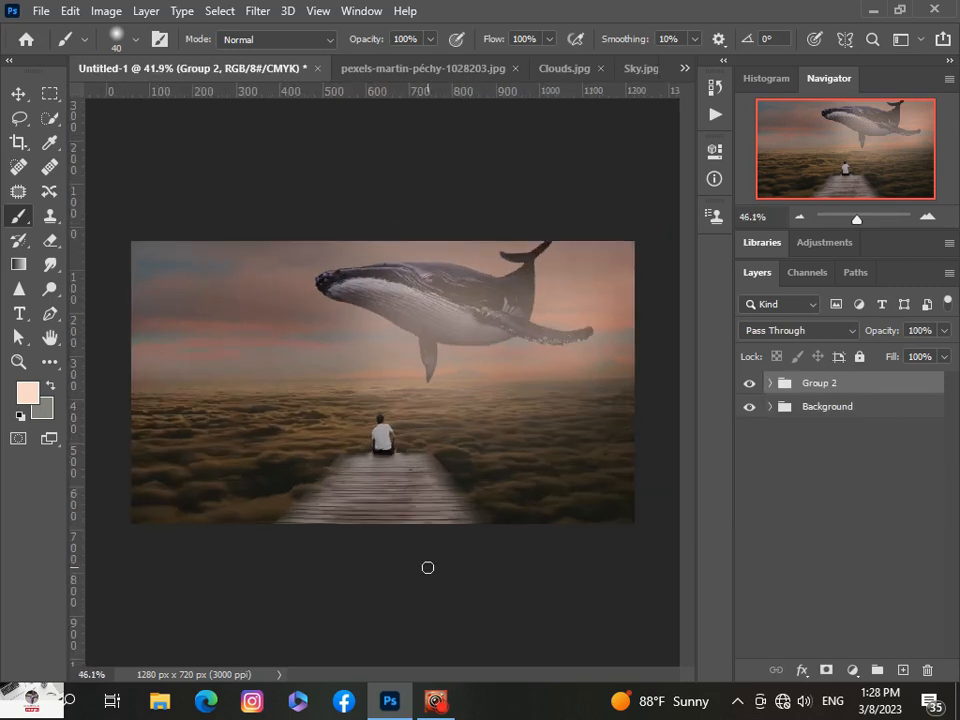
scroll(427, 568, "down", 1)
scroll(427, 568, "up", 1)
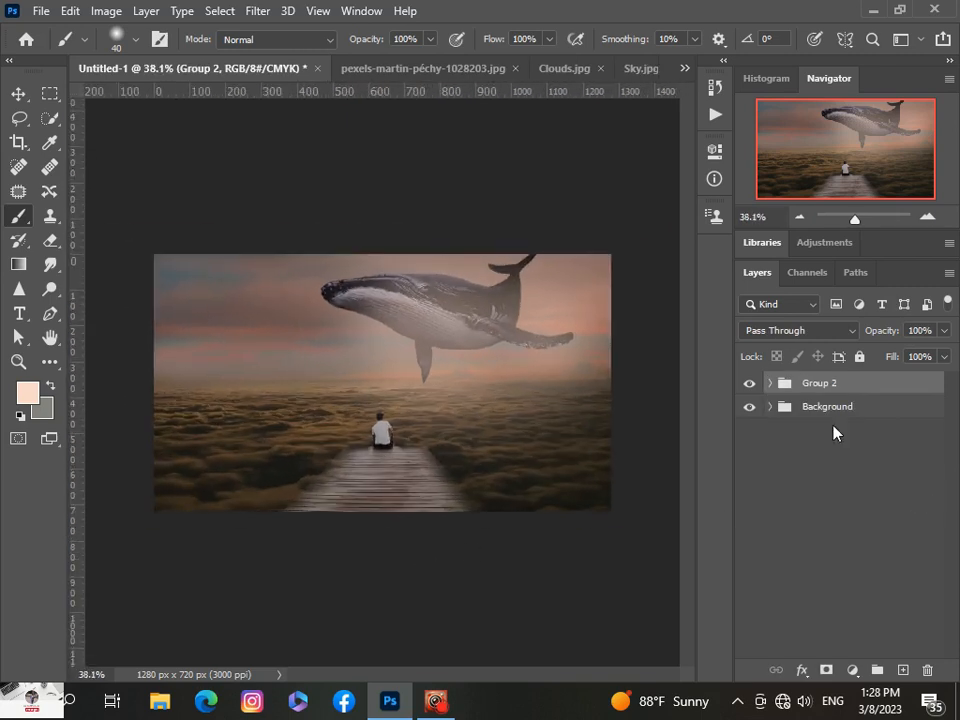
- Add a new empty layer above all groups and set the foreground colour to #070707
left_click(902, 670)
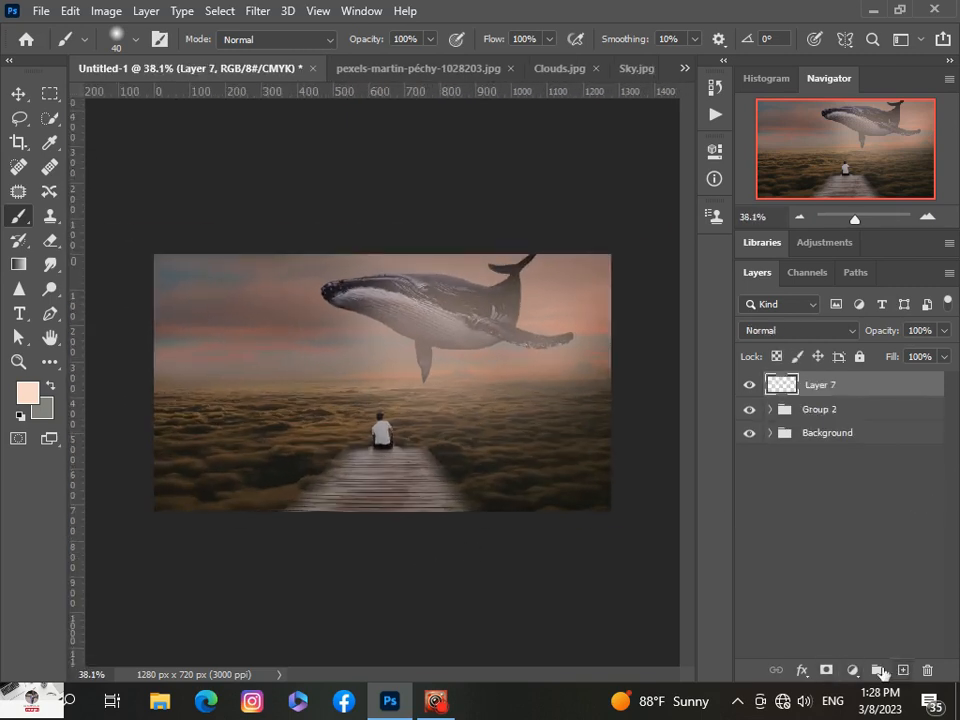
left_click(27, 392)
type("070707")
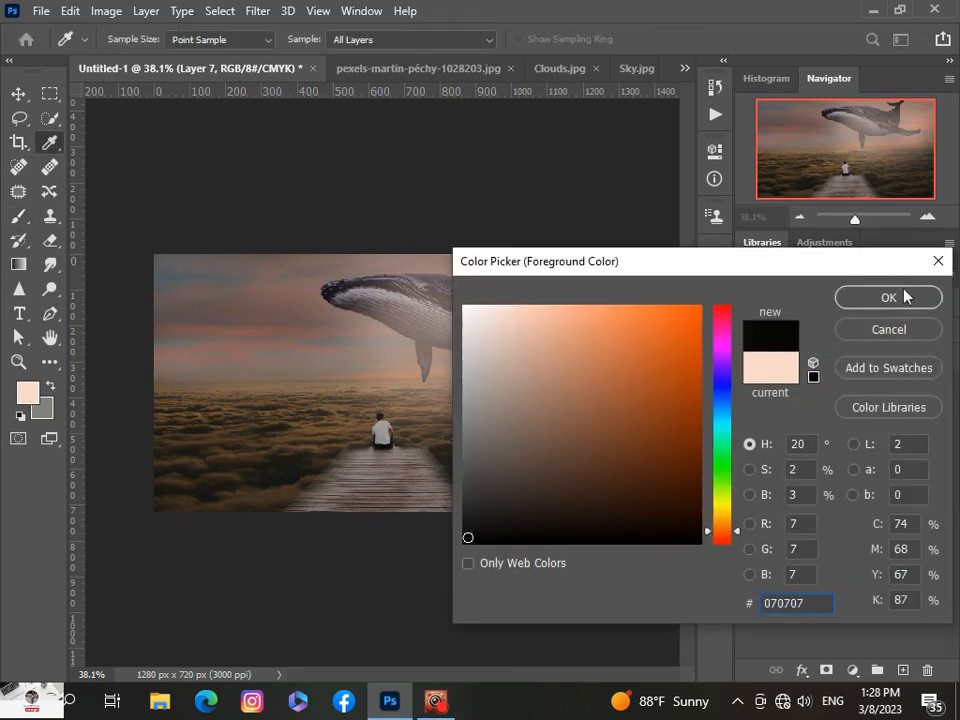
left_click(904, 296)
- Paint a soft dark shadow on the planks just behind the seated man and set its layer's opacity to 60%
scroll(380, 462, "up", 2)
scroll(380, 460, "up", 1)
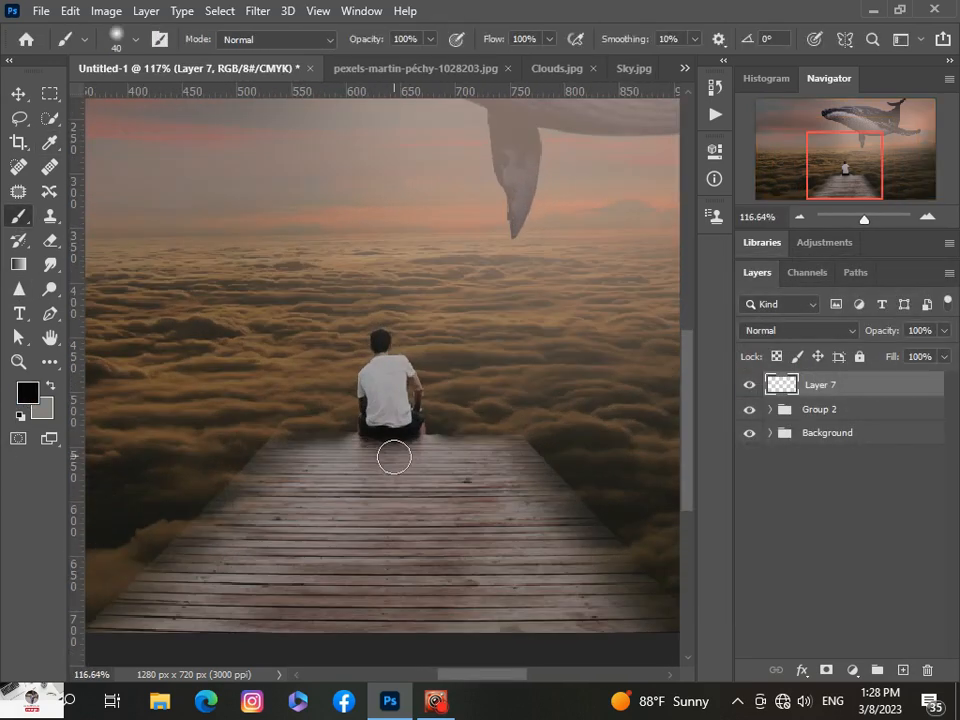
mouse_move(392, 452)
left_mouse_down()
mouse_move(392, 465)
mouse_move(375, 460)
left_mouse_up()
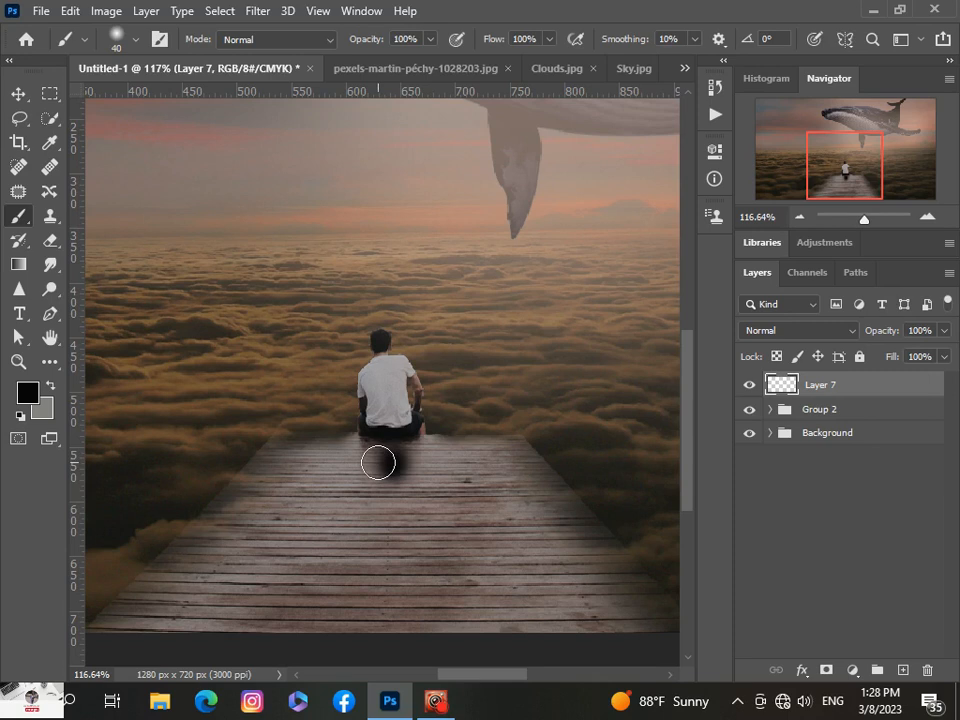
left_click(943, 330)
left_click_drag(947, 351, 916, 358)
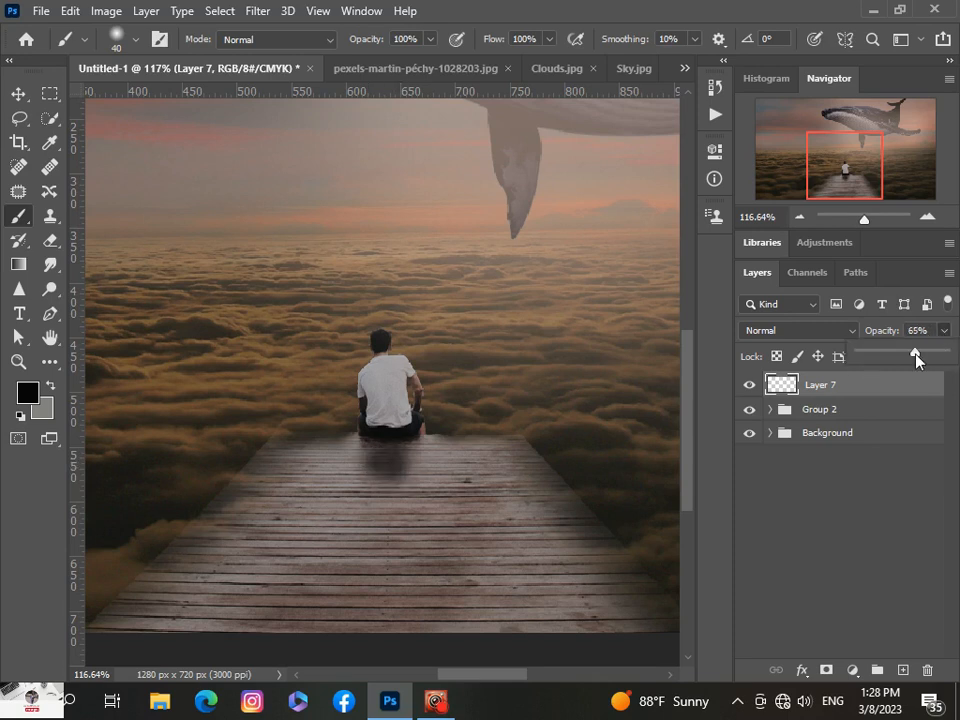
- Stretch the man's shadow on the pier to about 131% width and 207% height
key("v")
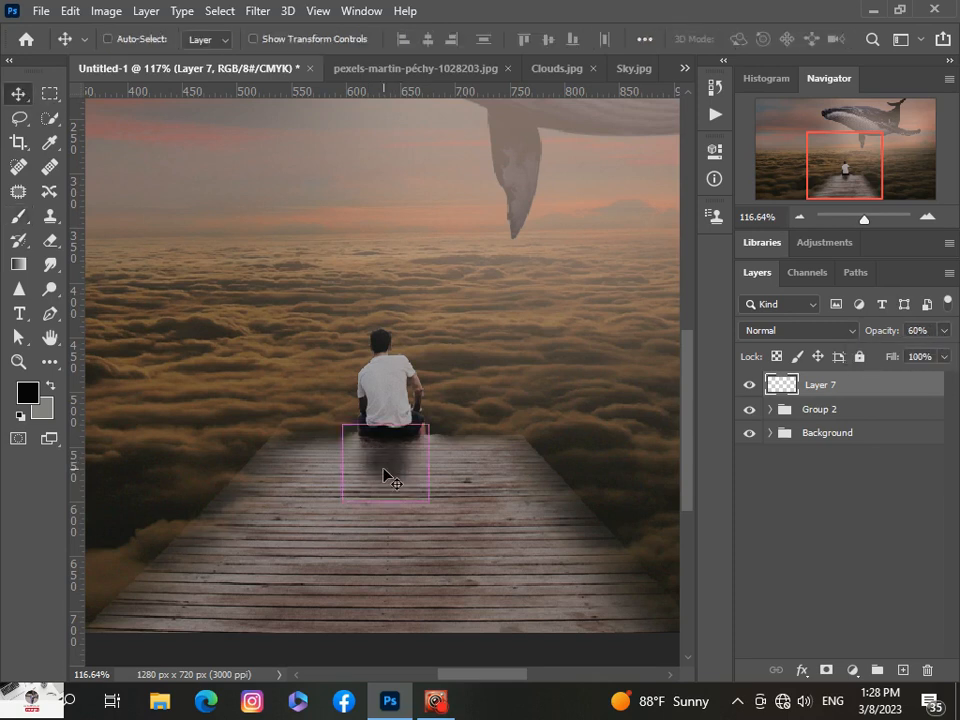
key("ctrl+t")
left_click_drag(385, 503, 385, 561)
left_click_drag(385, 424, 384, 402)
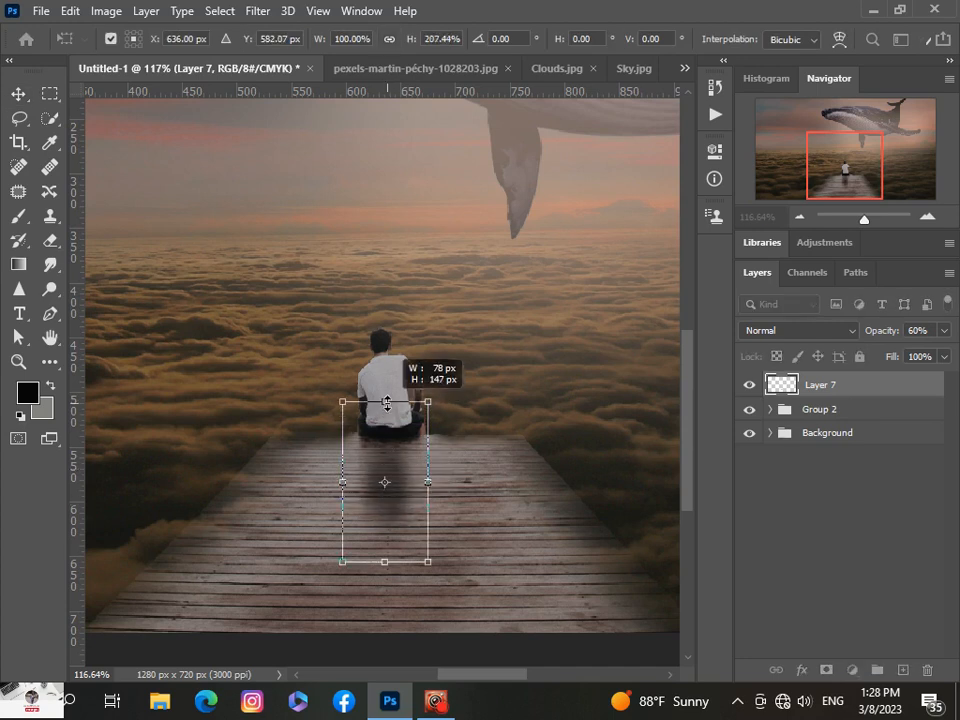
mouse_move(428, 485)
left_mouse_down()
mouse_move(369, 483)
mouse_move(431, 482)
left_mouse_up()
left_click_drag(362, 482, 341, 483)
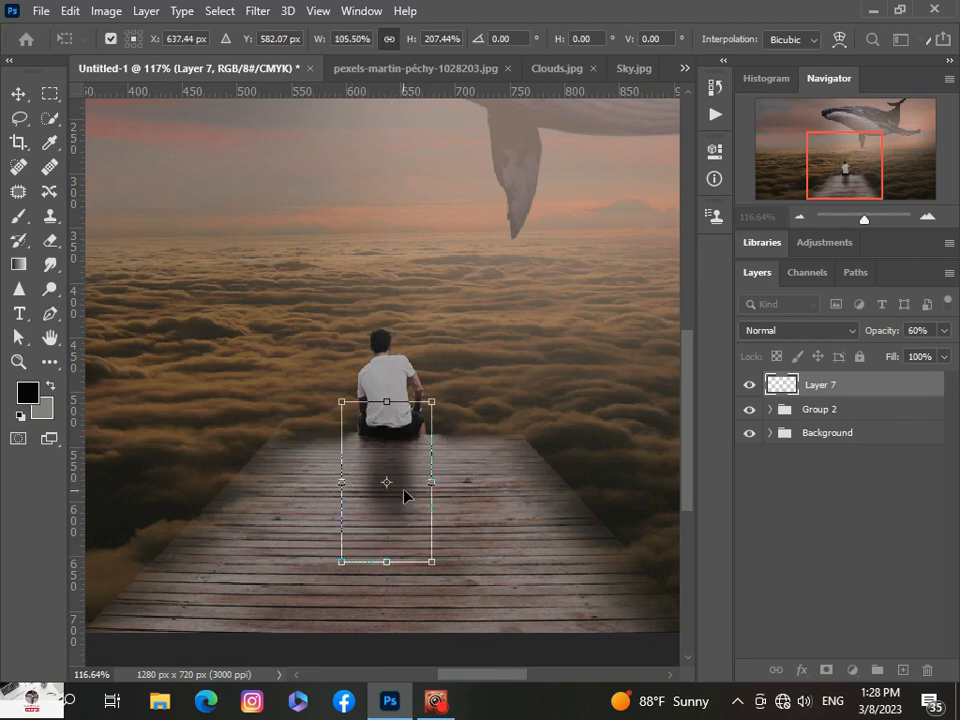
left_click_drag(432, 482, 440, 482)
left_click_drag(340, 484, 332, 483)
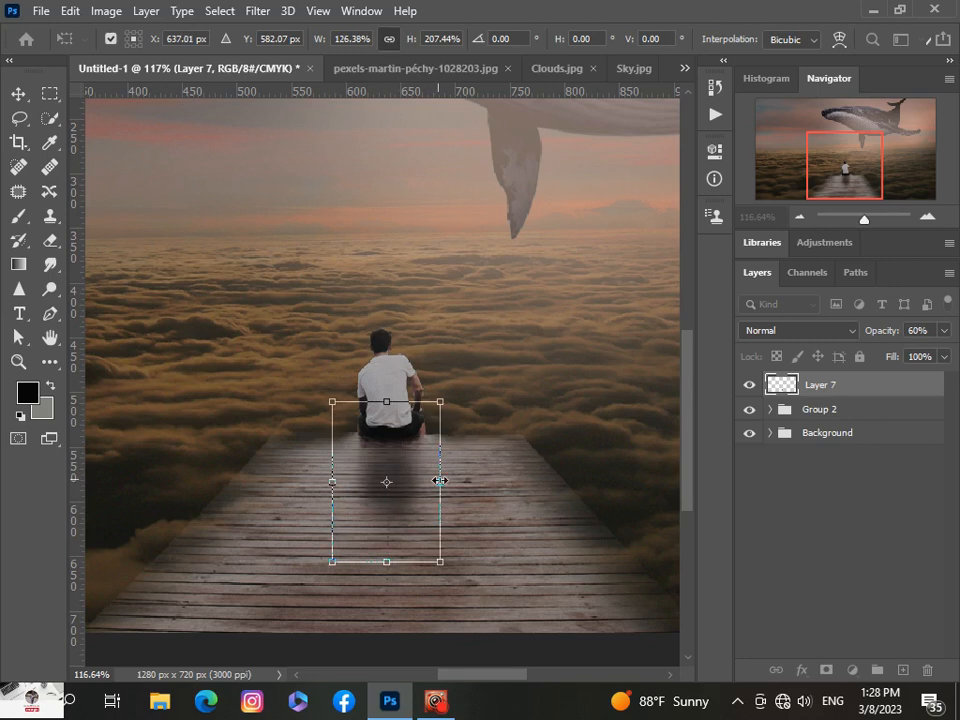
left_click_drag(439, 481, 443, 482)
- Lower the man's shadow layer to 46% opacity and apply its transformation
scroll(437, 512, "down", 5)
scroll(435, 508, "up", 1)
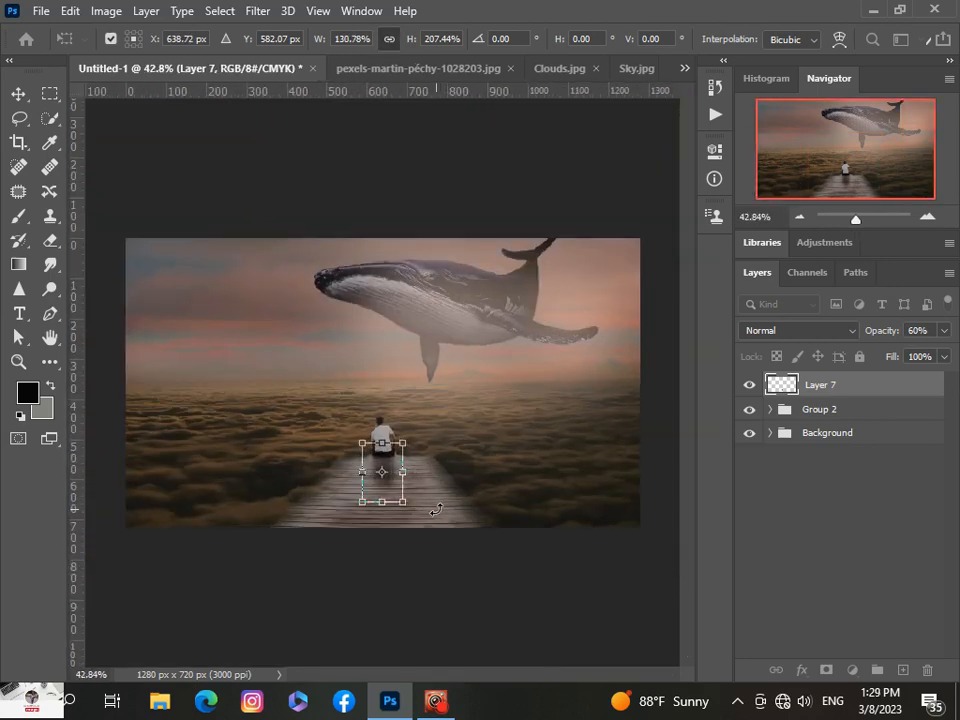
left_click(943, 330)
left_click_drag(905, 353, 899, 355)
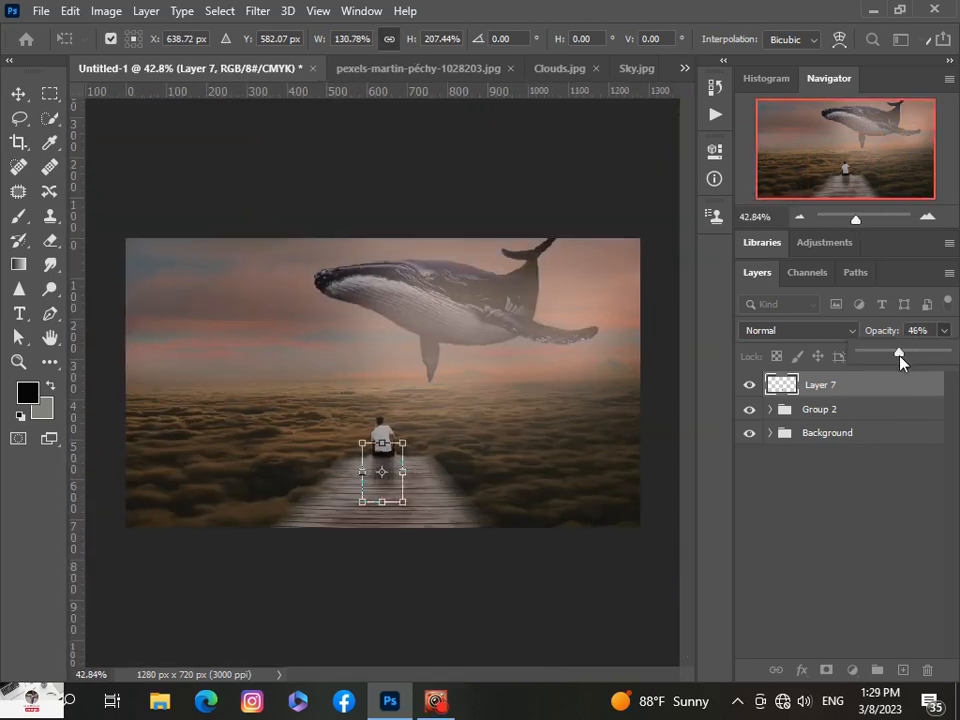
left_click(804, 508)
scroll(370, 537, "up", 3)
scroll(370, 537, "down", 3)
scroll(370, 540, "down", 1)
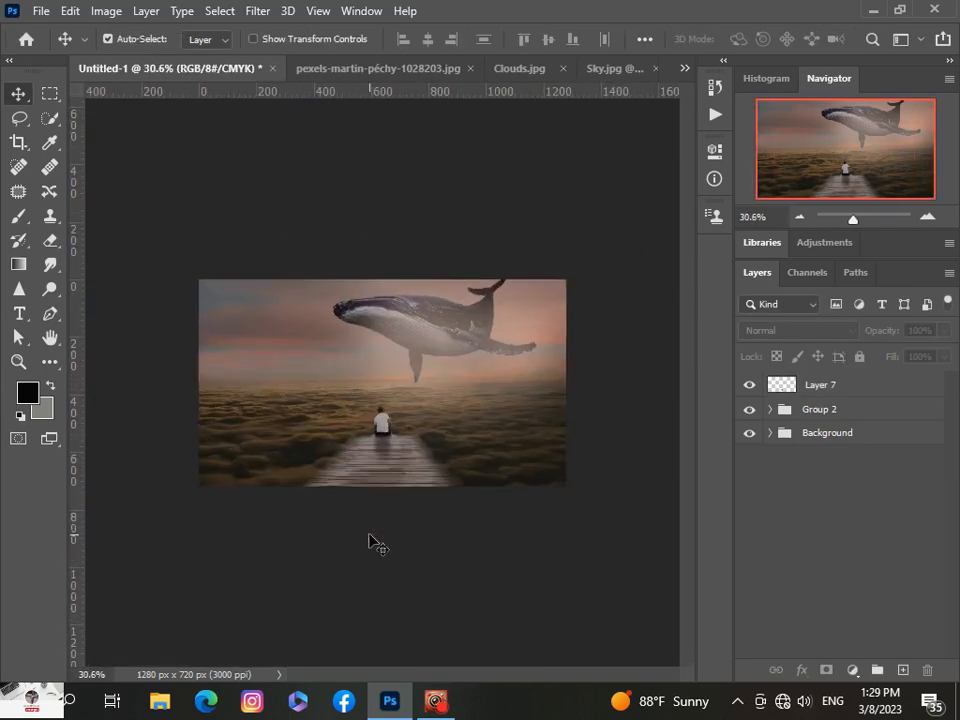
scroll(369, 538, "down", 1)
scroll(369, 538, "up", 1)
scroll(370, 540, "up", 1)
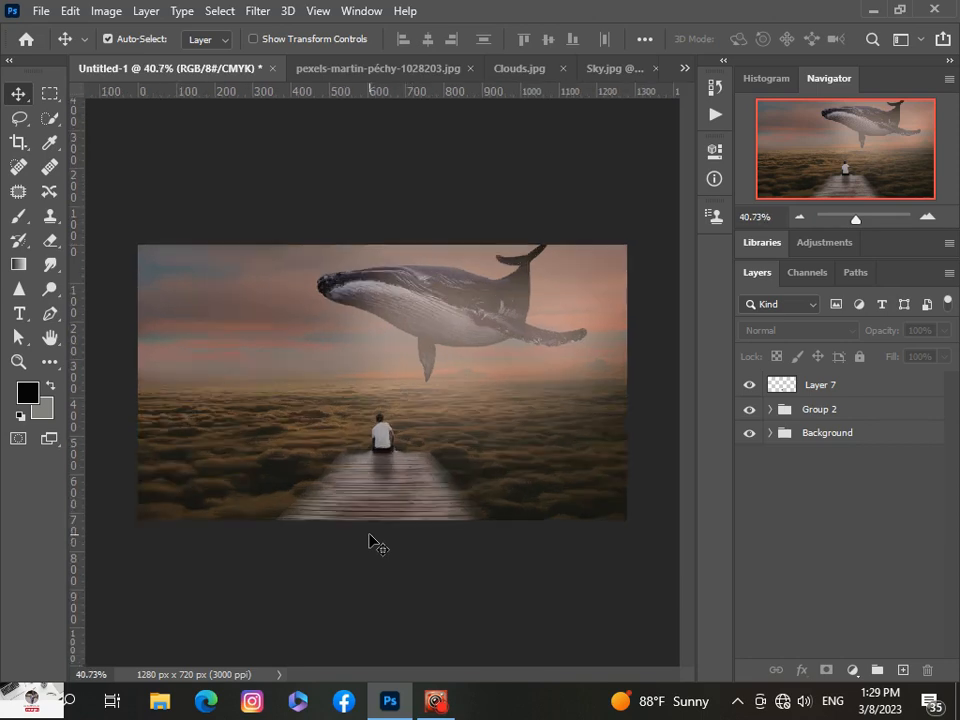
- Paint a soft dark horizontal shadow on the clouds beneath the whale, on the same layer as the man's shadow
left_click(18, 215)
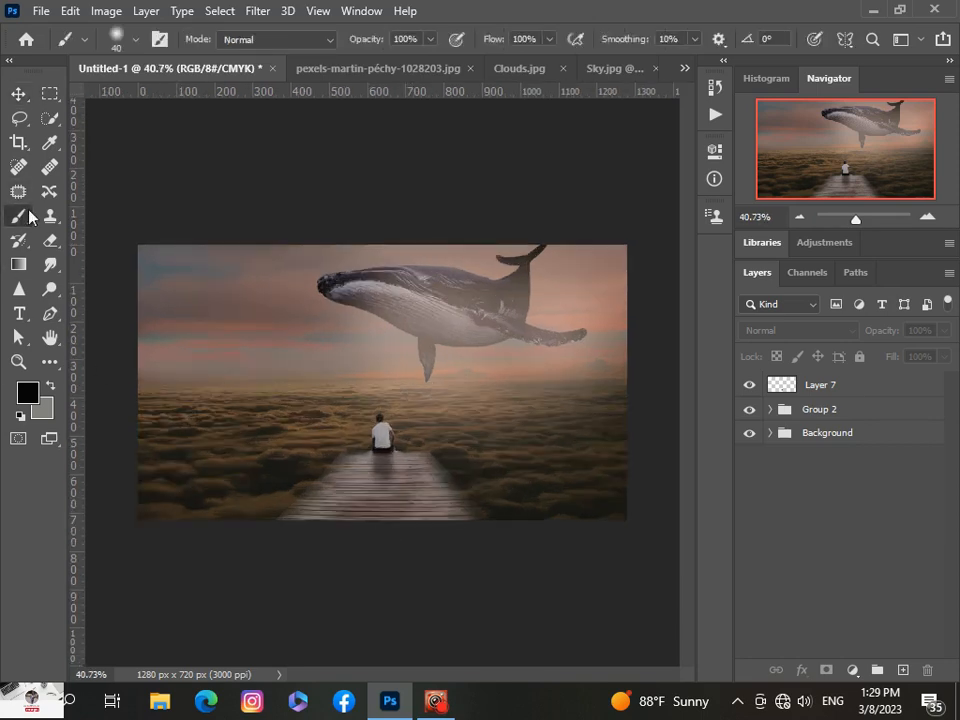
left_click(781, 389)
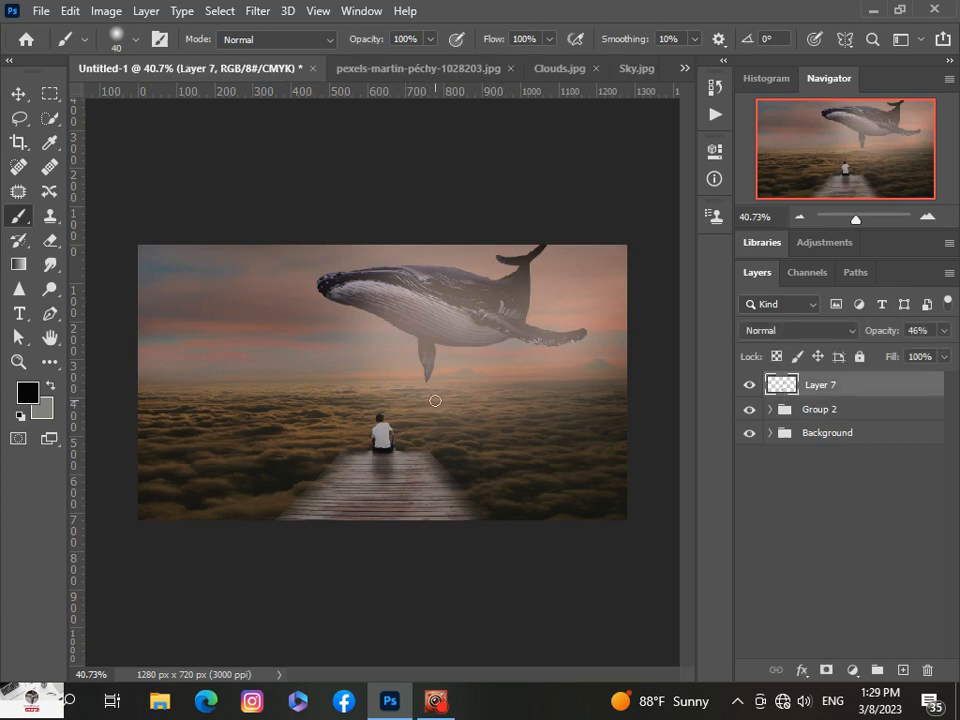
mouse_move(433, 405)
left_mouse_down()
mouse_move(530, 395)
mouse_move(417, 410)
left_mouse_up()
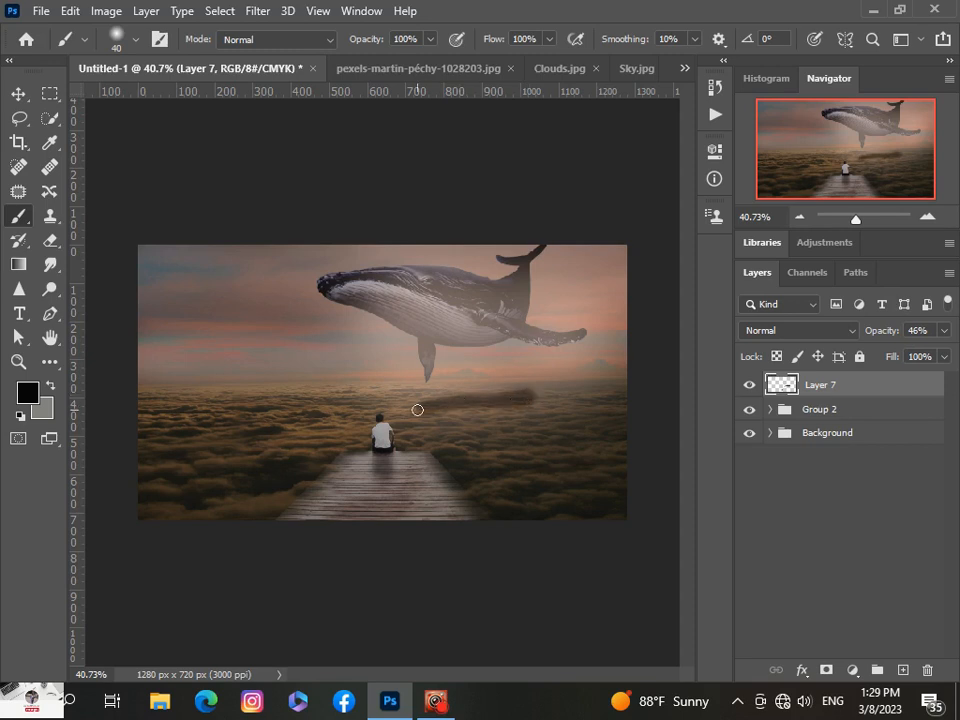
- Stretch the shadow layer to about 180% width and 111% height and set its opacity to 18%
left_click(18, 95)
key("ctrl+t")
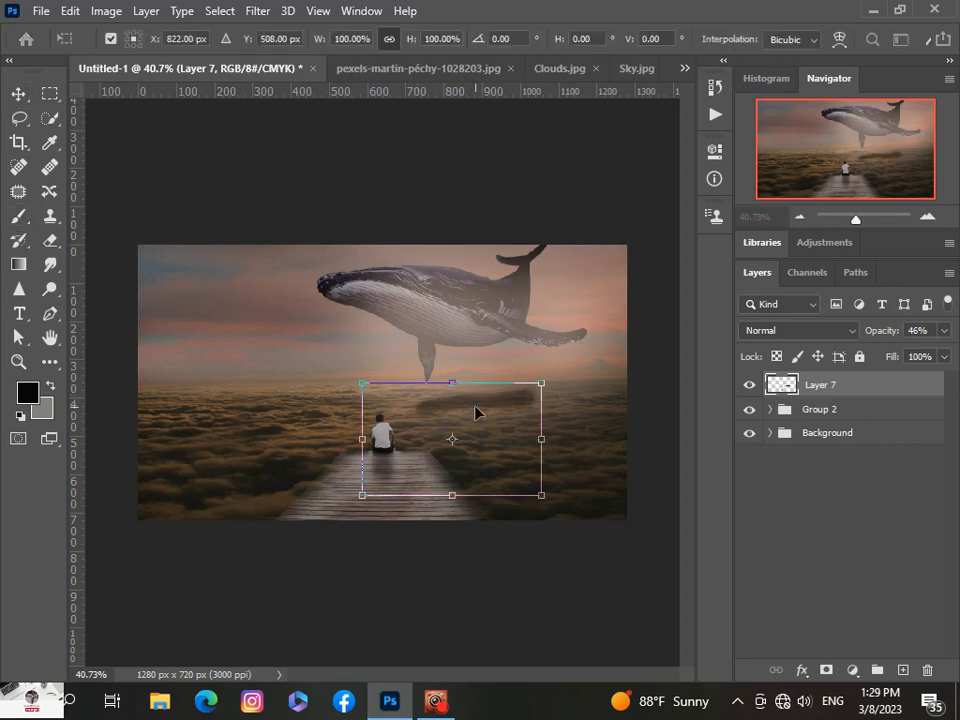
mouse_move(455, 495)
left_mouse_down()
mouse_move(454, 473)
mouse_move(455, 490)
left_mouse_up()
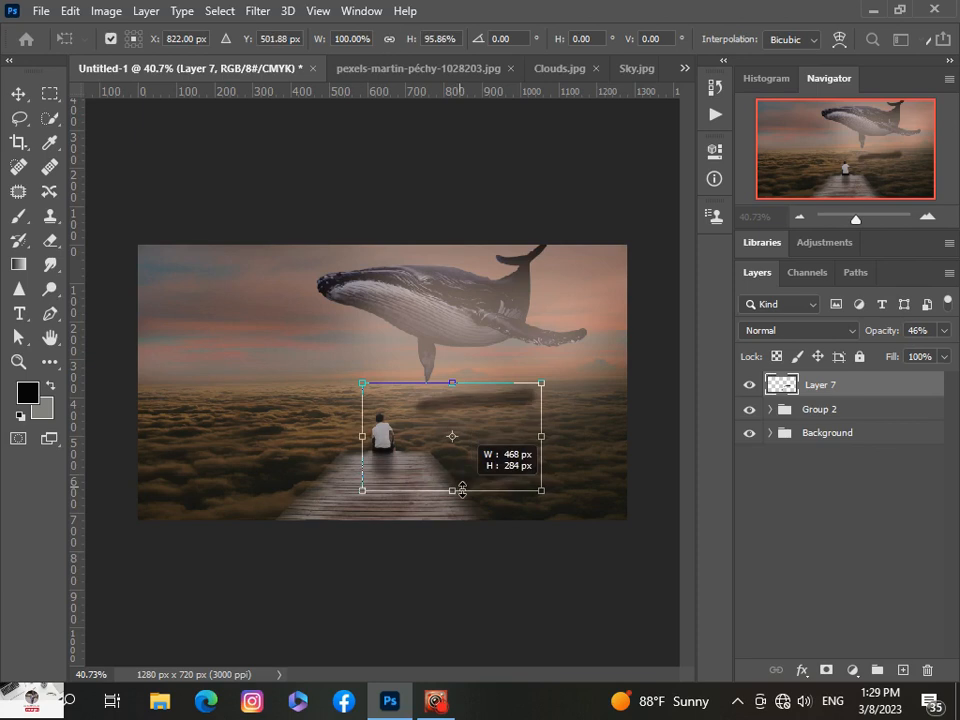
left_click_drag(362, 438, 256, 412)
left_click_drag(543, 430, 590, 424)
left_click_drag(427, 482, 430, 503)
left_click_drag(445, 451, 445, 442)
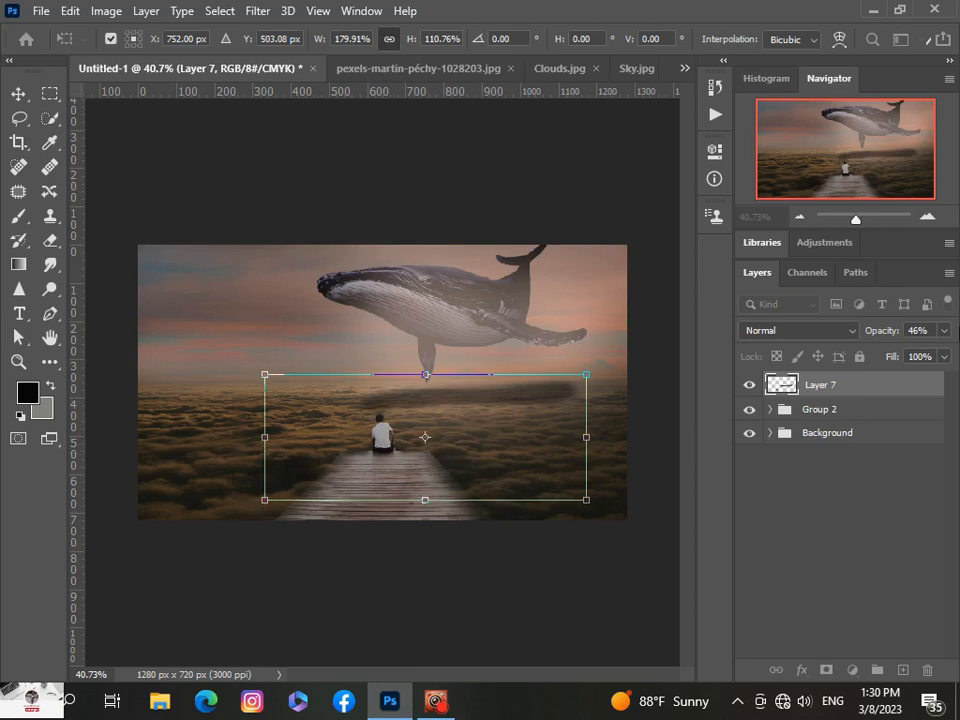
left_click(943, 330)
left_click_drag(884, 358, 876, 354)
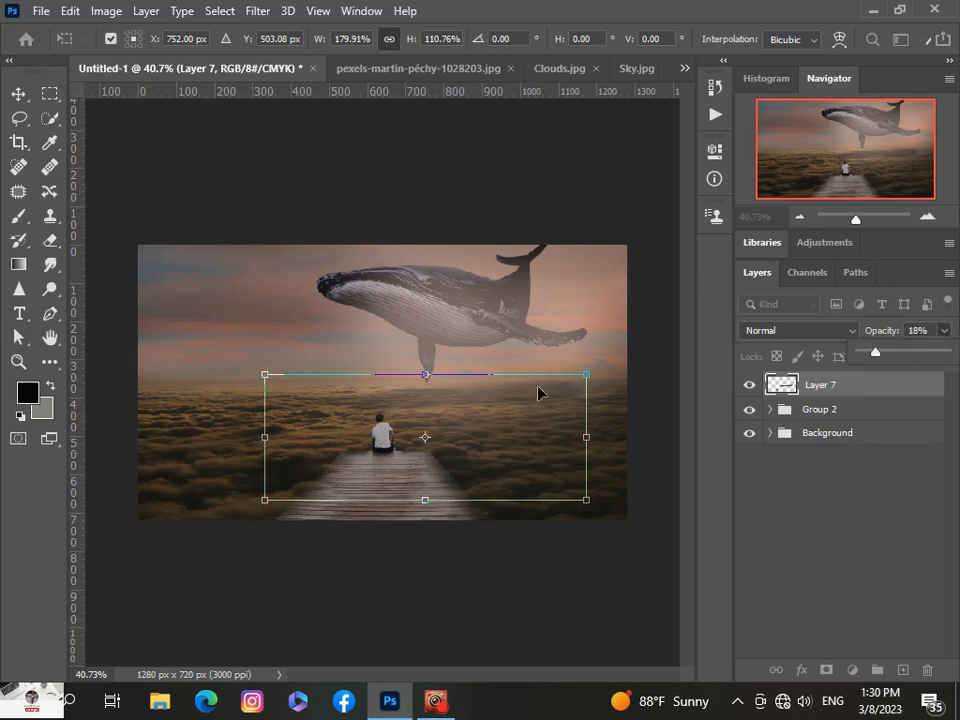
- Enlarge the whale's shadow across the clouds to about 215% width and 121% height
left_click_drag(264, 437, 227, 434)
left_click_drag(409, 499, 411, 520)
left_click_drag(586, 374, 599, 375)
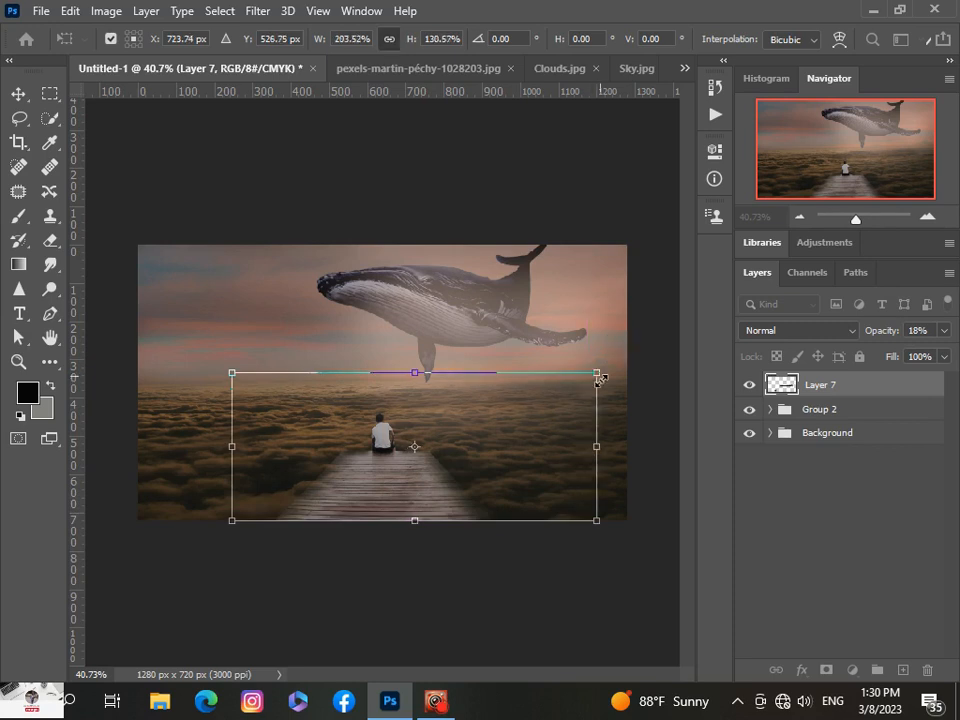
left_click_drag(595, 445, 602, 445)
left_click_drag(224, 442, 213, 442)
left_click_drag(306, 426, 302, 422)
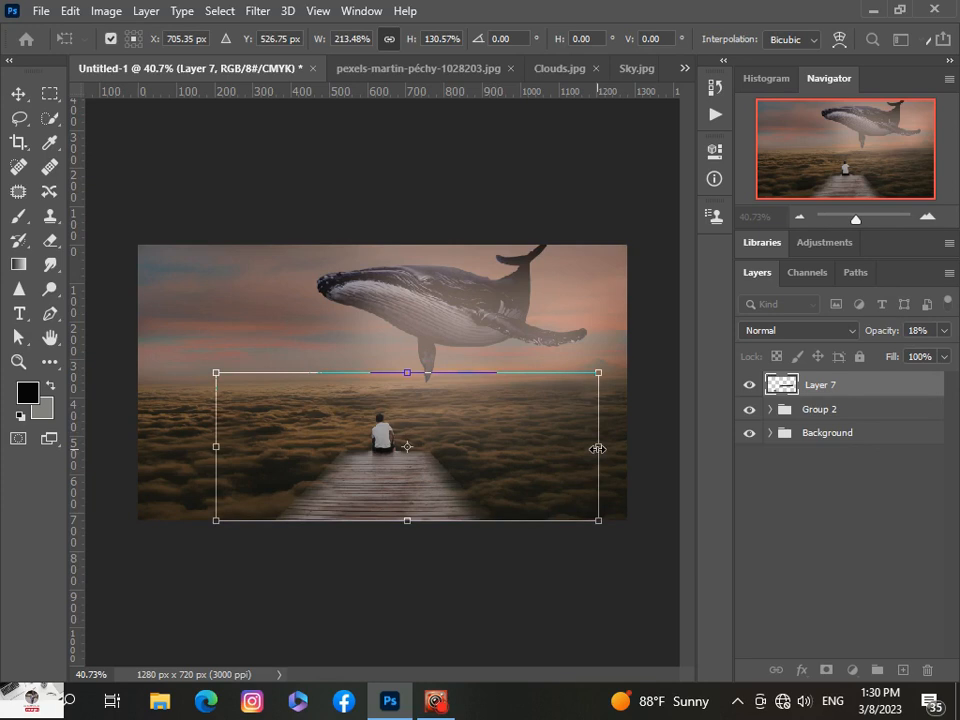
left_click_drag(597, 449, 600, 448)
left_click_drag(408, 520, 409, 510)
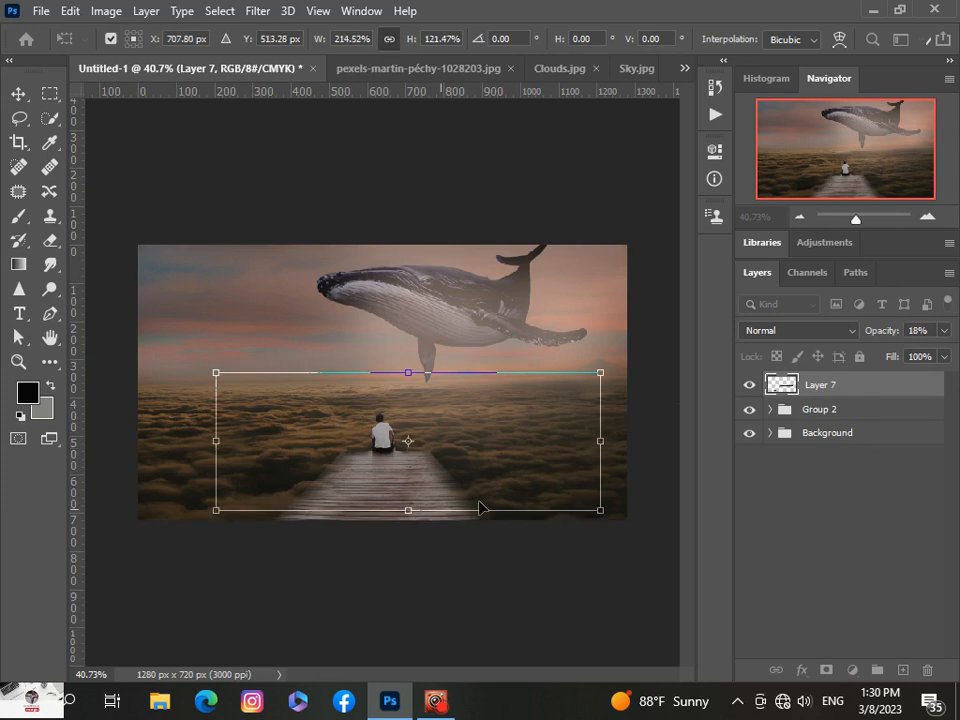
- Reduce the whale shadow layer's opacity slightly further and apply its transformation
left_click(944, 331)
left_click_drag(878, 357, 874, 356)
left_click(782, 495)
scroll(483, 518, "down", 3)
scroll(483, 518, "up", 3)
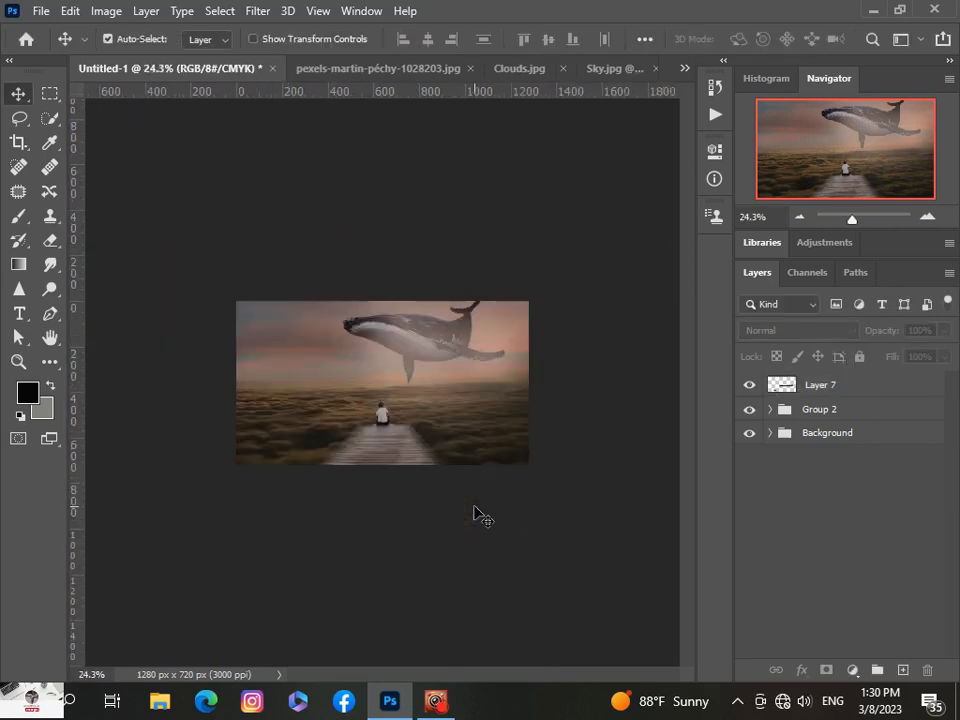
scroll(420, 490, "up", 3)
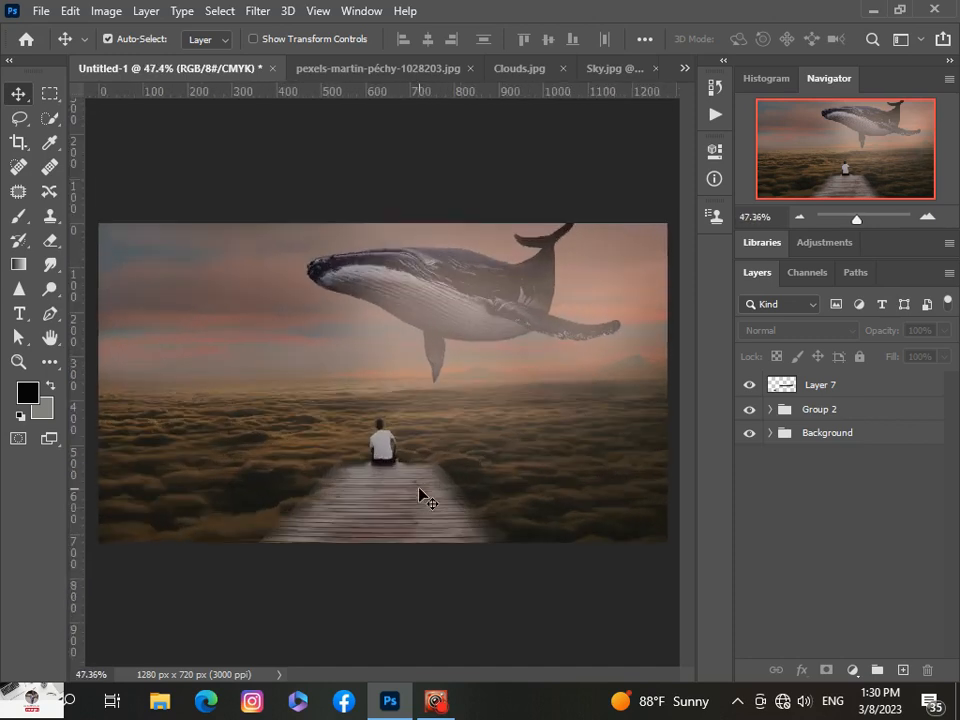
scroll(420, 490, "down", 4)
scroll(420, 490, "up", 1)
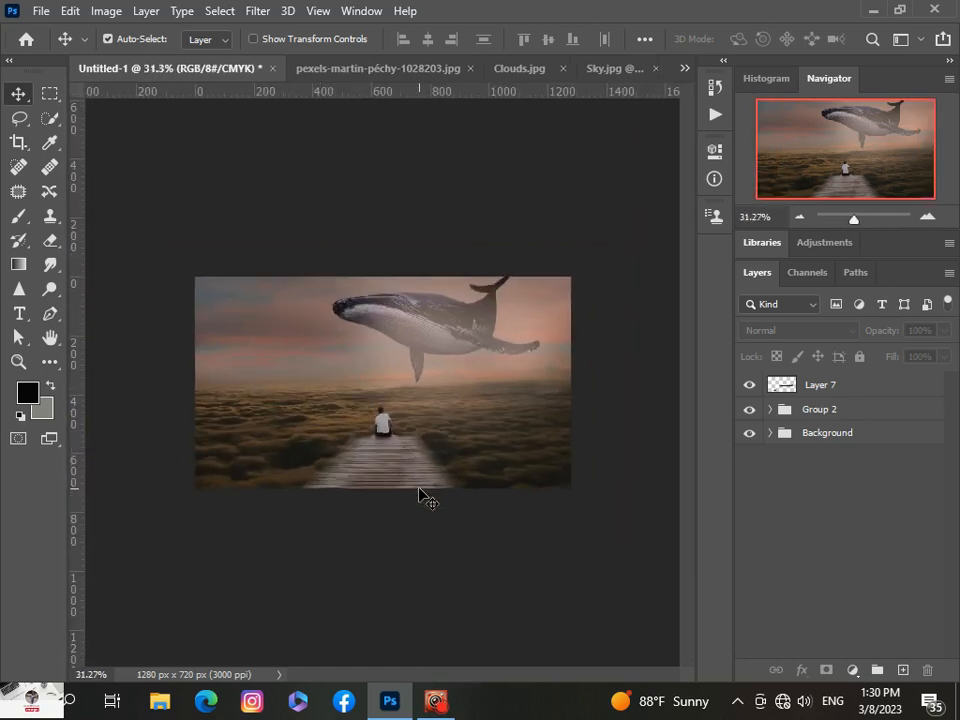
scroll(405, 482, "up", 1)
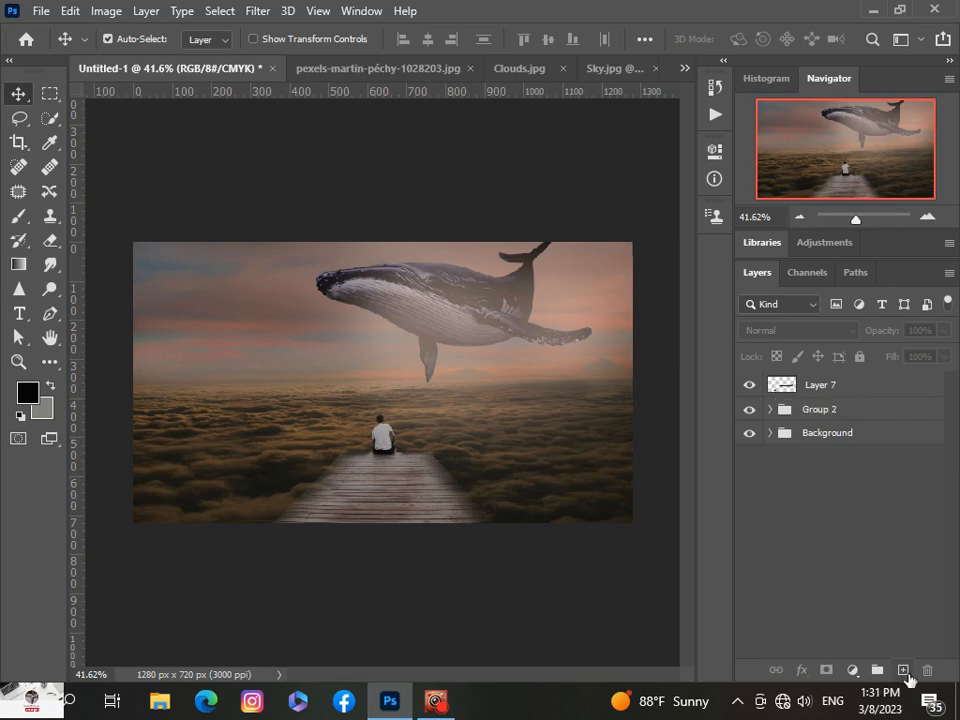
- Add a new top layer, paint a soft dark shadow on the planks just behind the man, and set its opacity to 51%
left_click(904, 671)
key("b")
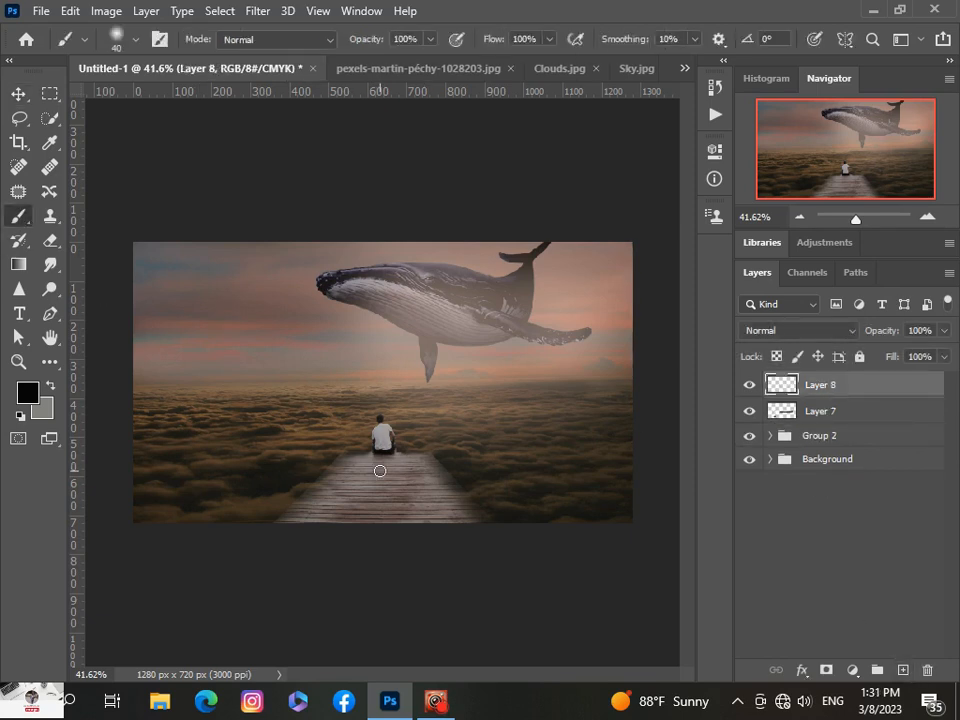
scroll(380, 470, "up", 1)
left_click_drag(377, 469, 386, 471)
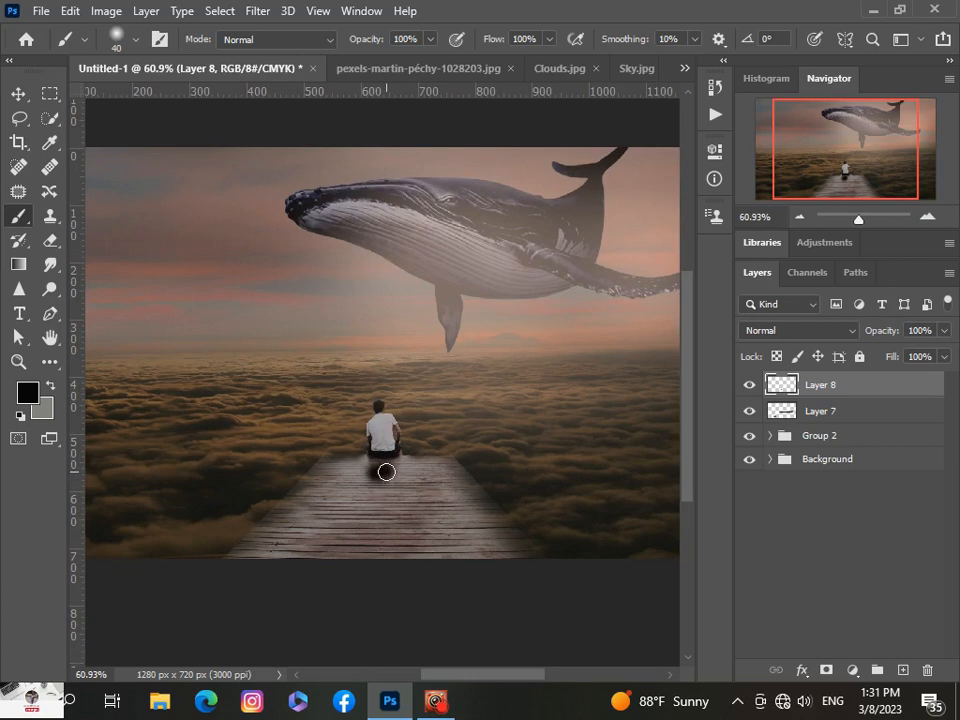
left_click(943, 330)
left_click_drag(948, 352, 904, 352)
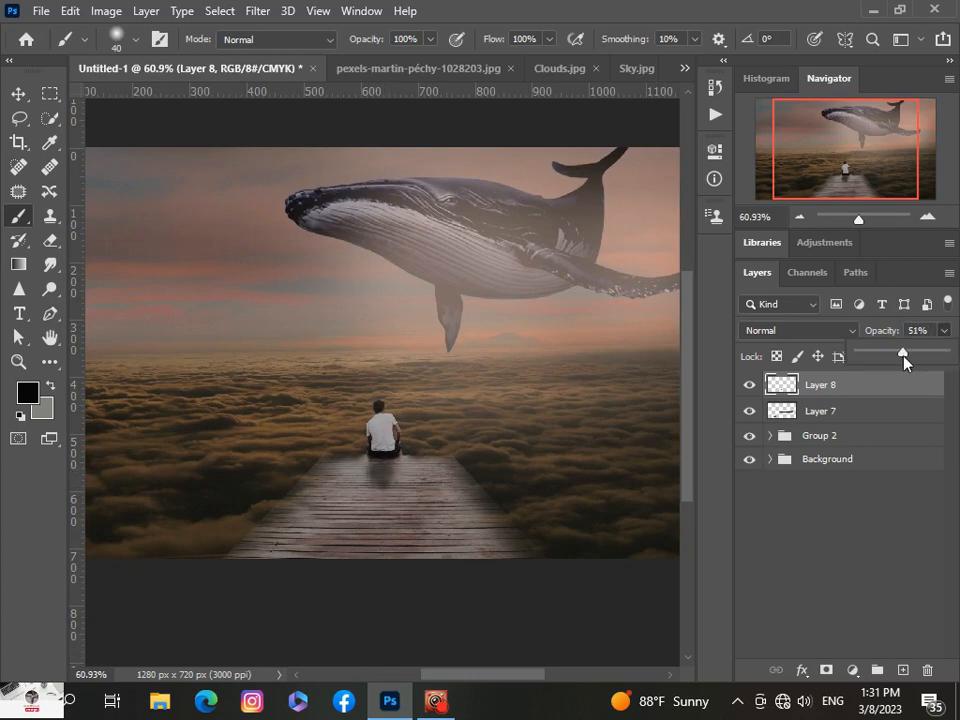
- Stretch the man's new shadow to about 112% width and 187% height and centre it horizontally on the canvas
key("v")
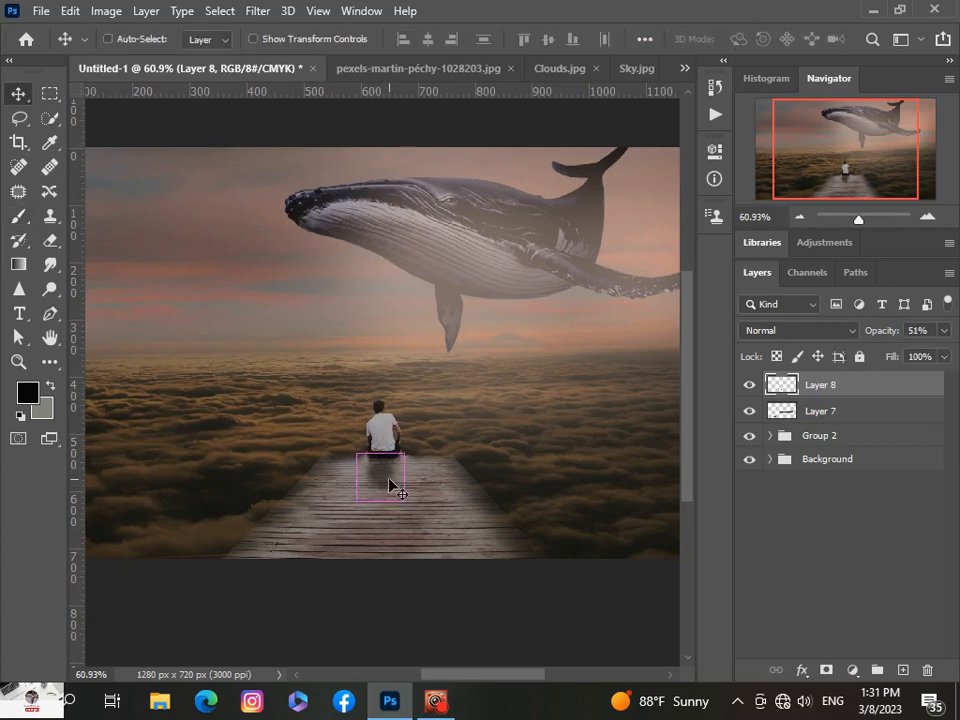
key("ctrl+t")
left_click_drag(380, 500, 380, 524)
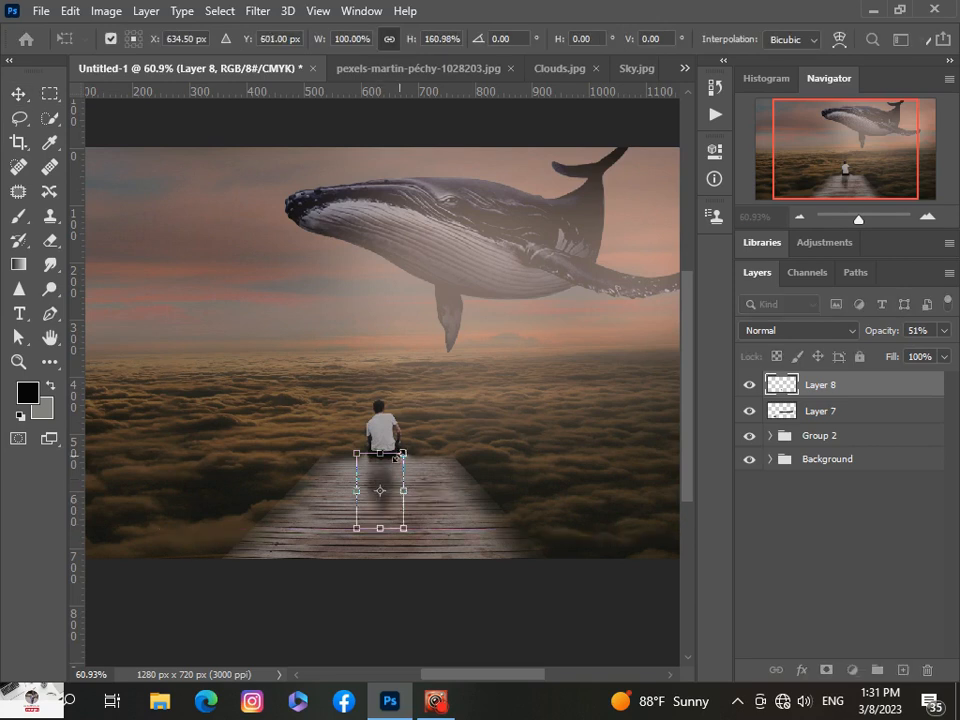
left_click_drag(380, 453, 378, 440)
left_click_drag(402, 485, 391, 508)
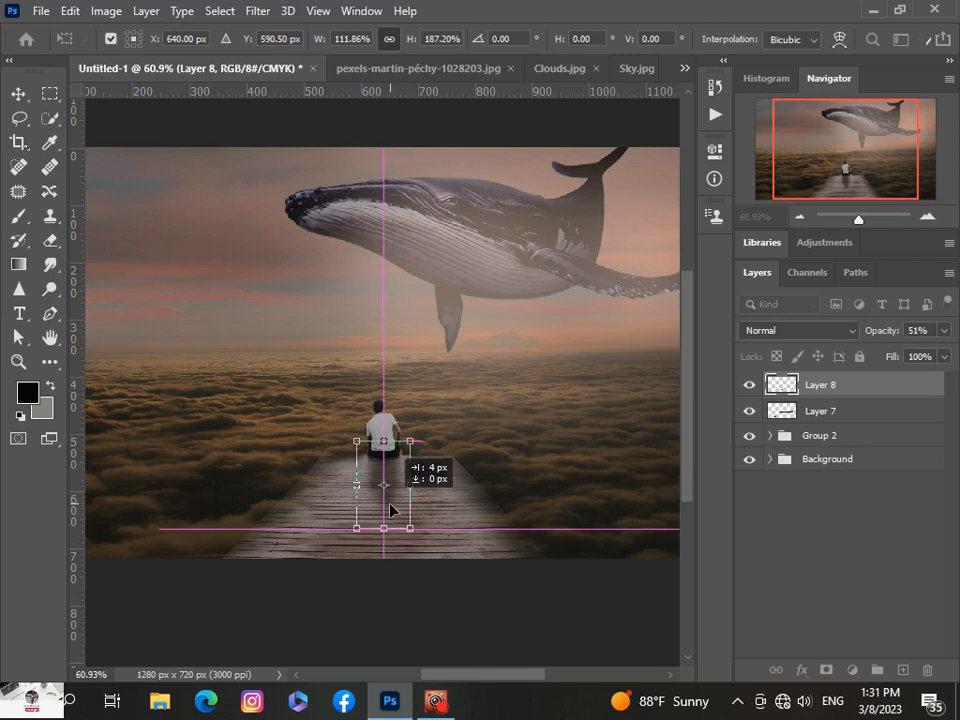
scroll(390, 510, "down", 5)
scroll(664, 564, "up", 1)
left_click(752, 559)
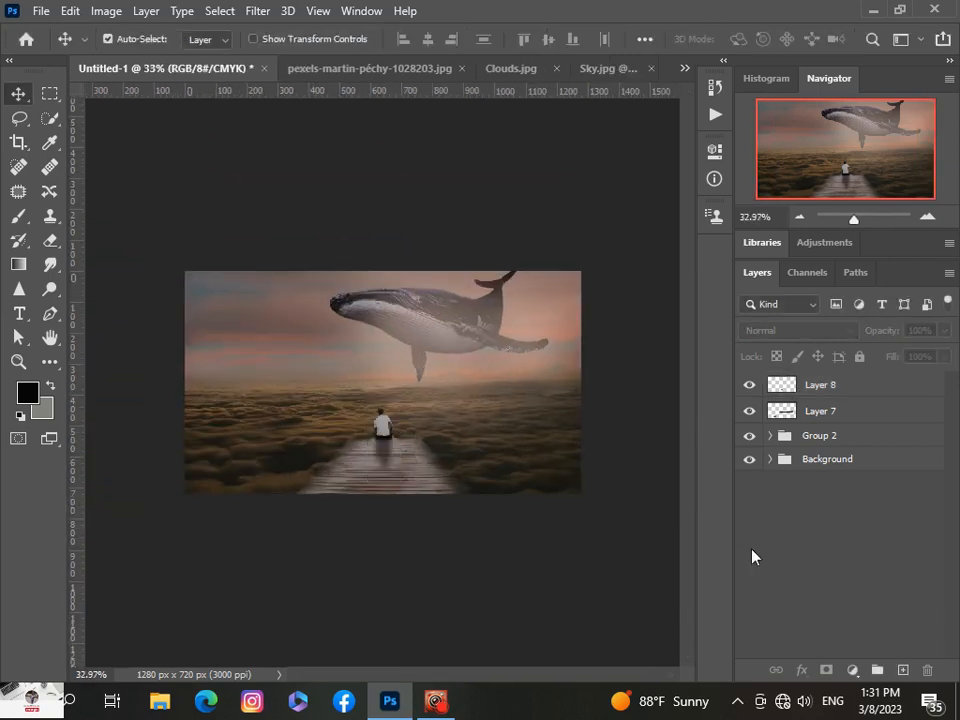
- Examine the whole composite with both shadows at different magnifications
scroll(489, 580, "up", 2)
scroll(489, 580, "down", 3)
scroll(489, 580, "up", 3)
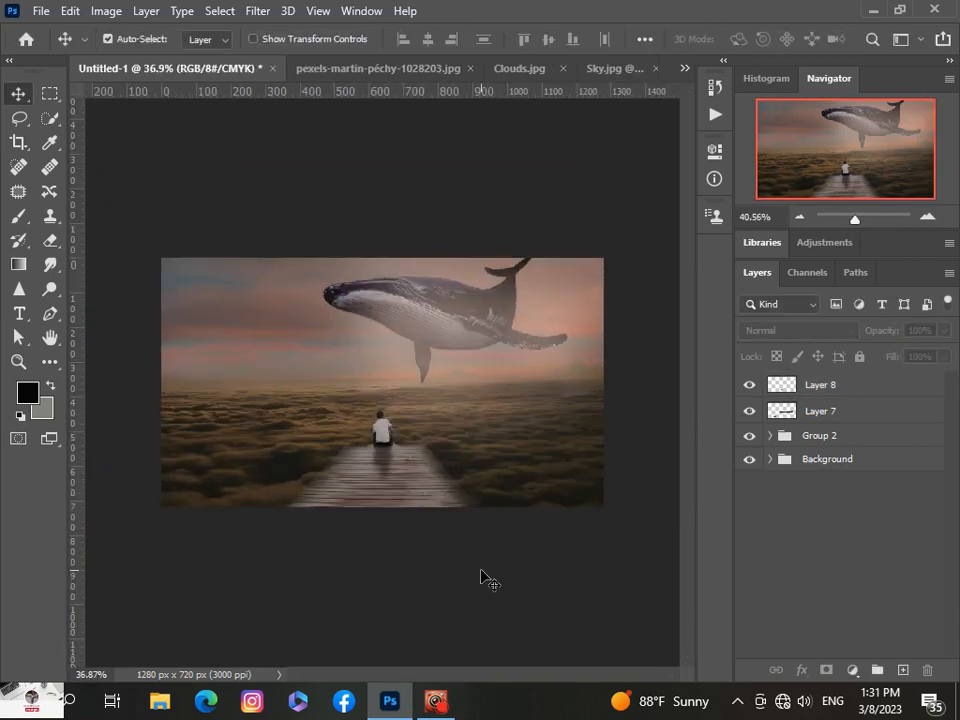
scroll(489, 580, "down", 1)
scroll(489, 580, "down", 1)
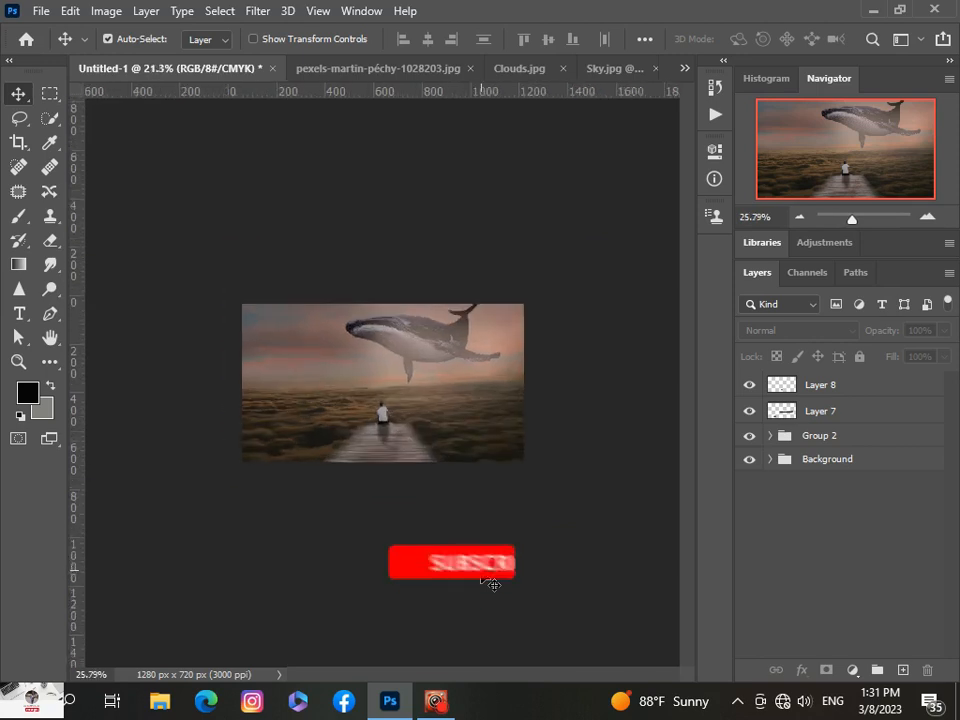
scroll(489, 580, "up", 2)
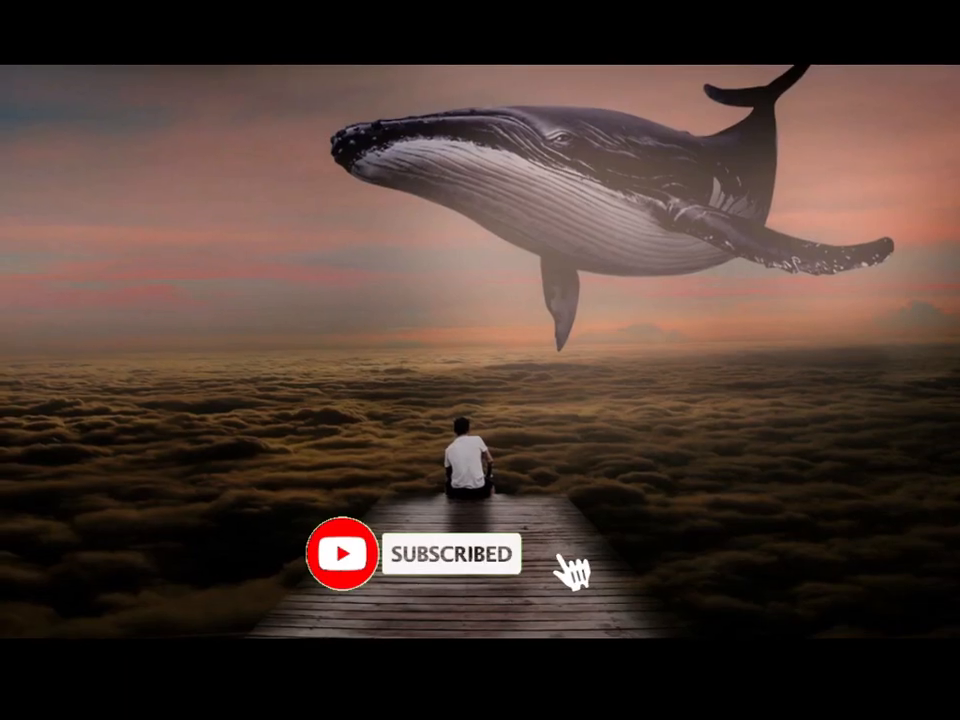